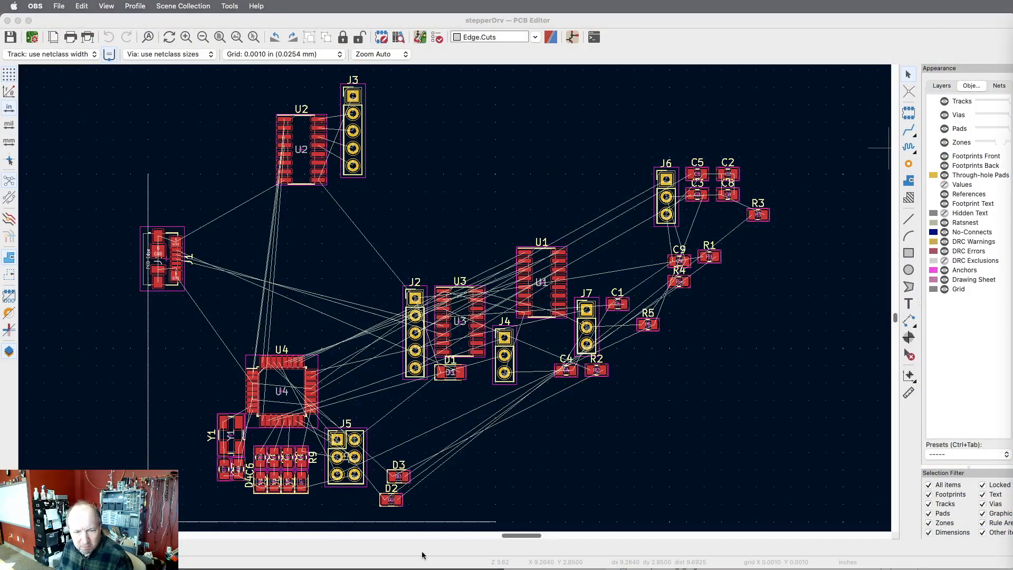
Move crystal Y1 together with capacitors C6 and C7 closer to U4, directly beside the R6–R9 resistor and LED group.
{"action": "scroll", "coordinate": [206, 501], "scroll_direction": "up", "scroll_amount": 10}
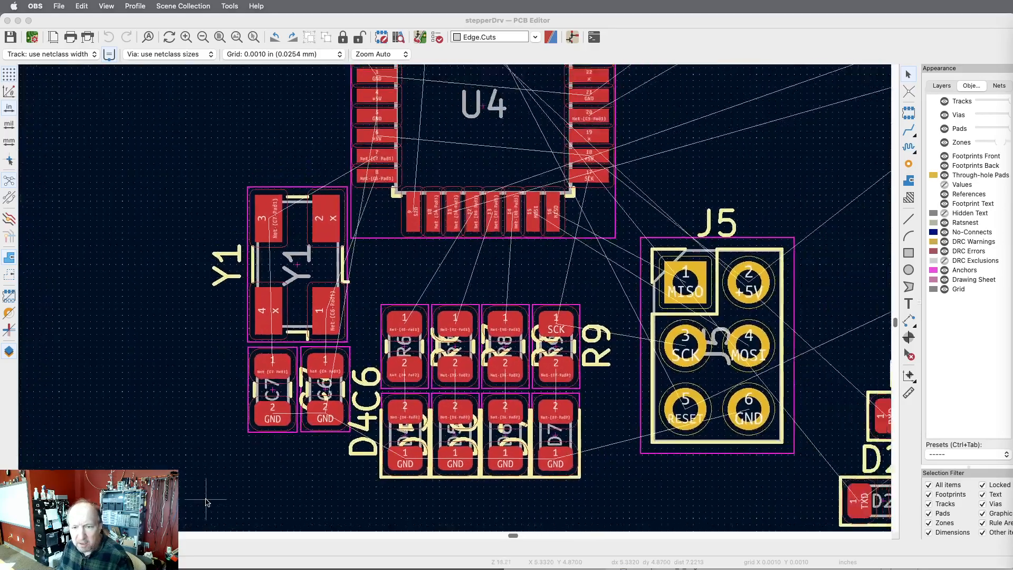
{"action": "scroll", "coordinate": [206, 501], "scroll_direction": "down", "scroll_amount": 2}
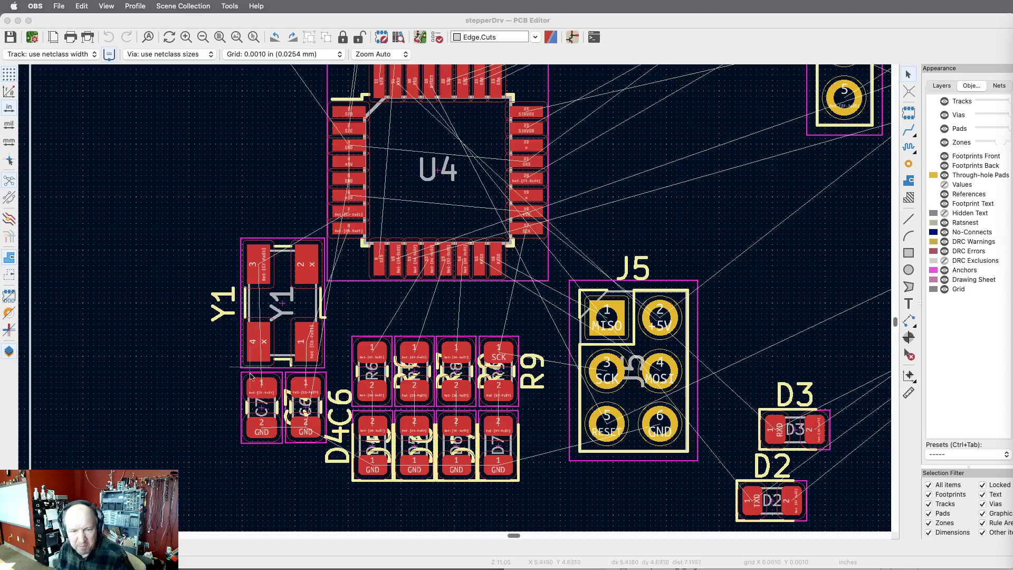
{"action": "left_click_drag", "start_coordinate": [224, 455], "coordinate": [325, 298]}
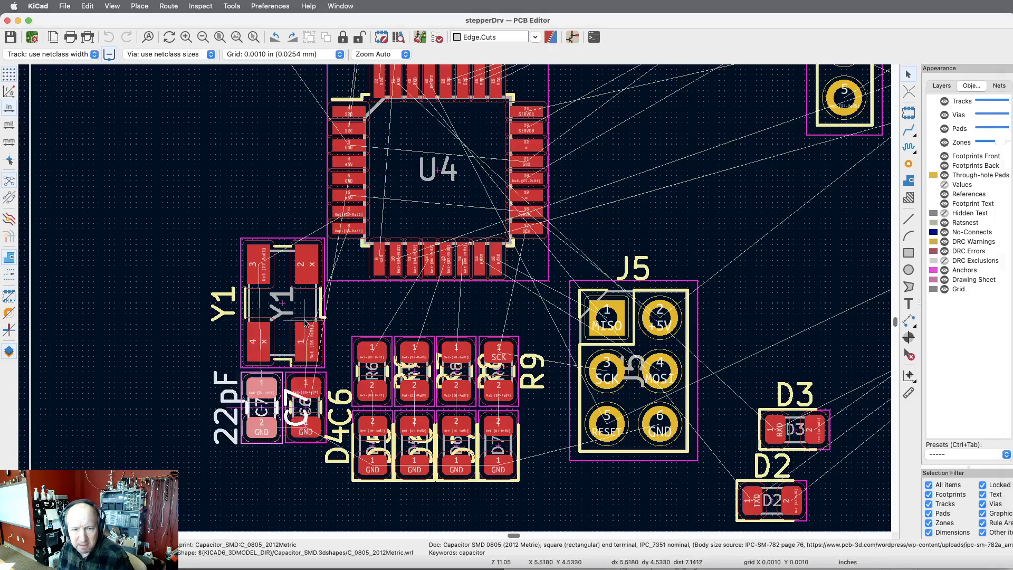
{"action": "key", "text": "Escape"}
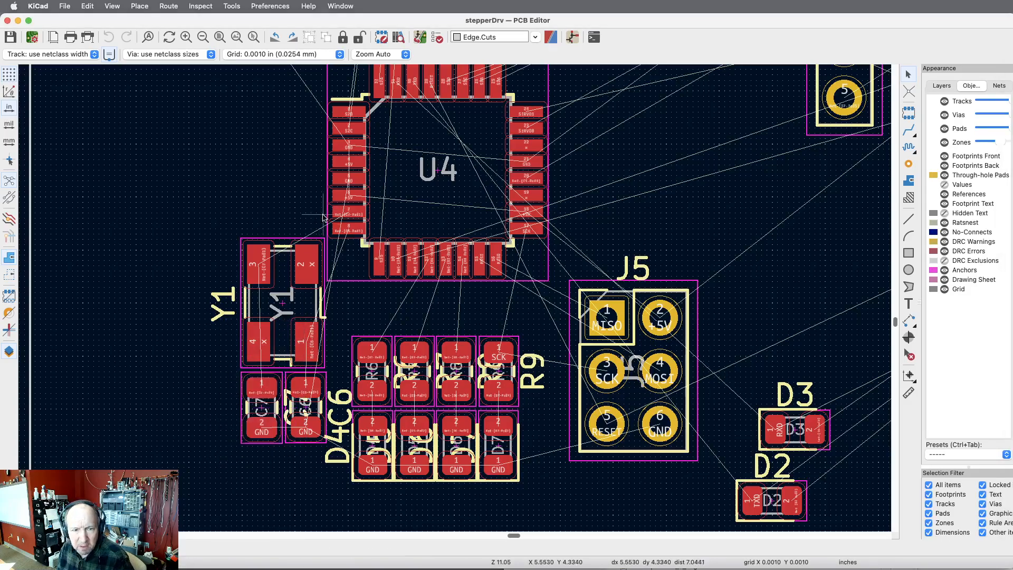
{"action": "left_click_drag", "start_coordinate": [326, 221], "coordinate": [229, 463]}
{"action": "key", "text": "m"}
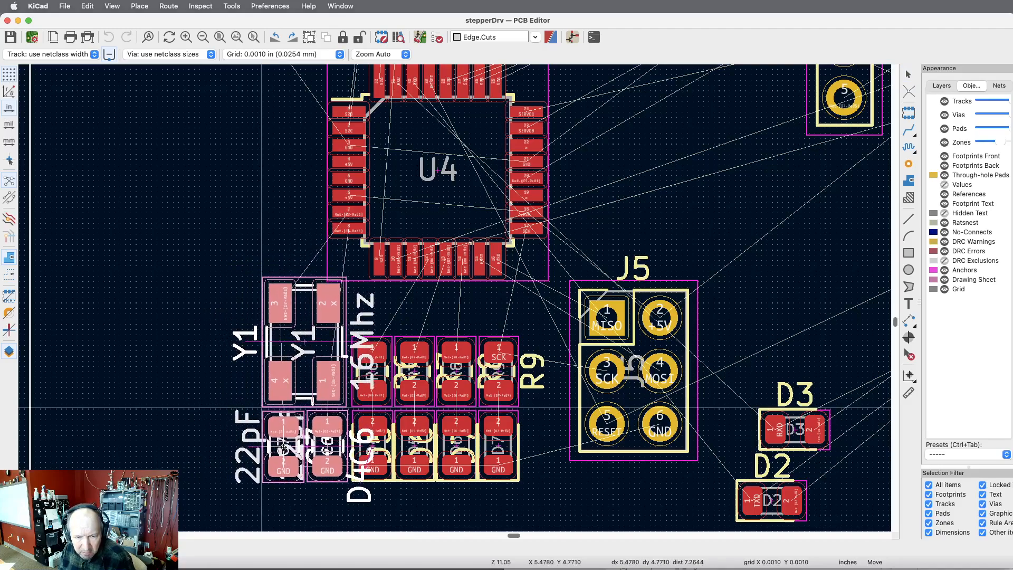
{"action": "left_click", "coordinate": [285, 450]}
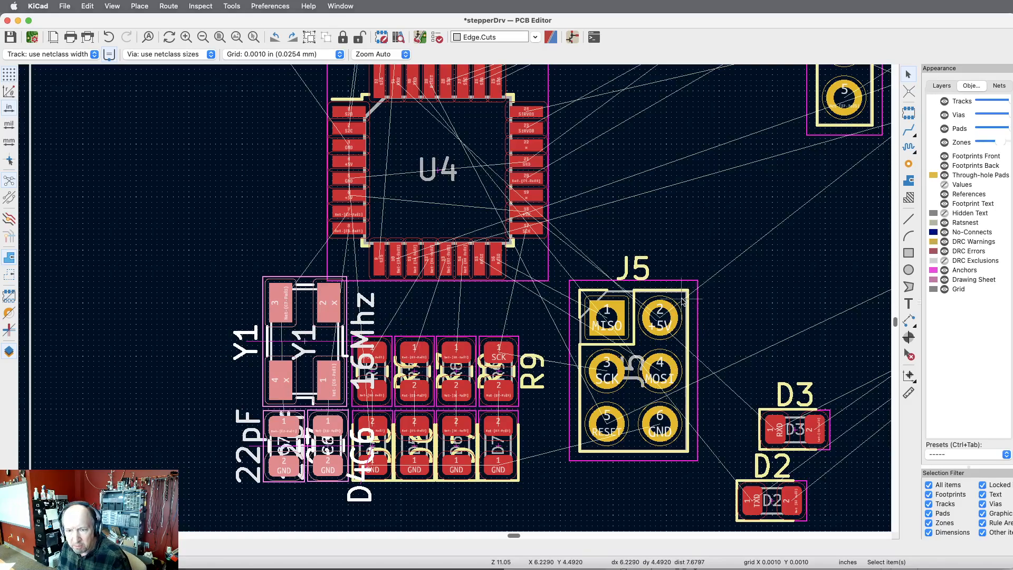
Move LED D3 from beside J5 to the open area above U4, to the right of USB connector J1.
{"action": "scroll", "coordinate": [773, 334], "scroll_direction": "up", "scroll_amount": 1}
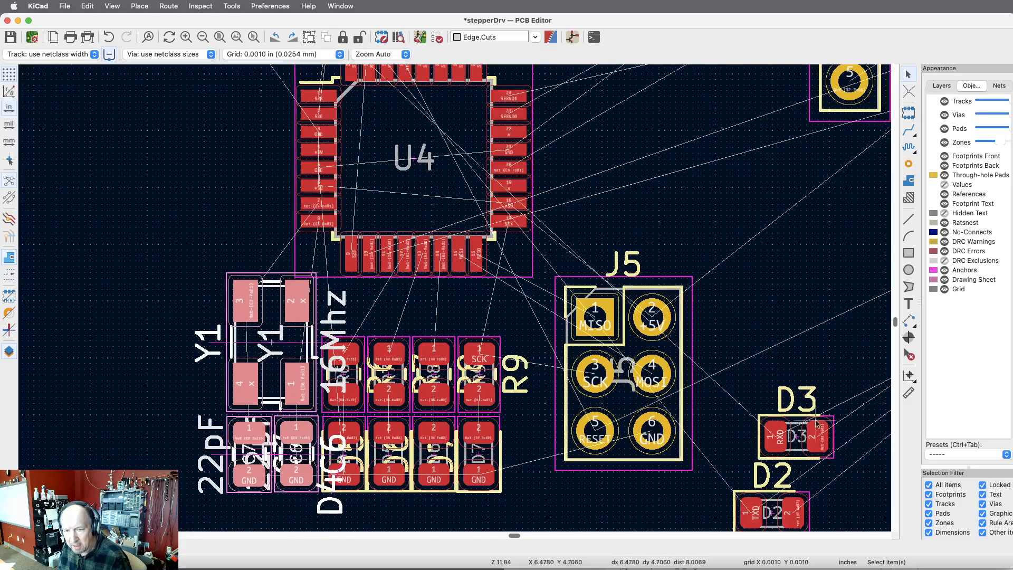
{"action": "left_click", "coordinate": [817, 432]}
{"action": "key", "text": "m"}
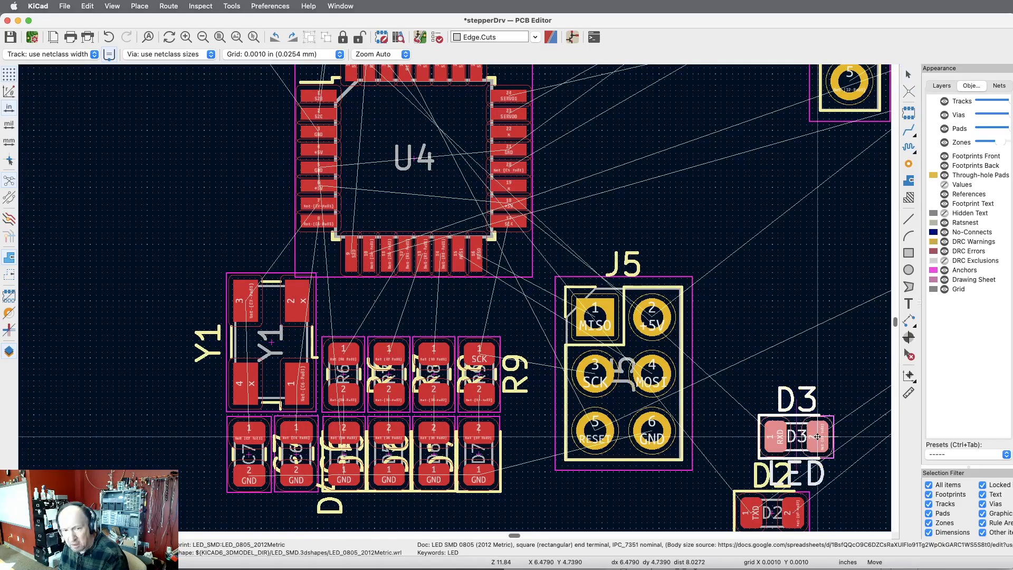
{"action": "scroll", "coordinate": [440, 209], "scroll_direction": "up", "scroll_amount": 10}
{"action": "scroll", "coordinate": [440, 209], "scroll_direction": "down", "scroll_amount": 12}
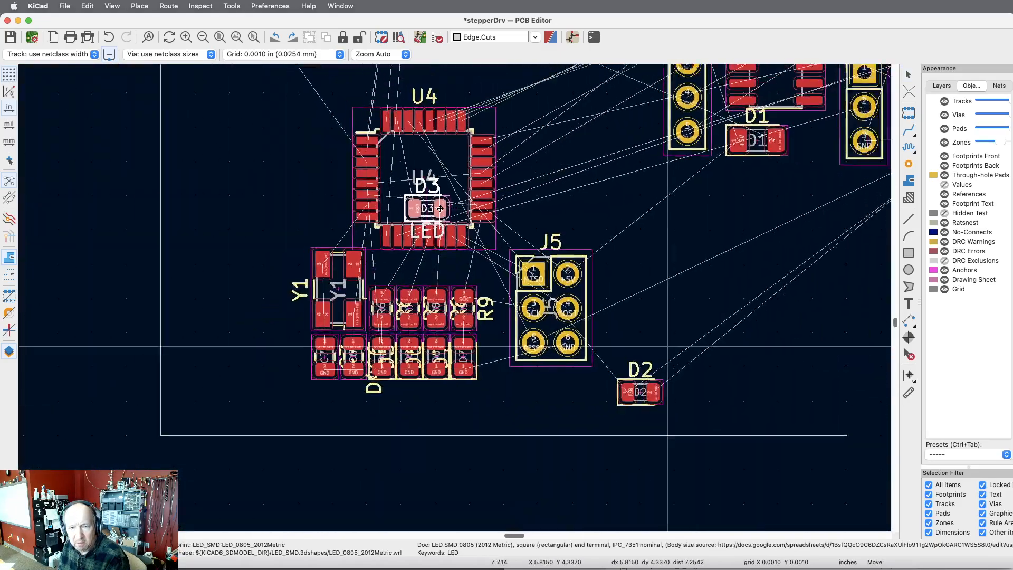
{"action": "scroll", "coordinate": [498, 355], "scroll_direction": "down", "scroll_amount": 2}
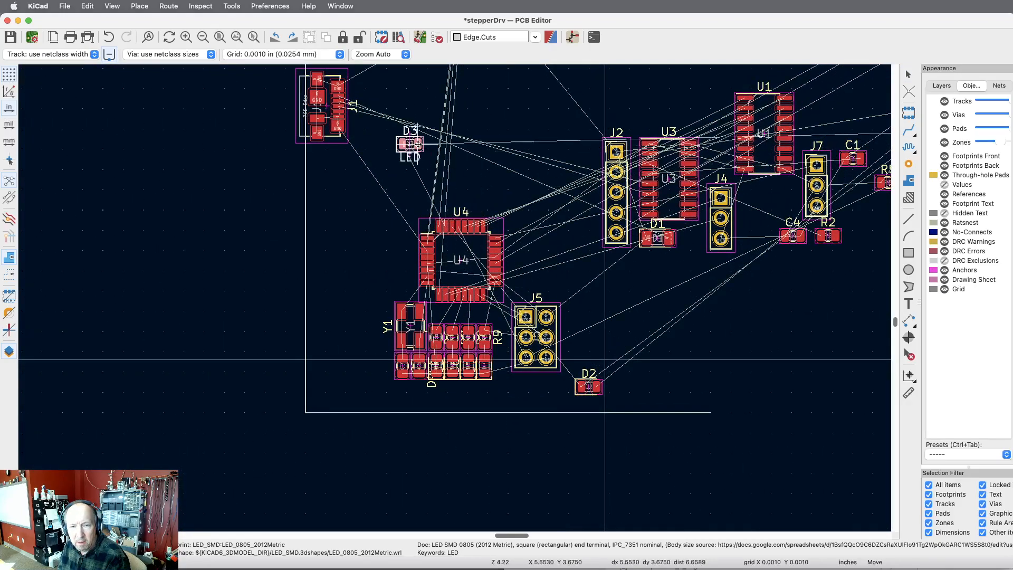
{"action": "left_click", "coordinate": [453, 113]}
Move LED D2 next to D3, lined up on its right side above U4.
{"action": "left_click", "coordinate": [597, 386]}
{"action": "key", "text": "m"}
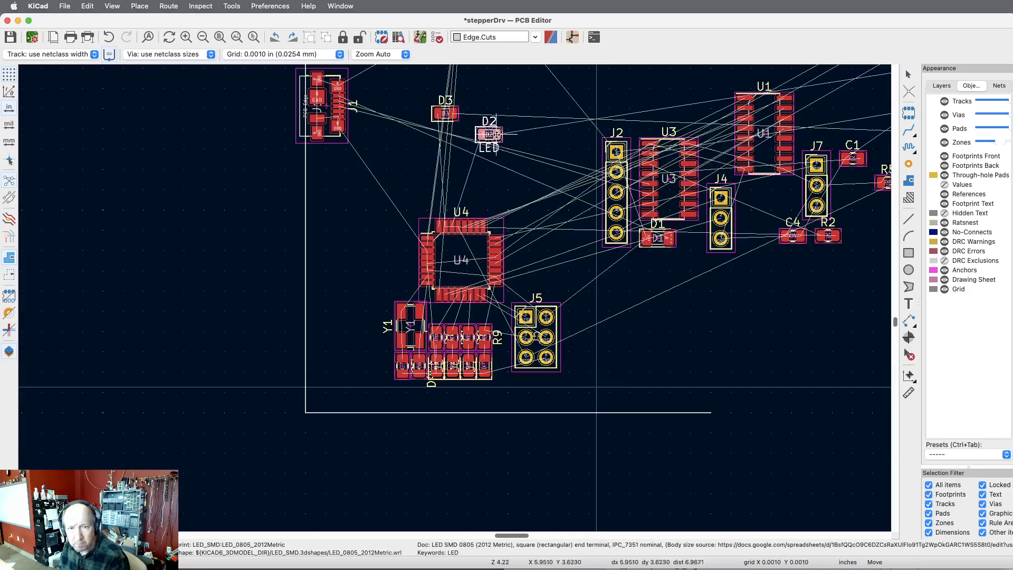
{"action": "left_click", "coordinate": [503, 114]}
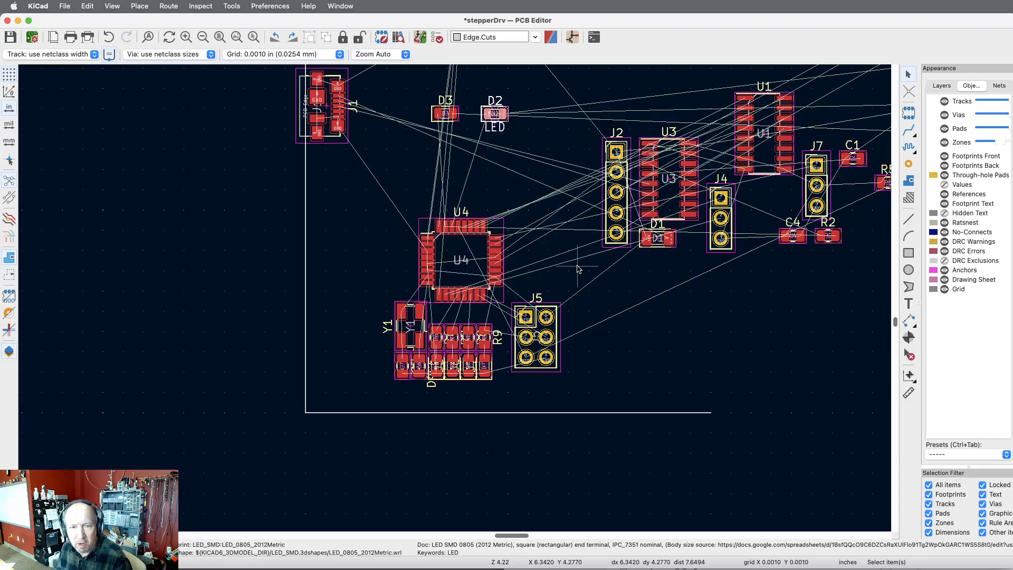
Move the CH340C chip U3 directly below USB connector J1, just inside the board's left edge.
{"action": "scroll", "coordinate": [353, 170], "scroll_direction": "down", "scroll_amount": 5}
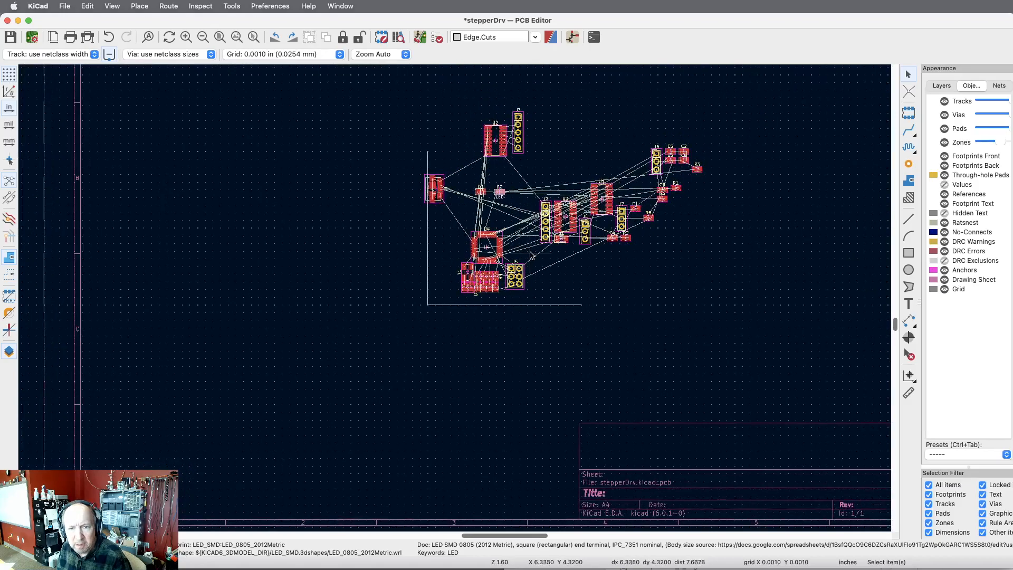
{"action": "scroll", "coordinate": [410, 132], "scroll_direction": "up", "scroll_amount": 4}
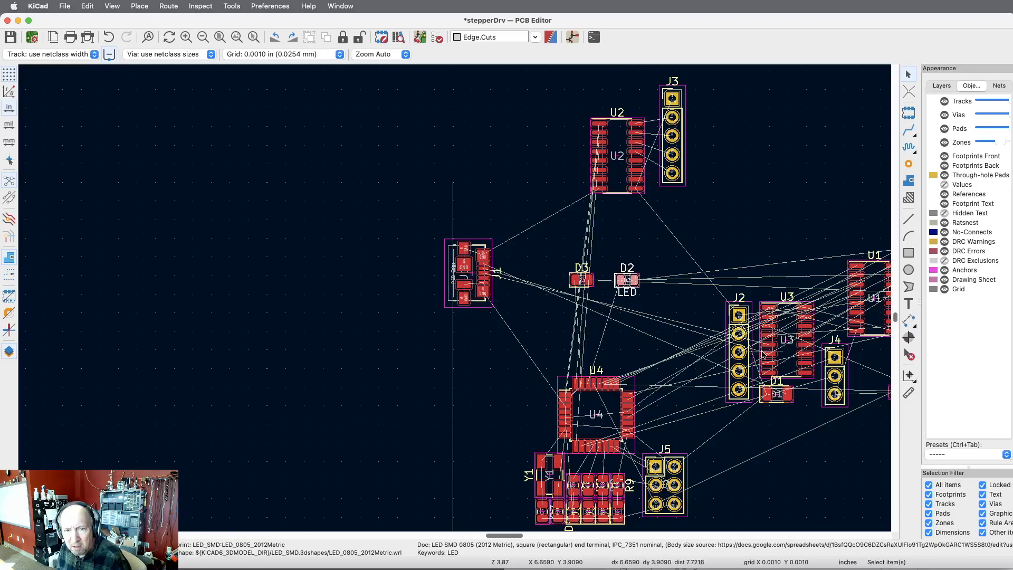
{"action": "left_click", "coordinate": [809, 331]}
{"action": "key", "text": "m"}
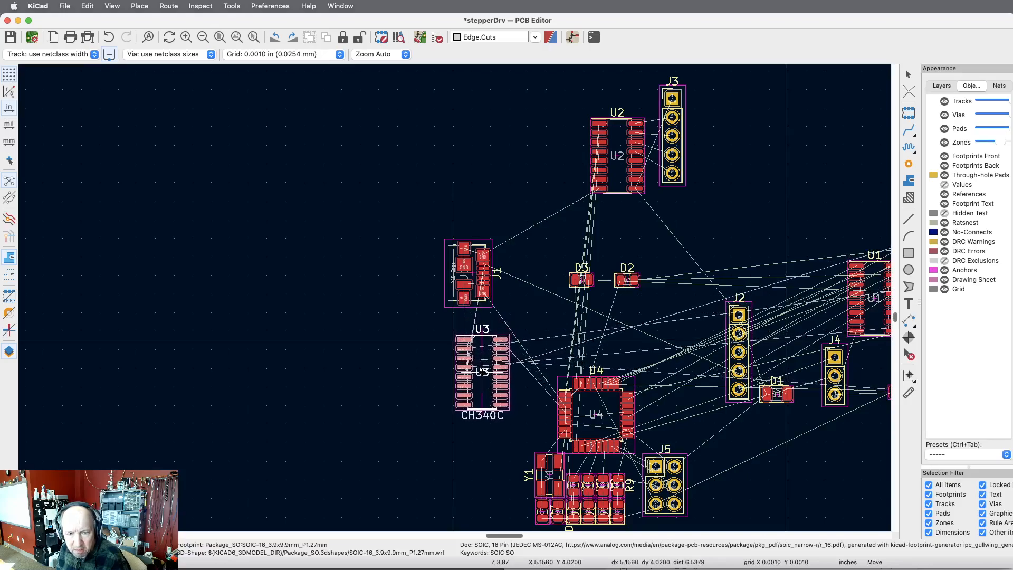
{"action": "left_click", "coordinate": [485, 371]}
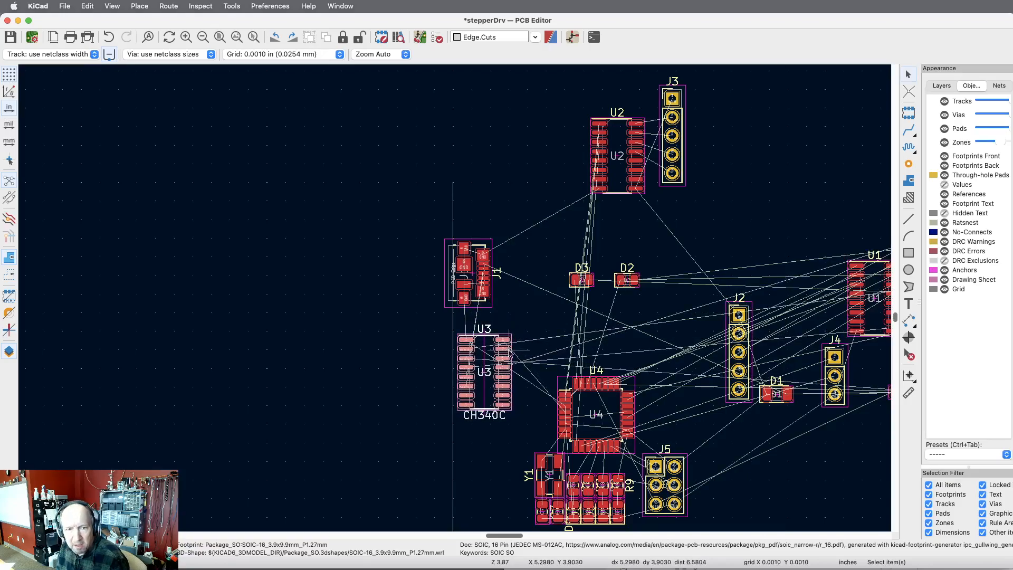
Switch to the Schematic Editor and examine which parts connect to the CH340C and the USB connector, and return to the board.
{"action": "key", "text": "super+grave"}
{"action": "scroll", "coordinate": [559, 325], "scroll_direction": "down", "scroll_amount": 8}
{"action": "scroll", "coordinate": [563, 330], "scroll_direction": "up", "scroll_amount": 4}
{"action": "scroll", "coordinate": [565, 331], "scroll_direction": "up", "scroll_amount": 6}
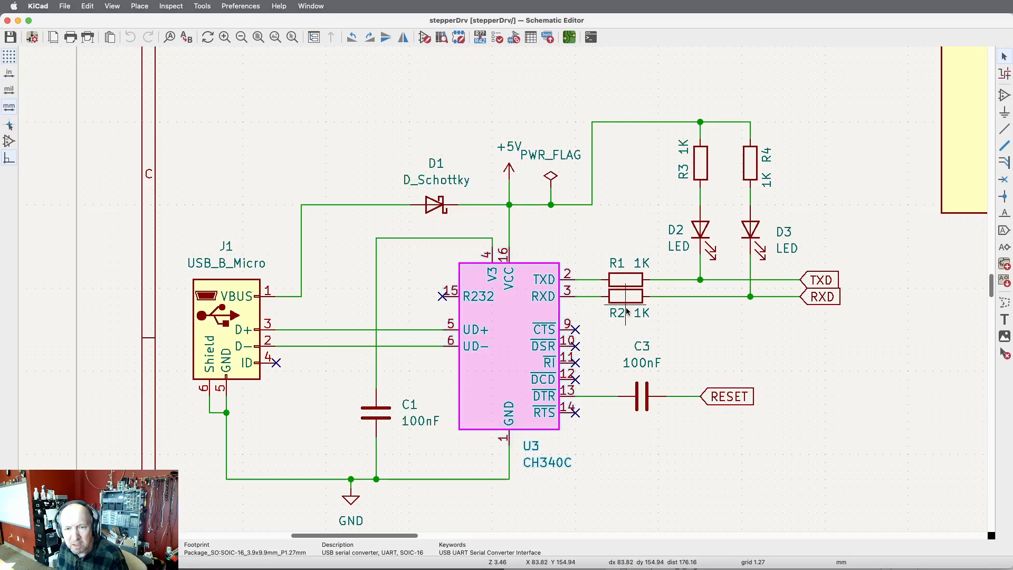
{"action": "key", "text": "super+grave"}
{"action": "key", "text": "super+grave"}
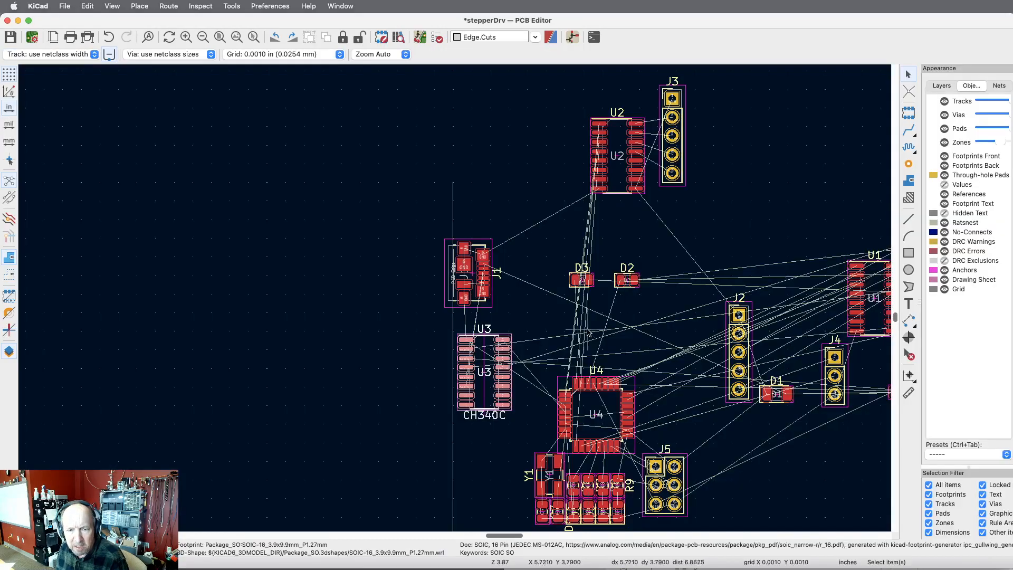
Move Schottky diode D1 directly above USB connector J1 at the board's left edge.
{"action": "scroll", "coordinate": [558, 341], "scroll_direction": "down", "scroll_amount": 4}
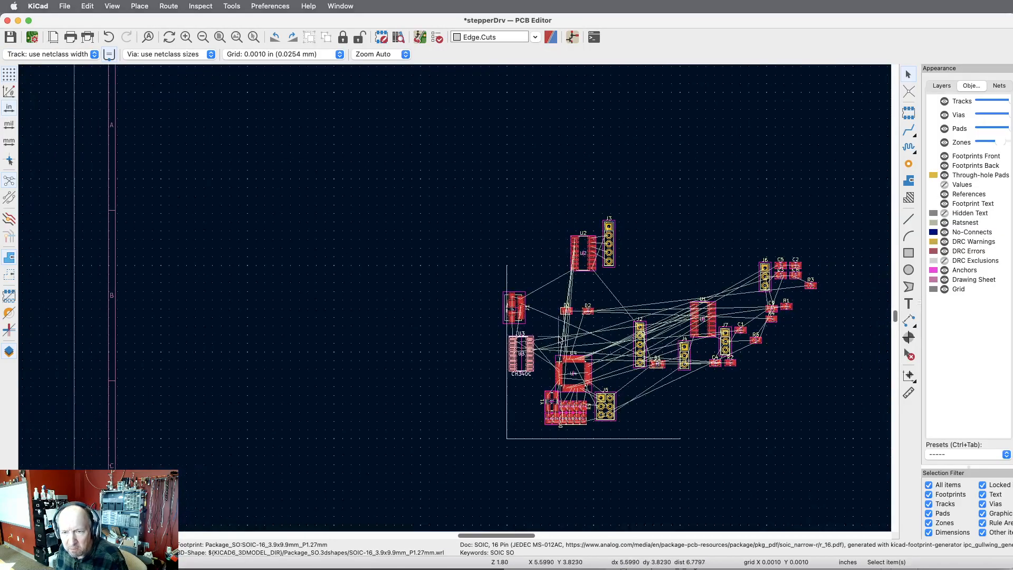
{"action": "scroll", "coordinate": [660, 336], "scroll_direction": "up", "scroll_amount": 6}
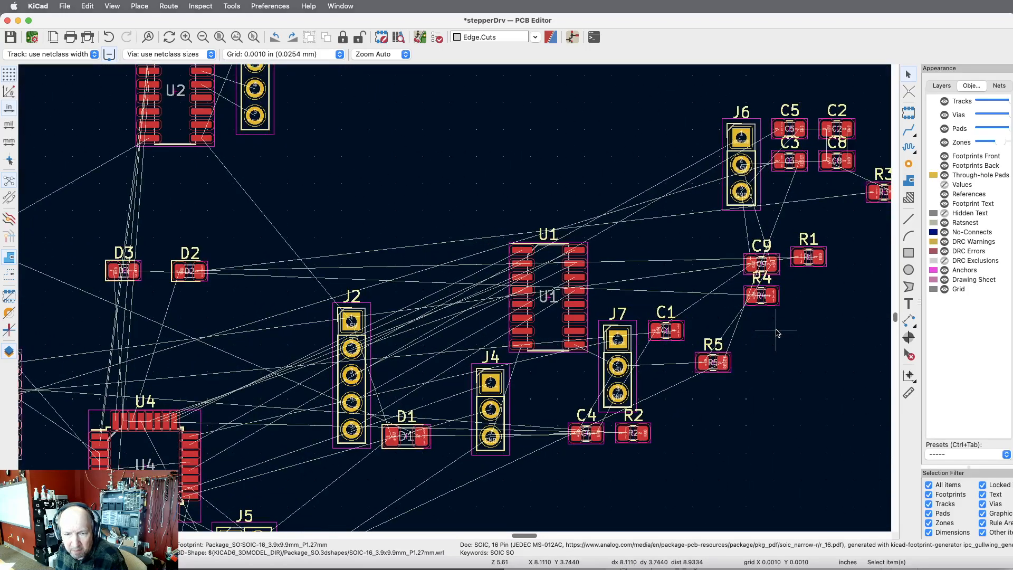
{"action": "left_click", "coordinate": [423, 439]}
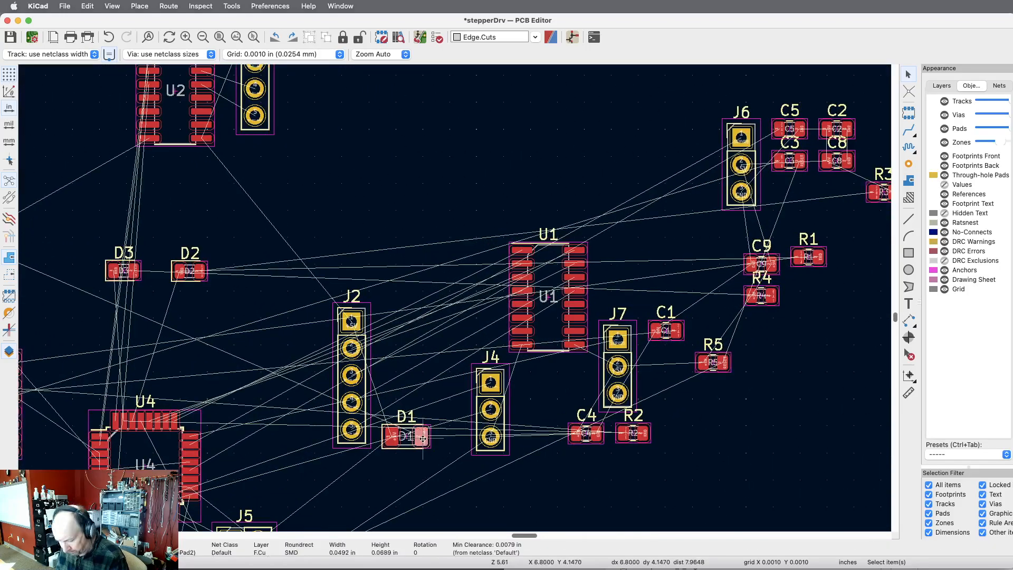
{"action": "key", "text": "m"}
{"action": "scroll", "coordinate": [536, 425], "scroll_direction": "down", "scroll_amount": 5}
{"action": "scroll", "coordinate": [404, 398], "scroll_direction": "up", "scroll_amount": 4}
{"action": "scroll", "coordinate": [403, 398], "scroll_direction": "up", "scroll_amount": 3}
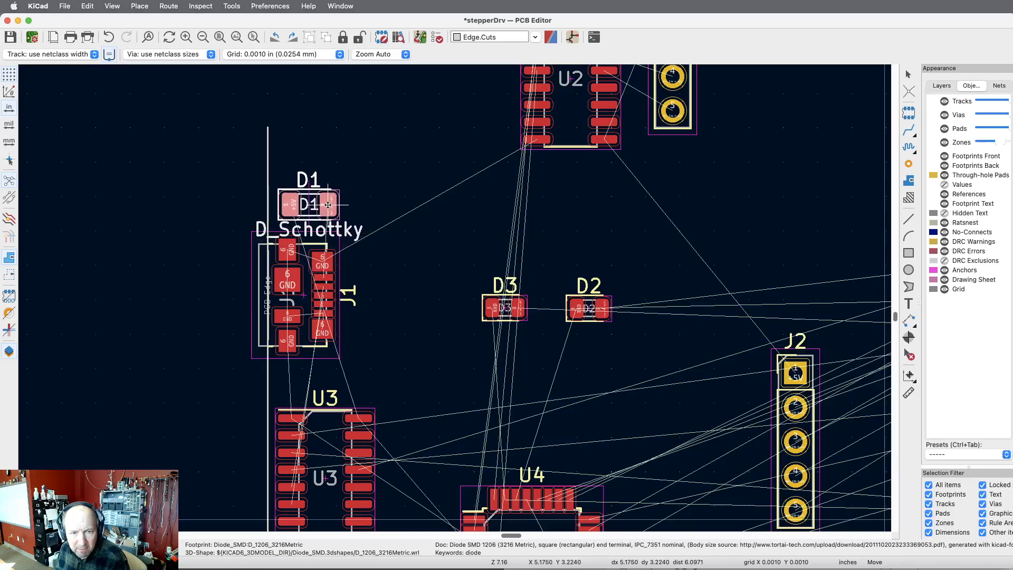
{"action": "left_click", "coordinate": [323, 204]}
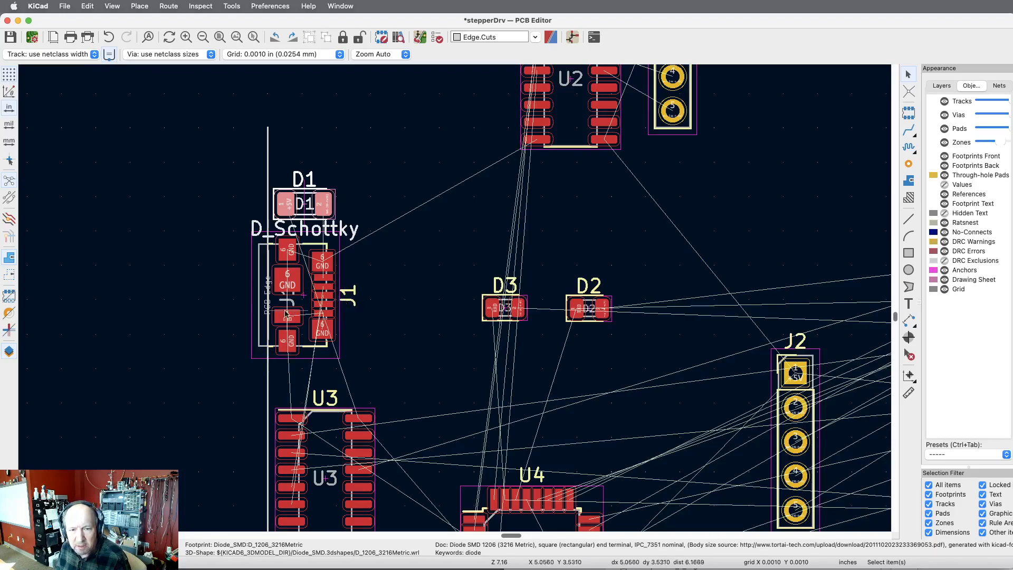
Move the five-pin header J2 up into the open area to the right of header J3.
{"action": "scroll", "coordinate": [485, 378], "scroll_direction": "down", "scroll_amount": 1}
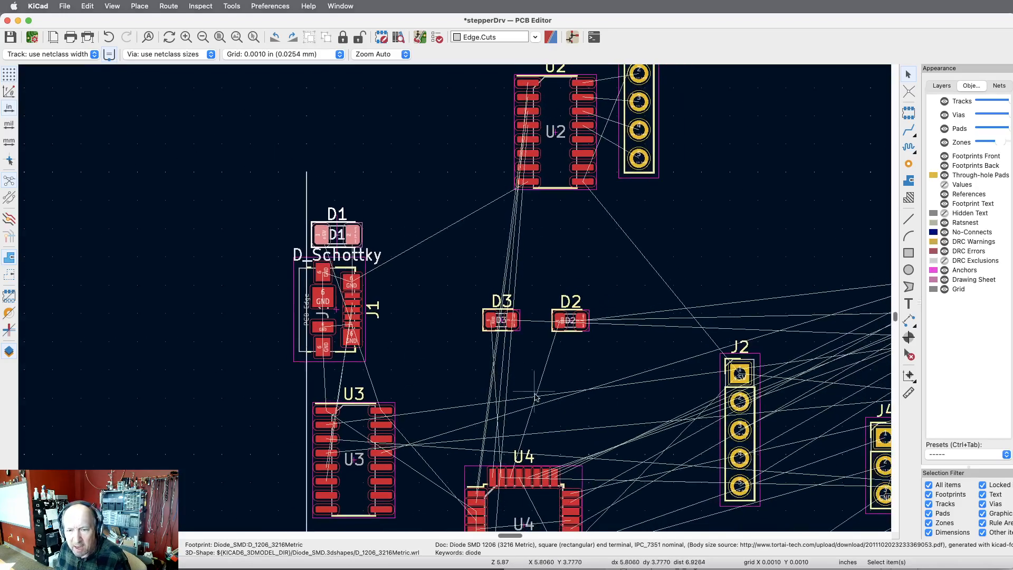
{"action": "scroll", "coordinate": [434, 444], "scroll_direction": "down", "scroll_amount": 1}
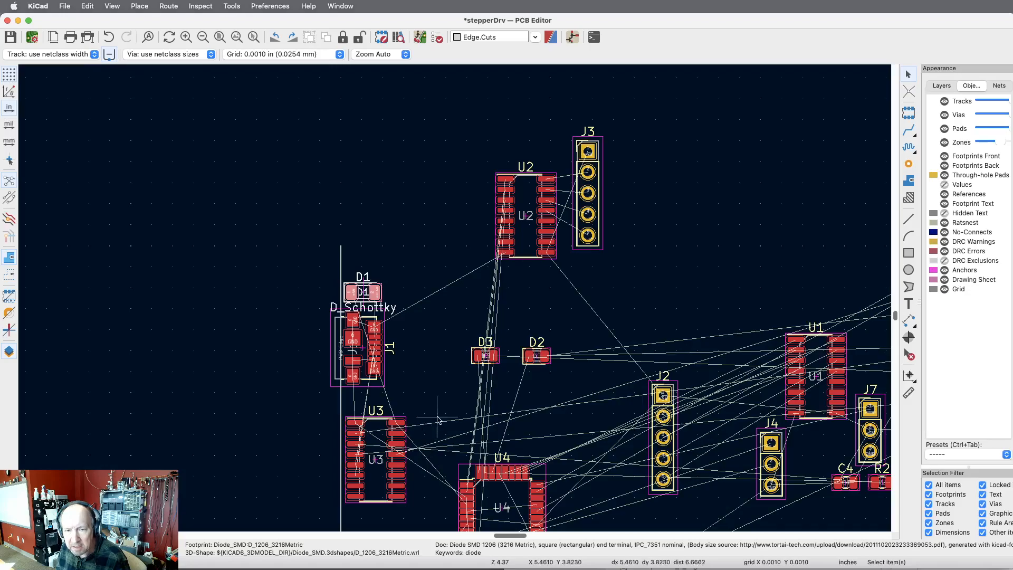
{"action": "scroll", "coordinate": [678, 393], "scroll_direction": "up", "scroll_amount": 1}
{"action": "left_click", "coordinate": [668, 390]}
{"action": "left_click_drag", "start_coordinate": [668, 390], "coordinate": [739, 191]}
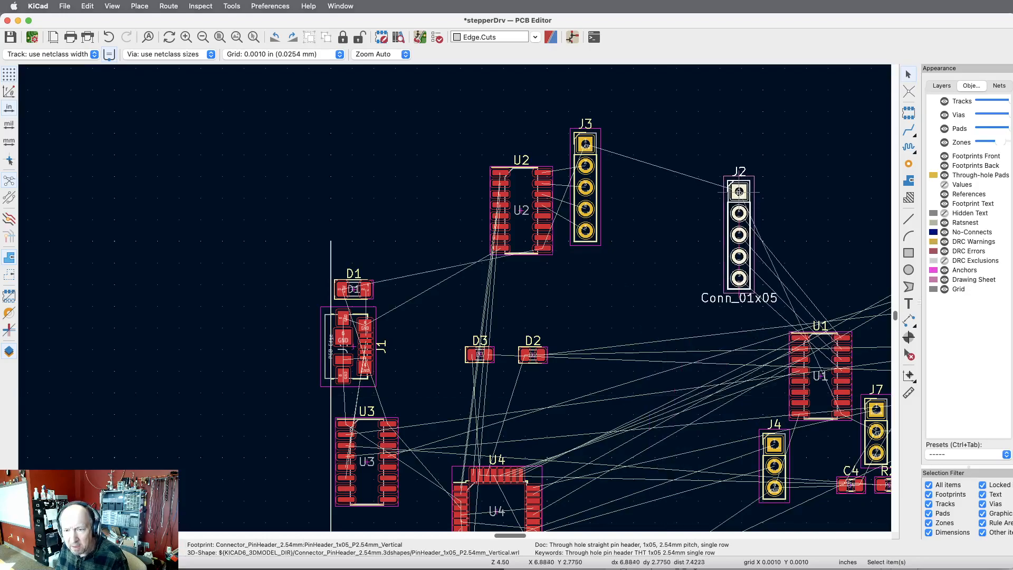
Move the ULN2003A driver U1 up beside header J2, on its left side.
{"action": "left_click", "coordinate": [794, 380]}
{"action": "left_click_drag", "start_coordinate": [794, 380], "coordinate": [689, 262]}
{"action": "scroll", "coordinate": [845, 307], "scroll_direction": "down", "scroll_amount": 3}
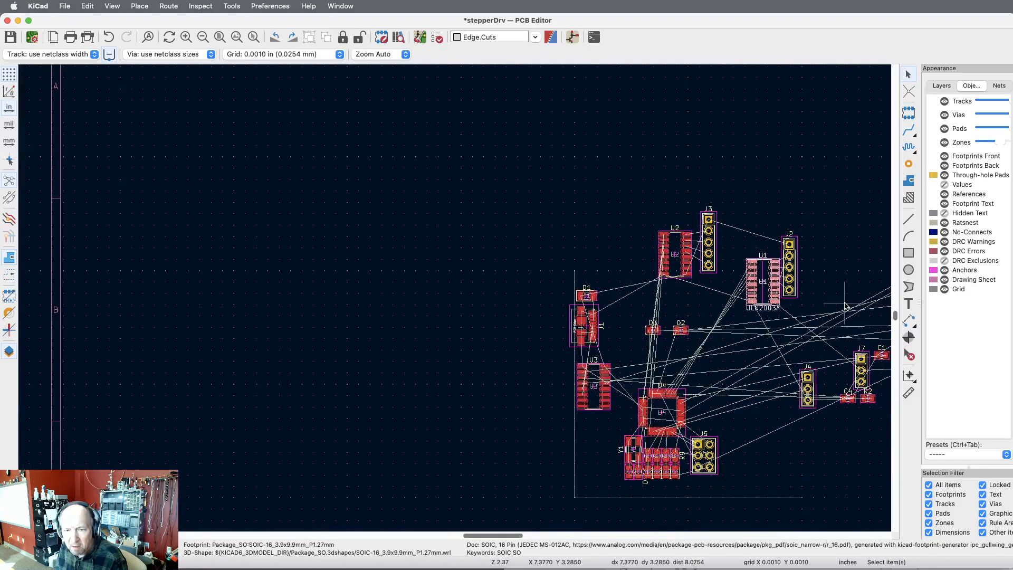
{"action": "left_click", "coordinate": [233, 37]}
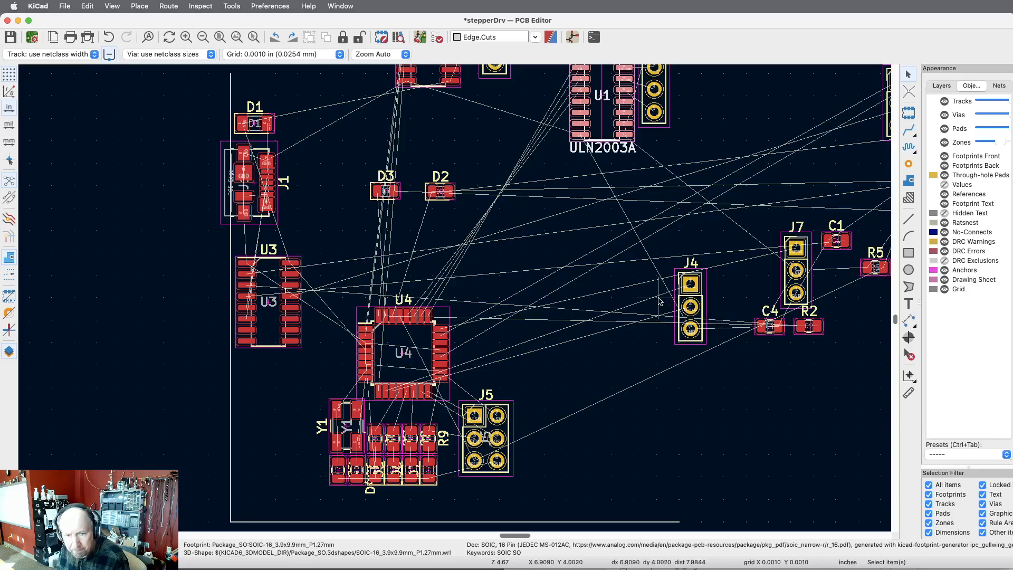
Switch to the schematic, examine how three-pin header J4 connects to the ATmega328P, and return to the board.
{"action": "key", "text": "super+grave"}
{"action": "key", "text": "super+grave"}
{"action": "scroll", "coordinate": [664, 301], "scroll_direction": "down", "scroll_amount": 10}
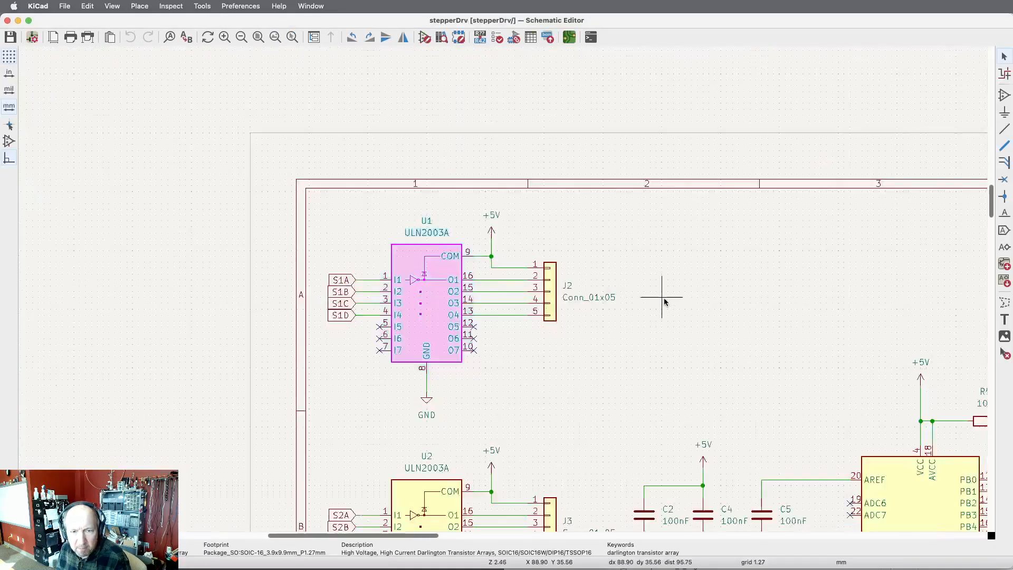
{"action": "scroll", "coordinate": [663, 296], "scroll_direction": "up", "scroll_amount": 2}
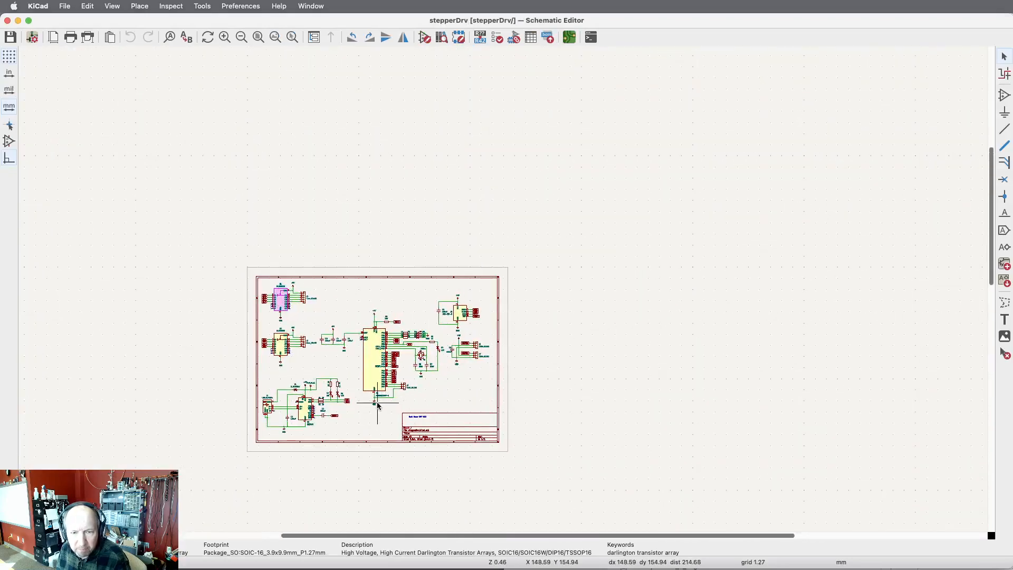
{"action": "scroll", "coordinate": [432, 389], "scroll_direction": "up", "scroll_amount": 3}
{"action": "scroll", "coordinate": [432, 388], "scroll_direction": "up", "scroll_amount": 5}
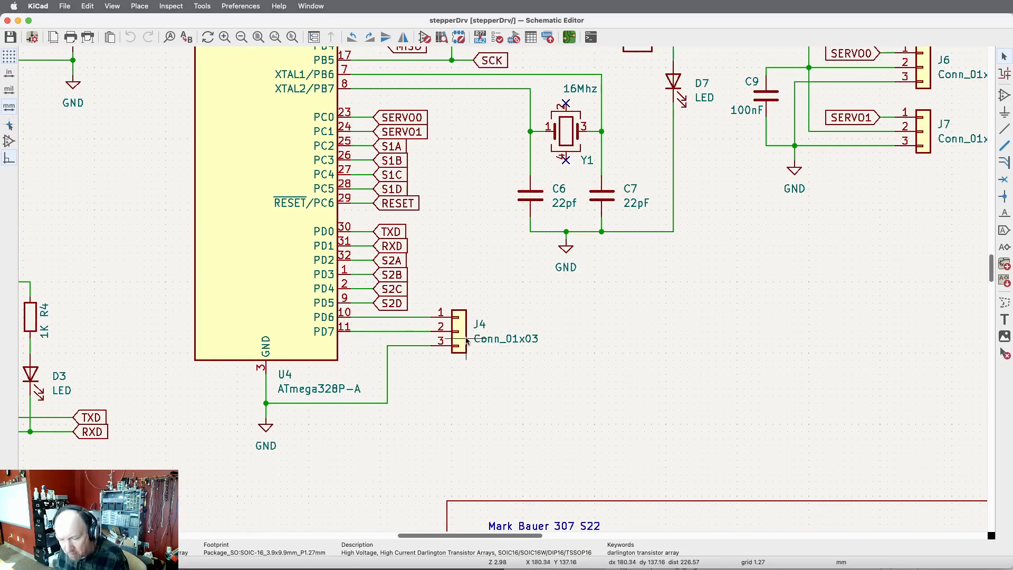
{"action": "key", "text": "super+grave"}
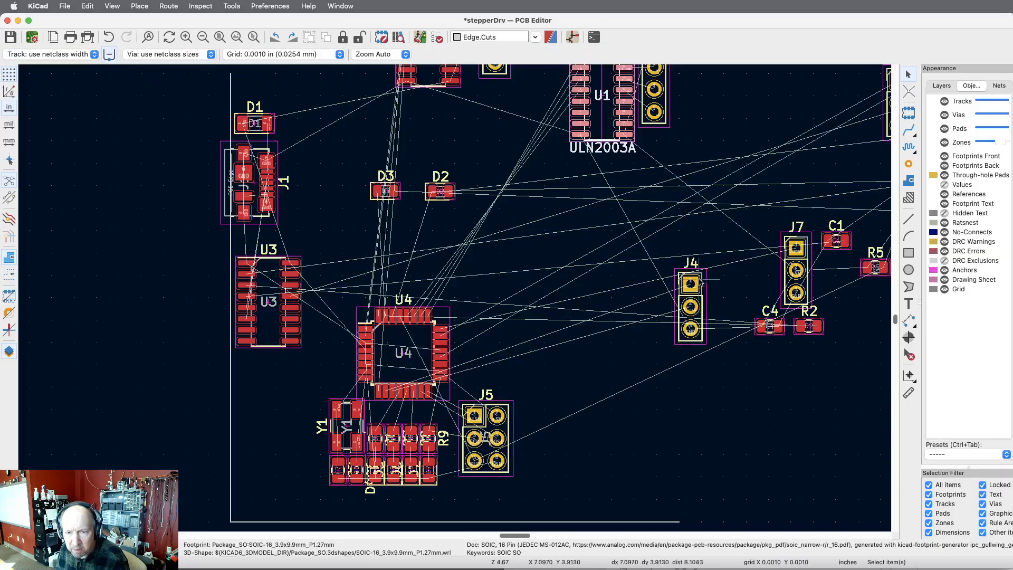
Move three-pin header J4 to the lower-left area of the board, directly left of crystal Y1.
{"action": "scroll", "coordinate": [697, 300], "scroll_direction": "up", "scroll_amount": 6}
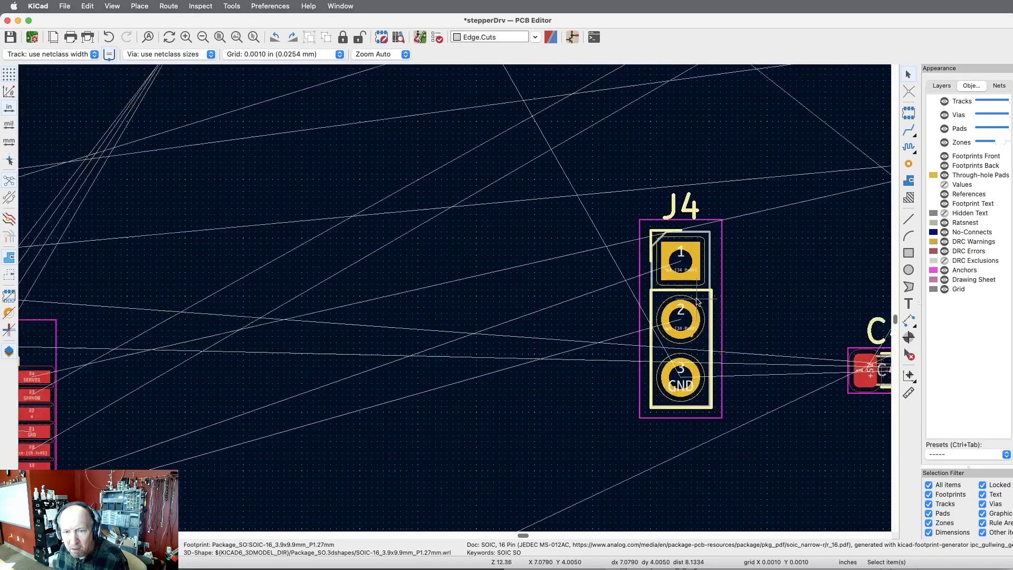
{"action": "scroll", "coordinate": [697, 300], "scroll_direction": "down", "scroll_amount": 4}
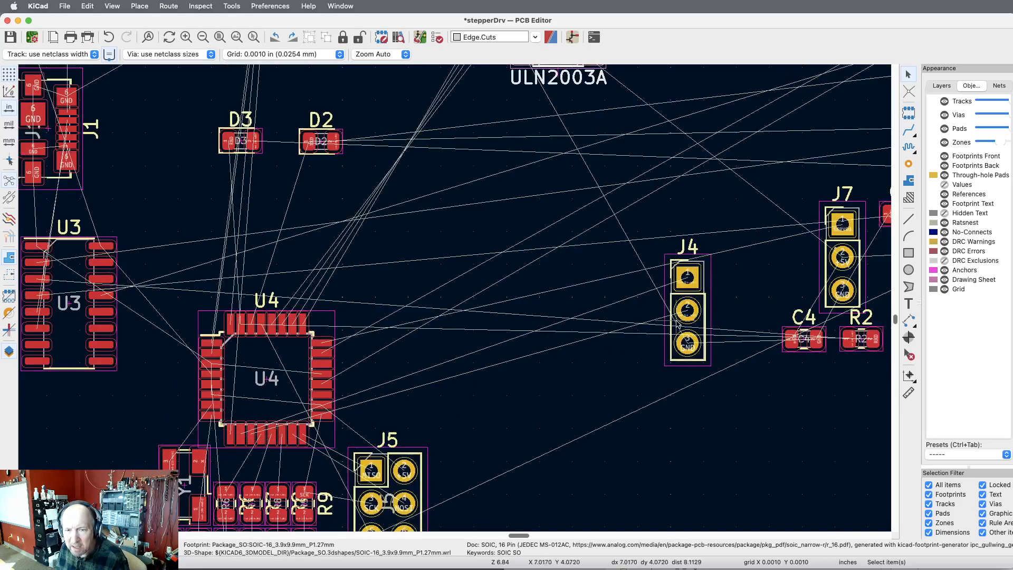
{"action": "scroll", "coordinate": [707, 302], "scroll_direction": "down", "scroll_amount": 1}
{"action": "left_click", "coordinate": [701, 301]}
{"action": "key", "text": "m"}
{"action": "scroll", "coordinate": [514, 340], "scroll_direction": "down", "scroll_amount": 3}
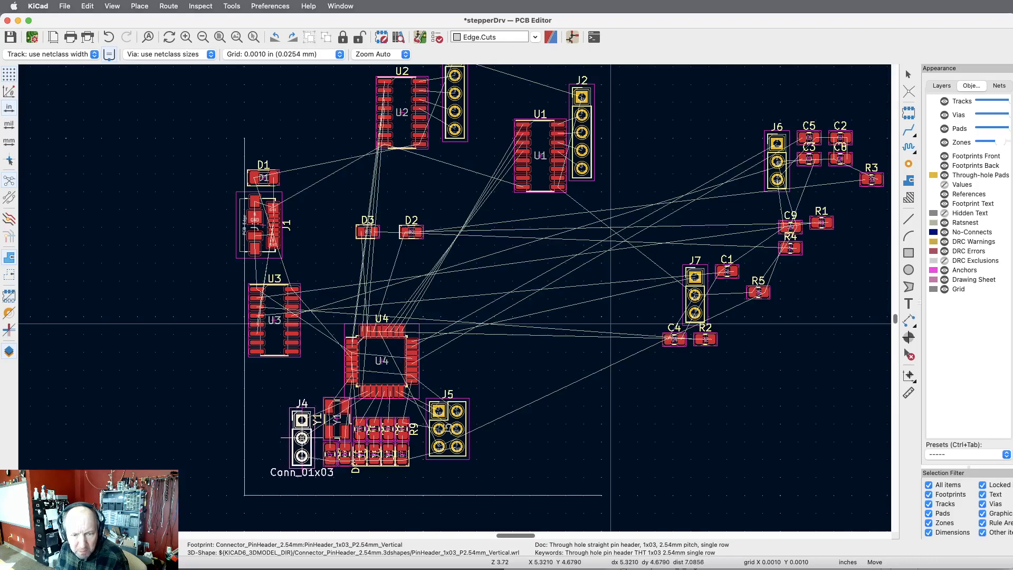
{"action": "left_click", "coordinate": [304, 437]}
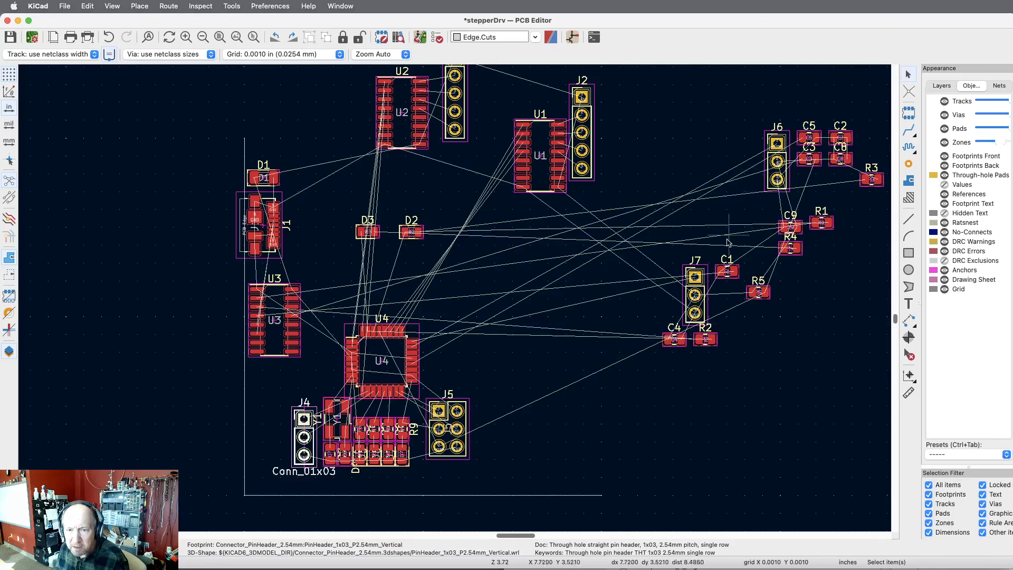
Move three-pin header J7 directly to the right of J5, and place header J6 just above J7.
{"action": "left_click", "coordinate": [699, 284]}
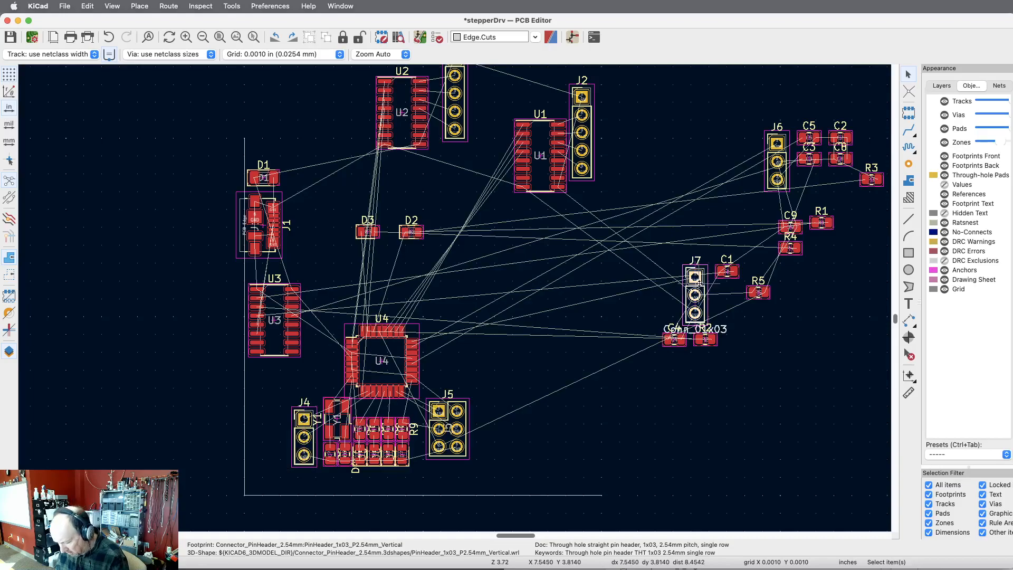
{"action": "left_click_drag", "start_coordinate": [699, 283], "coordinate": [556, 391]}
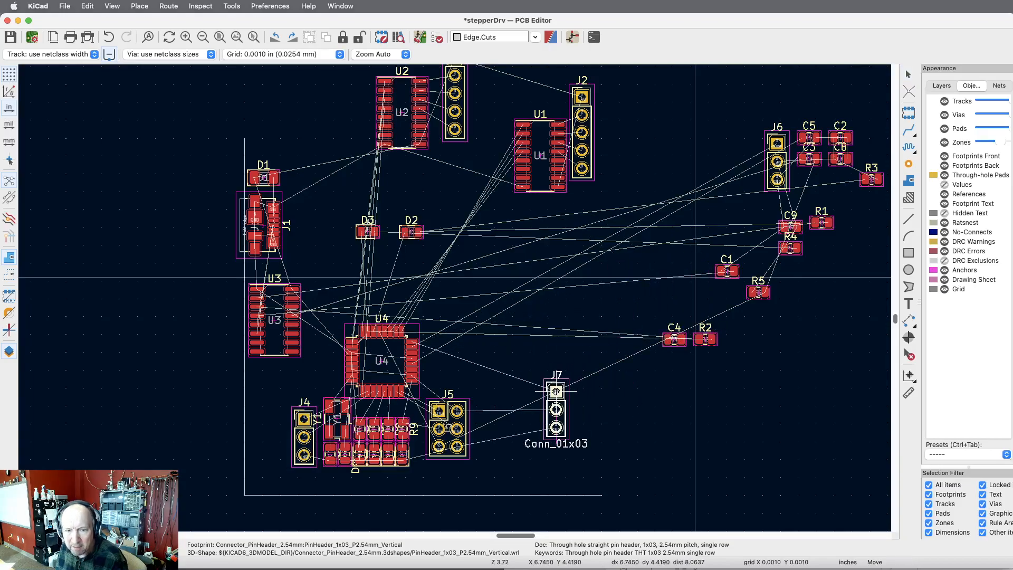
{"action": "left_click_drag", "start_coordinate": [557, 391], "coordinate": [486, 412]}
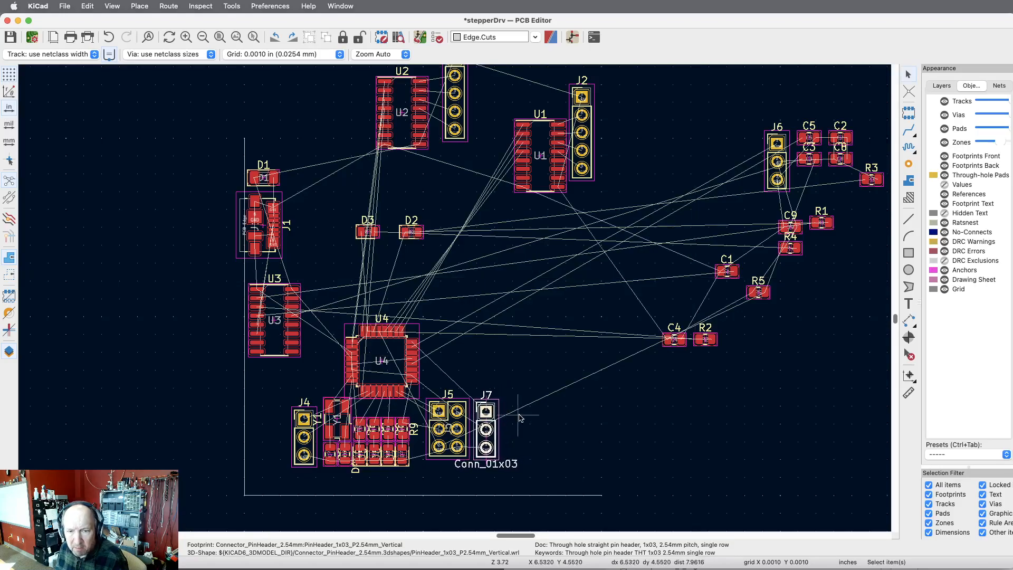
{"action": "left_click", "coordinate": [785, 140]}
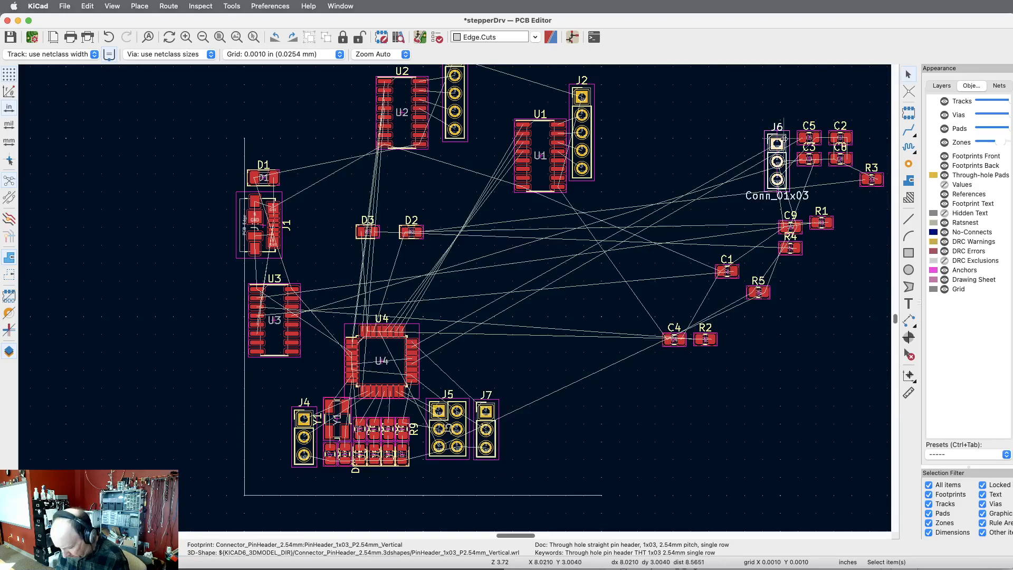
{"action": "left_click_drag", "start_coordinate": [785, 141], "coordinate": [488, 339]}
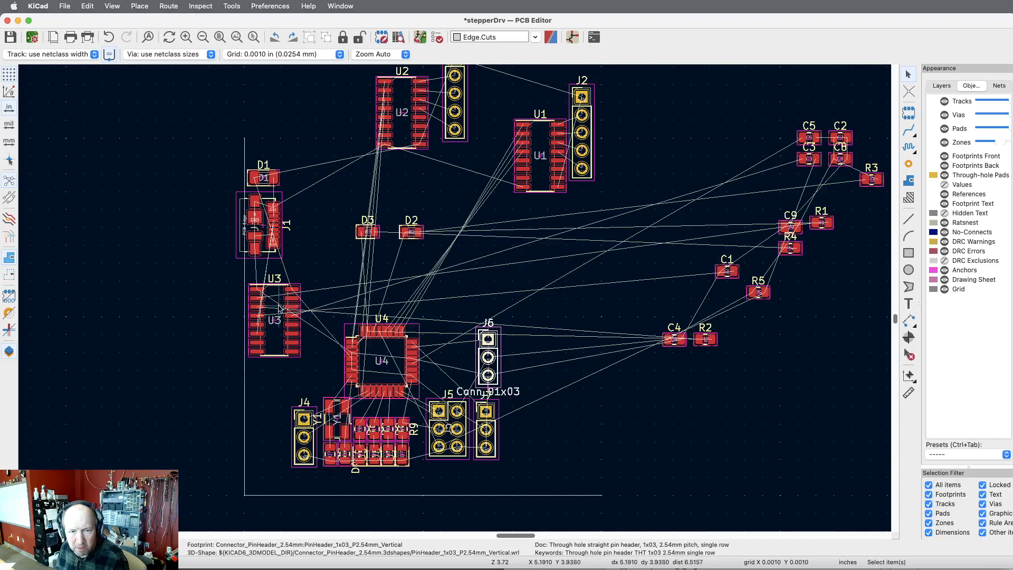
Switch to the schematic, examine which resistors, LEDs and capacitors connect to the CH340C (U3), and return to the board.
{"action": "key", "text": "super+grave"}
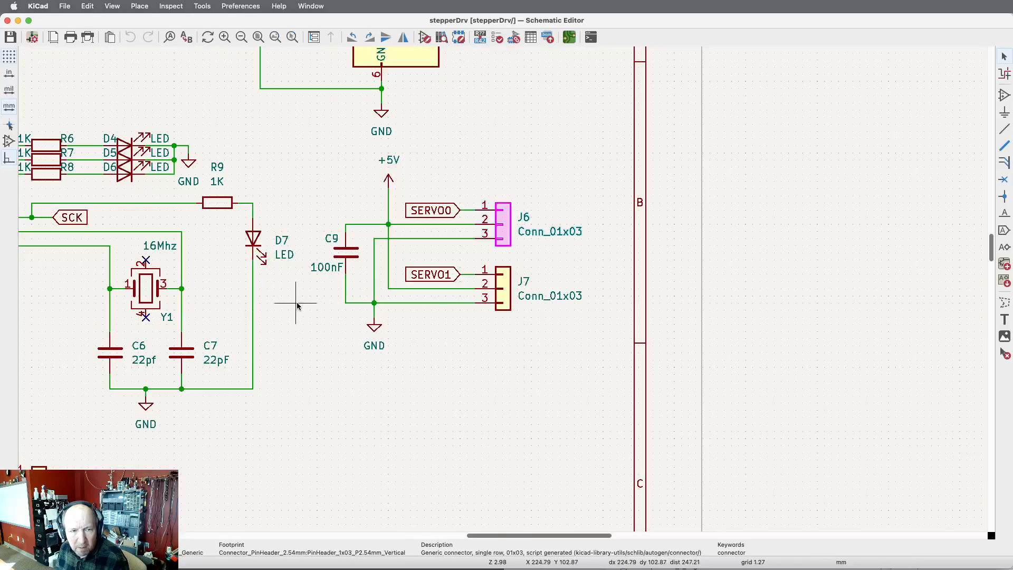
{"action": "scroll", "coordinate": [253, 284], "scroll_direction": "down", "scroll_amount": 4}
{"action": "scroll", "coordinate": [253, 286], "scroll_direction": "down", "scroll_amount": 2}
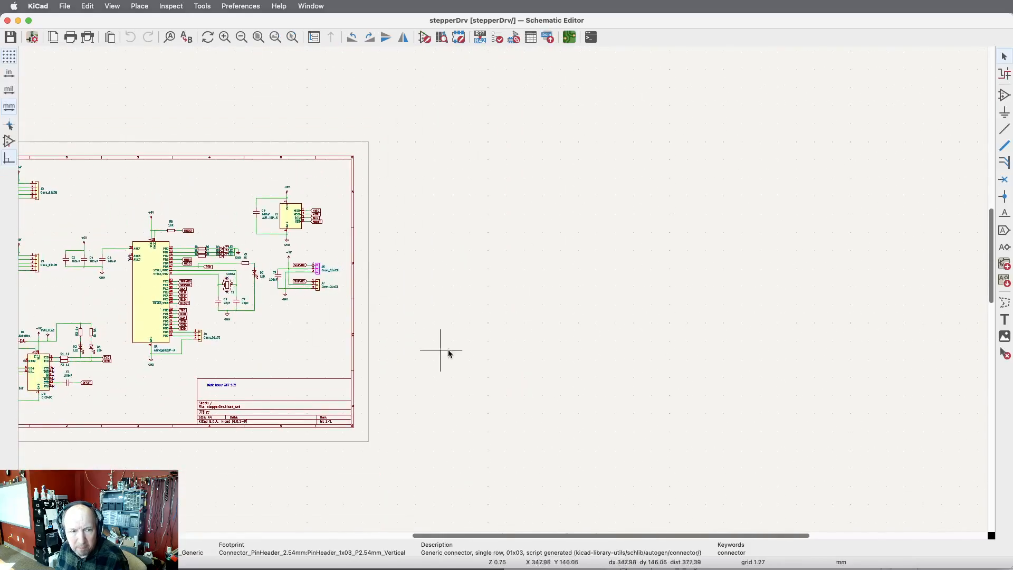
{"action": "scroll", "coordinate": [584, 339], "scroll_direction": "down", "scroll_amount": 3}
{"action": "scroll", "coordinate": [312, 369], "scroll_direction": "up", "scroll_amount": 10}
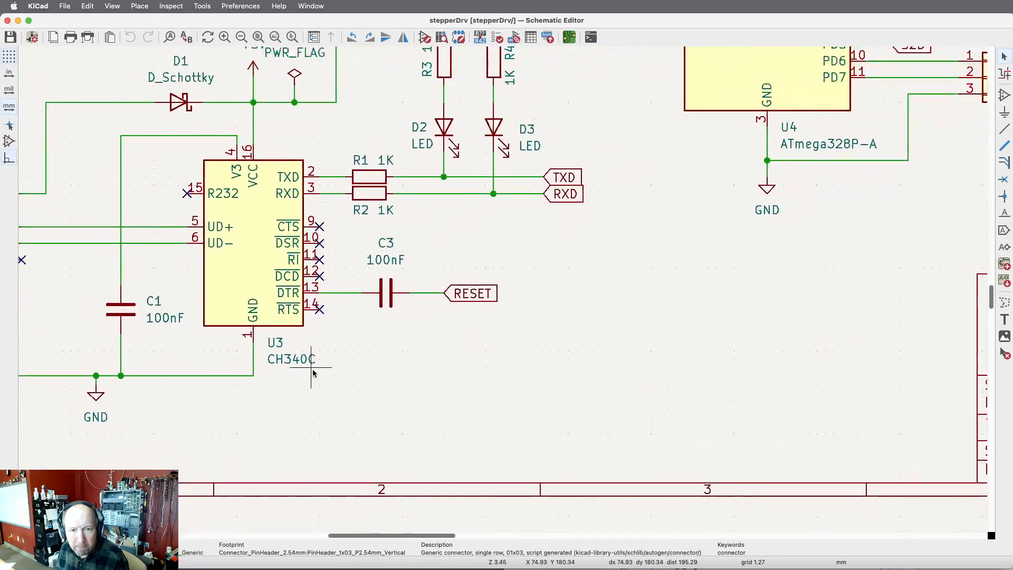
{"action": "scroll", "coordinate": [312, 368], "scroll_direction": "down", "scroll_amount": 2}
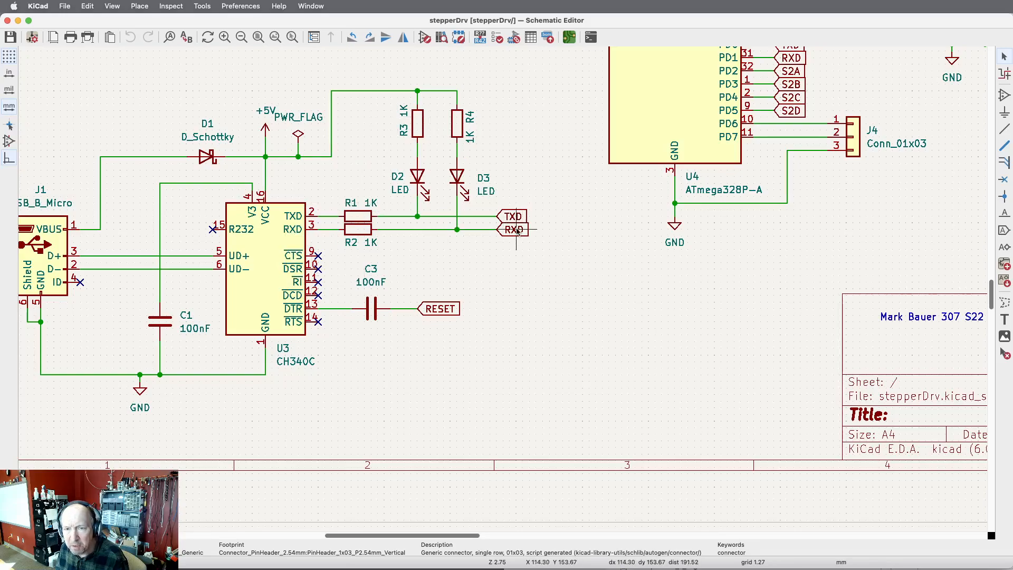
{"action": "key", "text": "super+grave"}
{"action": "key", "text": "super+grave"}
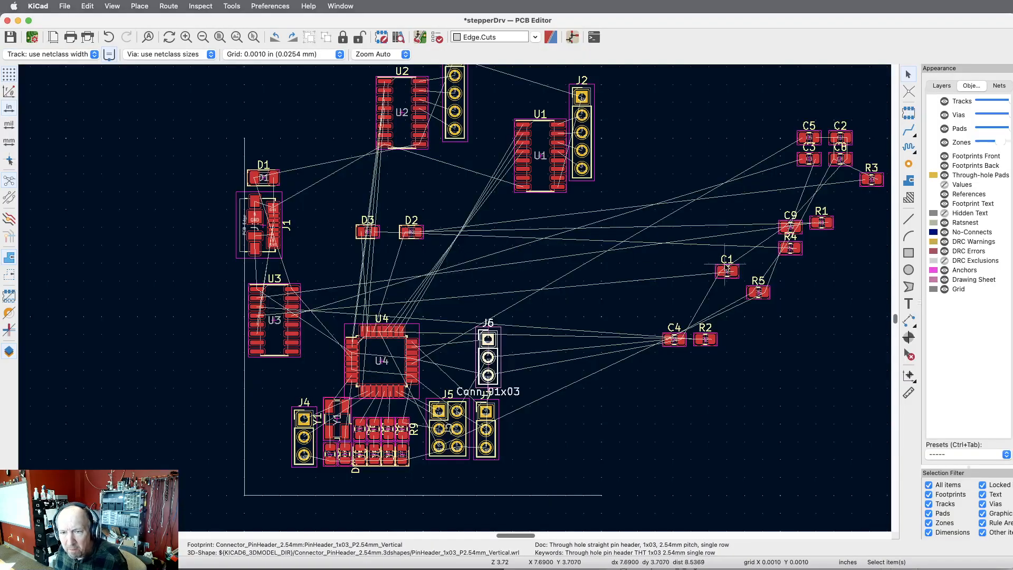
Move resistors R1 and R2 to the upper right of U3, with R2 directly below R1.
{"action": "left_click", "coordinate": [826, 224]}
{"action": "left_click_drag", "start_coordinate": [826, 225], "coordinate": [343, 261]}
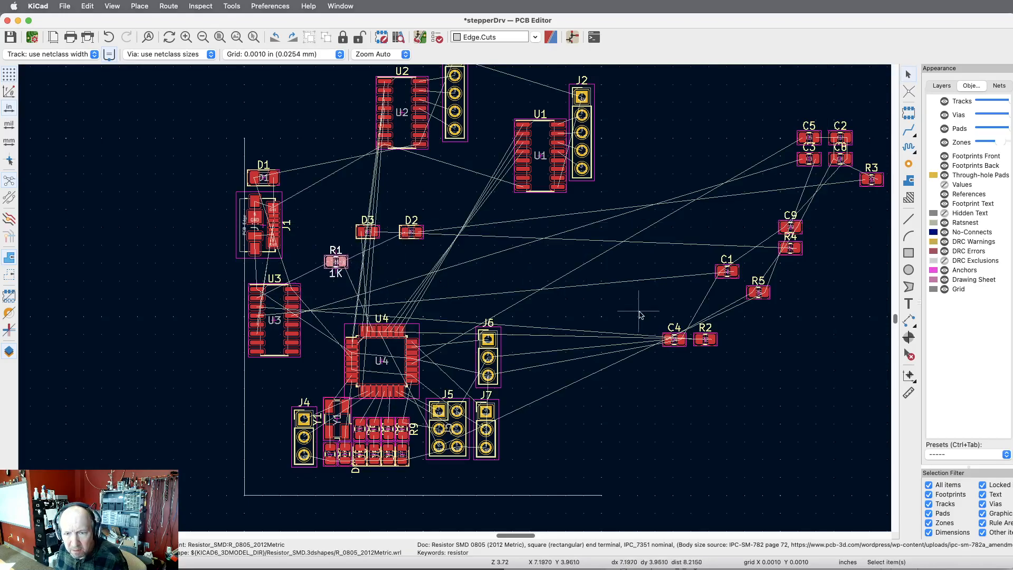
{"action": "left_click", "coordinate": [714, 335]}
{"action": "left_click_drag", "start_coordinate": [714, 334], "coordinate": [345, 276]}
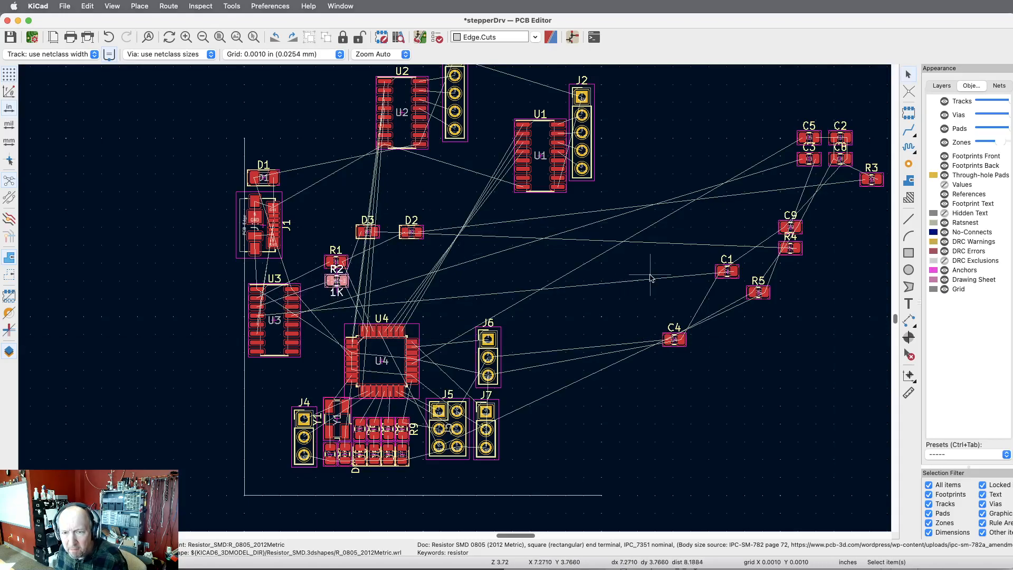
Move resistor R3 to the right of R2 and resistor R4 directly below LED D3.
{"action": "left_click", "coordinate": [878, 179]}
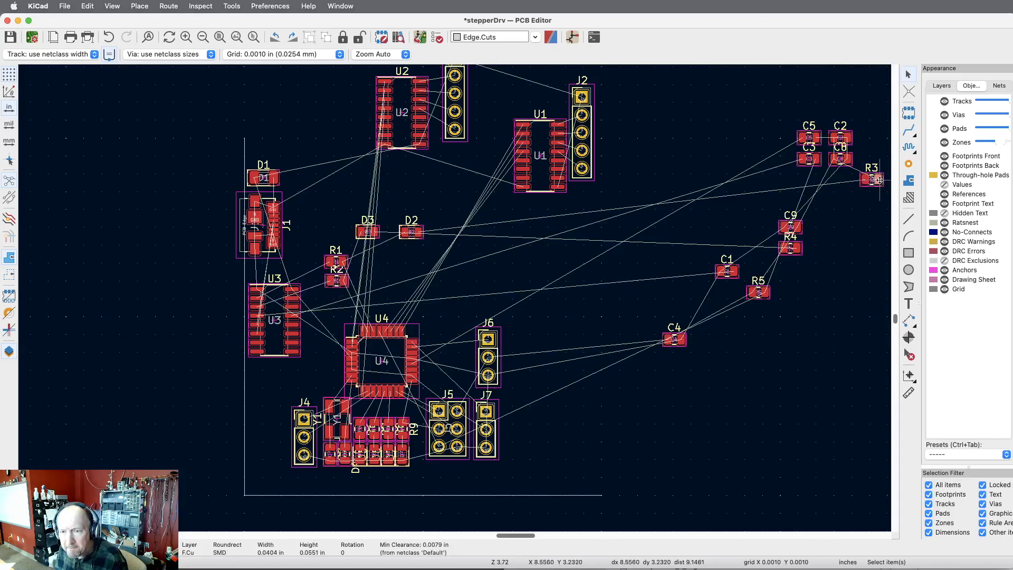
{"action": "left_click_drag", "start_coordinate": [878, 179], "coordinate": [386, 275]}
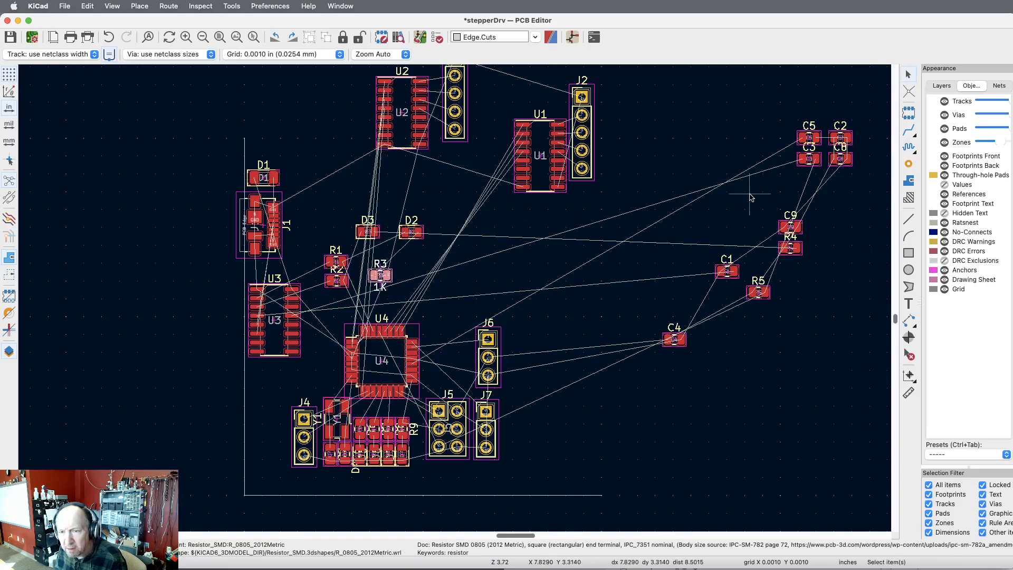
{"action": "left_click", "coordinate": [795, 251]}
{"action": "left_click_drag", "start_coordinate": [796, 250], "coordinate": [374, 253]}
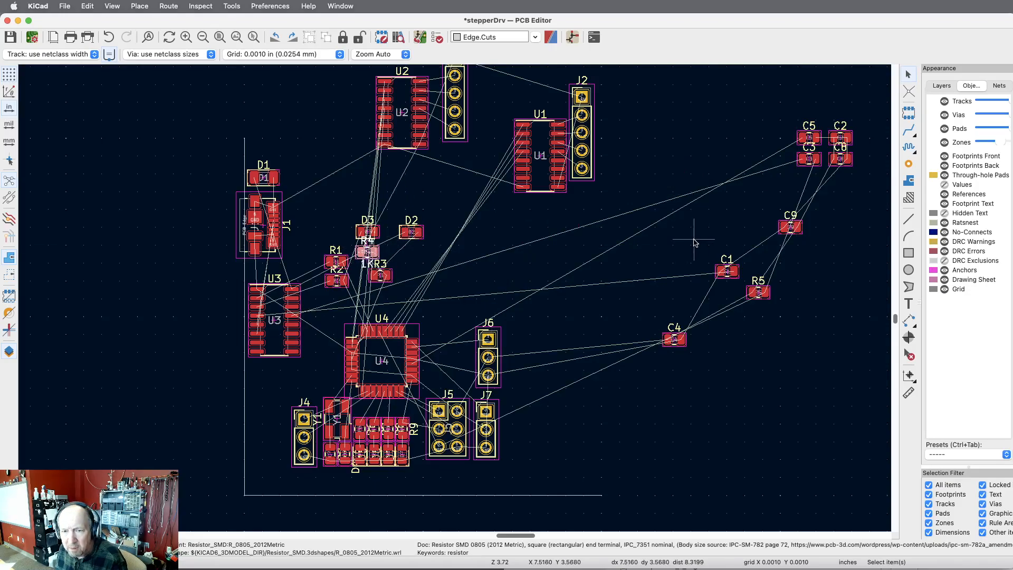
Move capacitor C1 directly below U3 near the board's left edge.
{"action": "left_click", "coordinate": [735, 271]}
{"action": "key", "text": "m"}
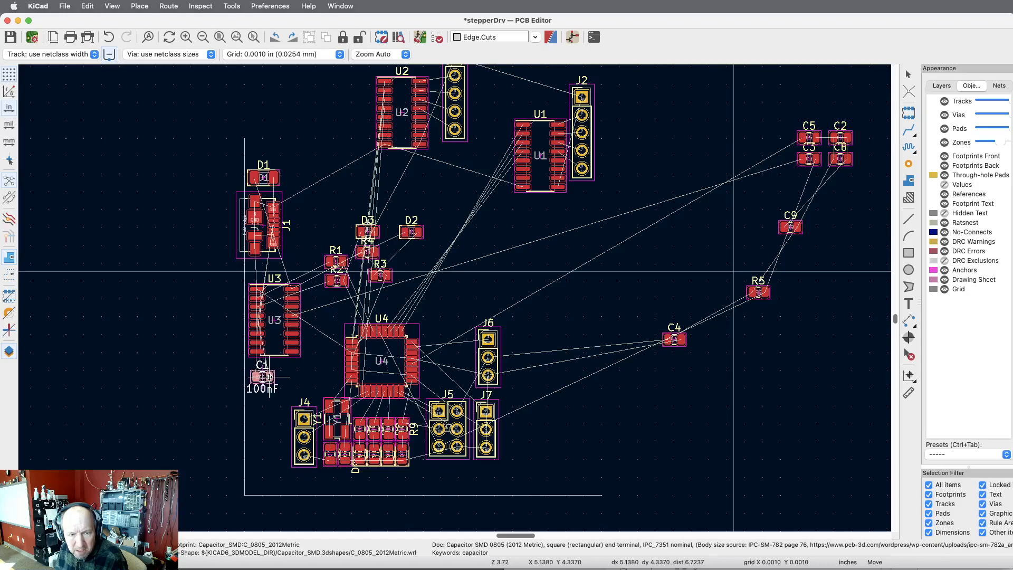
{"action": "left_click", "coordinate": [271, 372]}
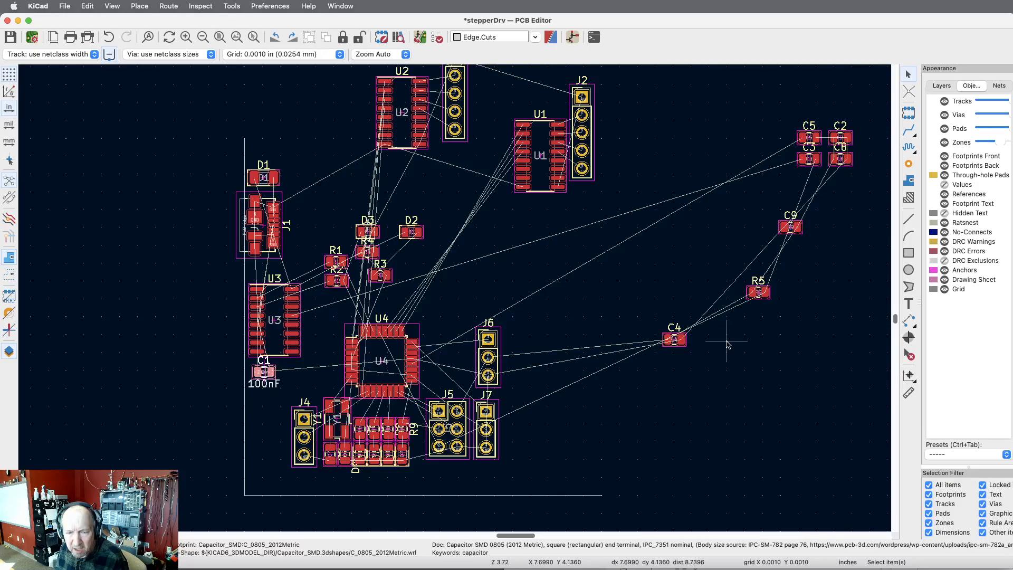
Switch to the schematic, examine how C3, R5 and capacitors C2, C4 and C5 connect around the ATmega328P, and return to the board.
{"action": "key", "text": "super+grave"}
{"action": "key", "text": "super+grave"}
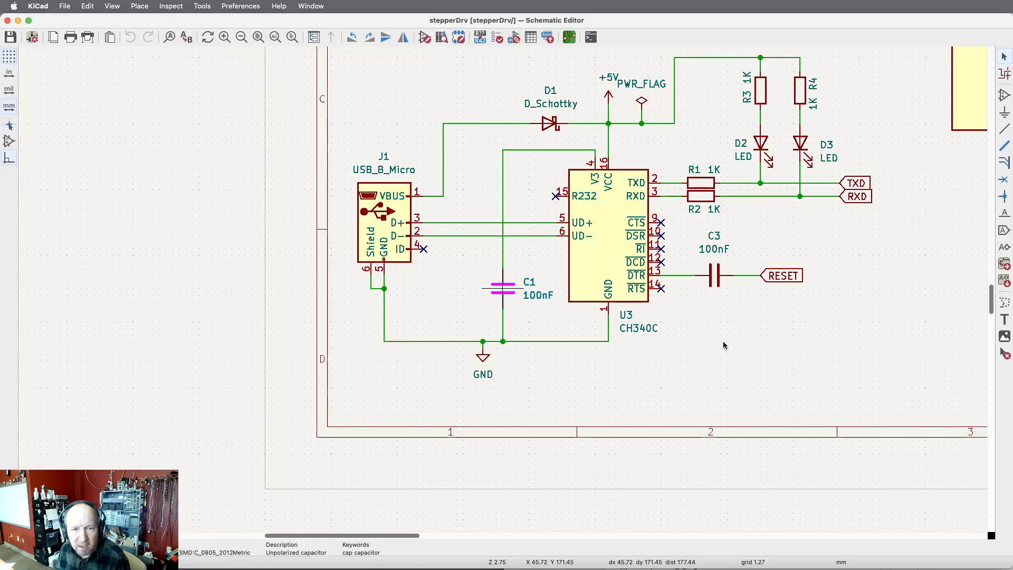
{"action": "scroll", "coordinate": [691, 341], "scroll_direction": "down", "scroll_amount": 5}
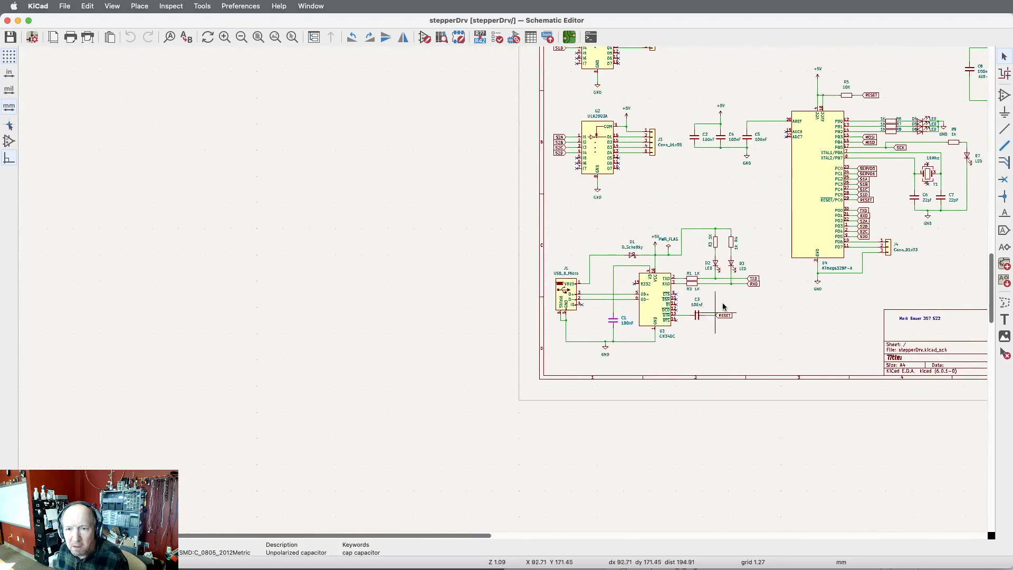
{"action": "scroll", "coordinate": [904, 82], "scroll_direction": "up", "scroll_amount": 7}
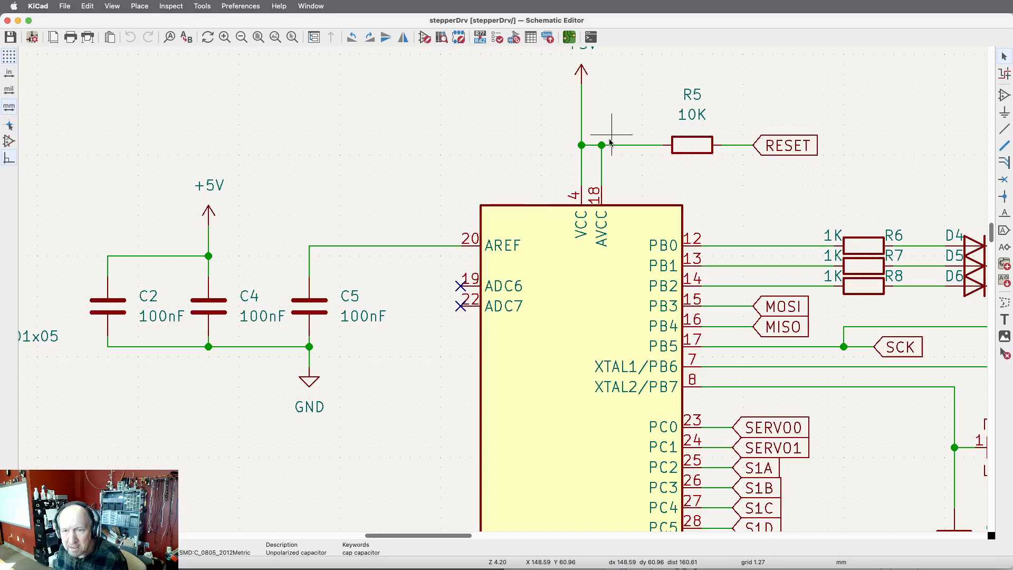
{"action": "scroll", "coordinate": [482, 165], "scroll_direction": "down", "scroll_amount": 5}
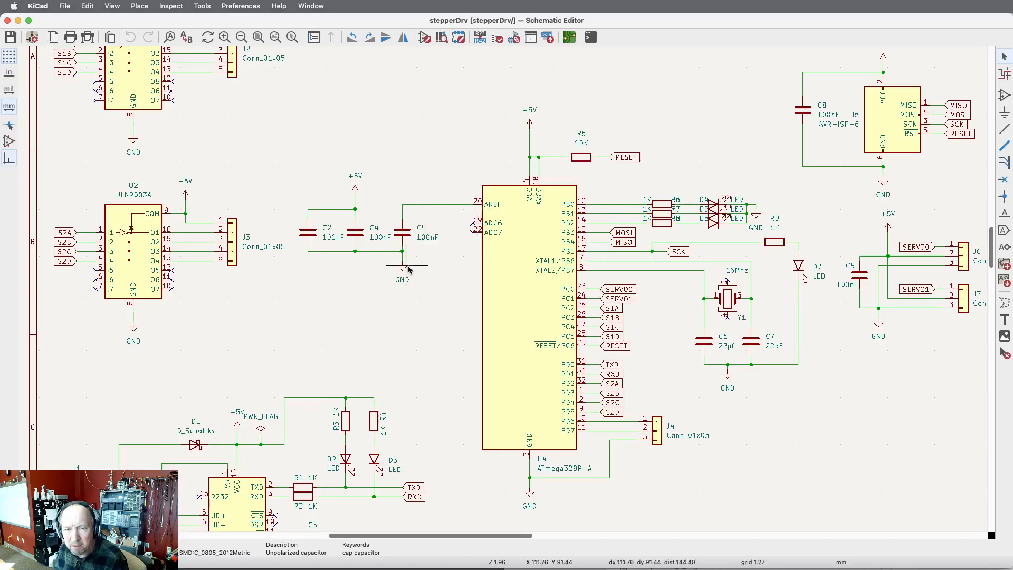
{"action": "key", "text": "super+grave"}
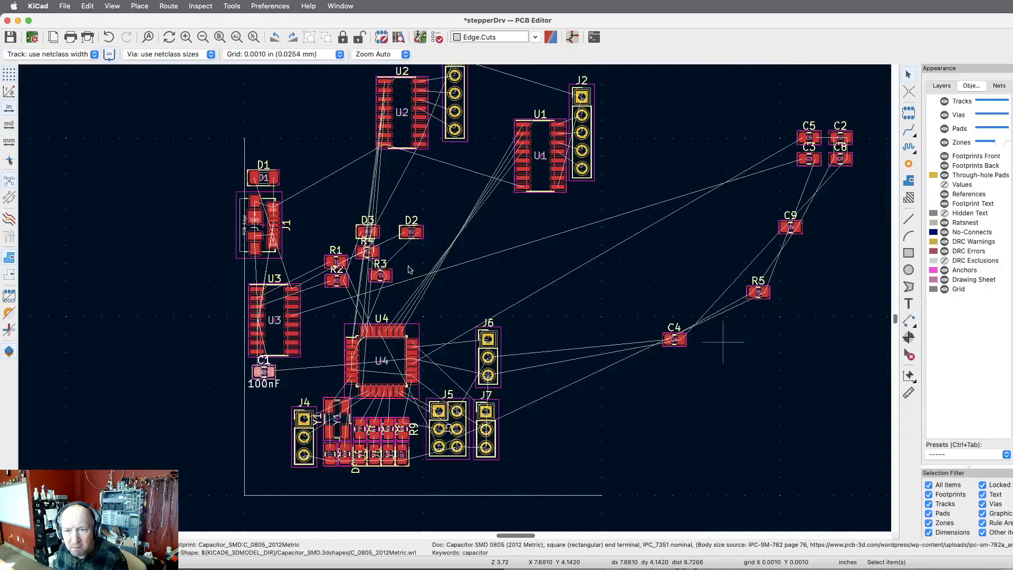
{"action": "key", "text": "super+grave"}
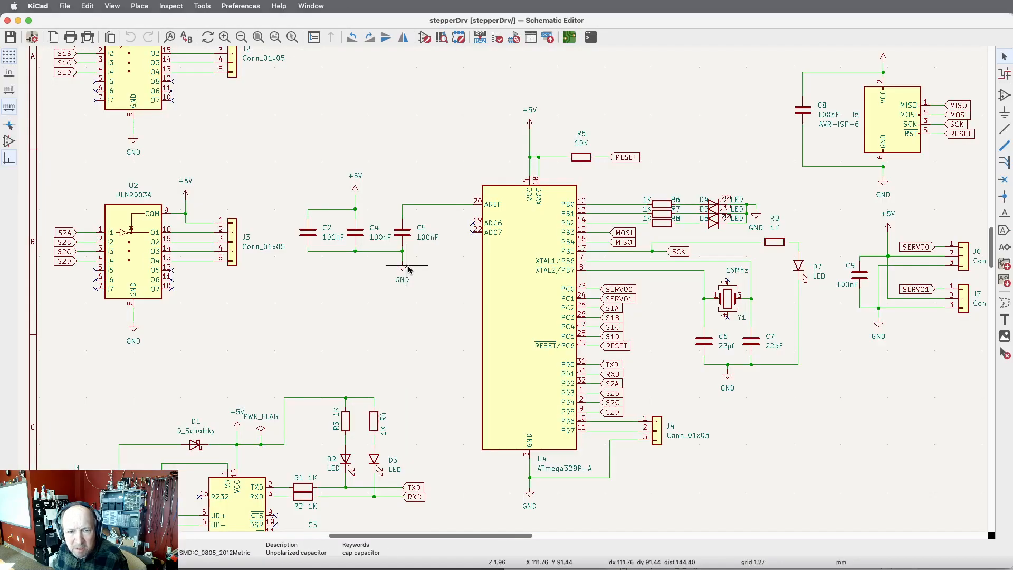
{"action": "key", "text": "super+grave"}
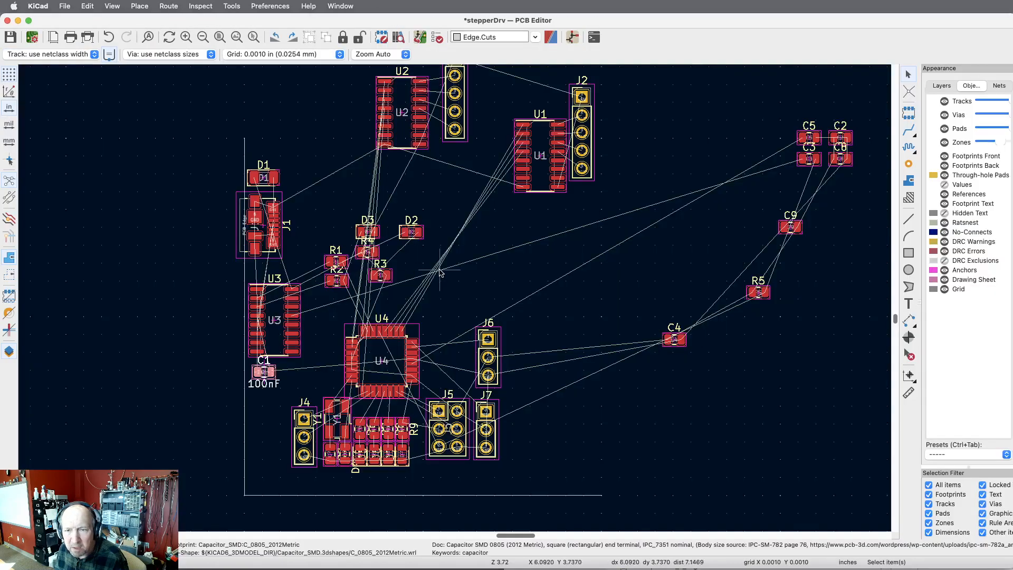
Rotate capacitor C5 to vertical and place it against the right side of U4, beside pins 20 and 21.
{"action": "left_click", "coordinate": [816, 137]}
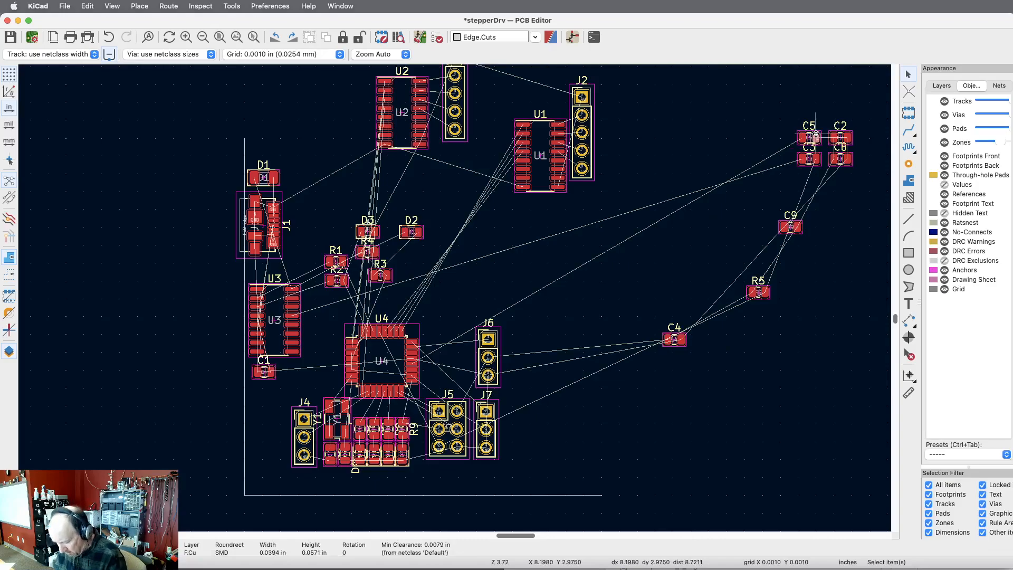
{"action": "key", "text": "m"}
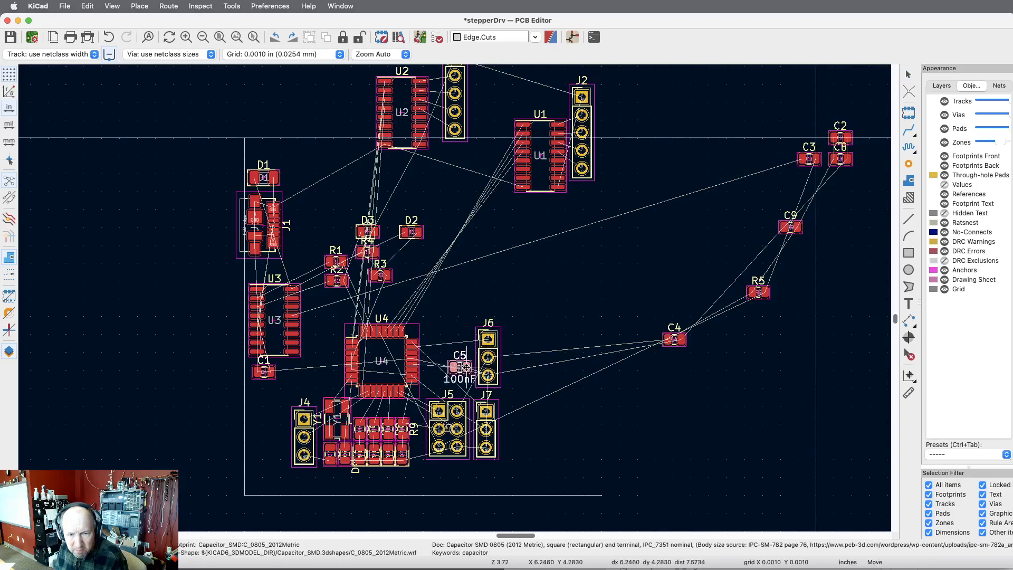
{"action": "key", "text": "r"}
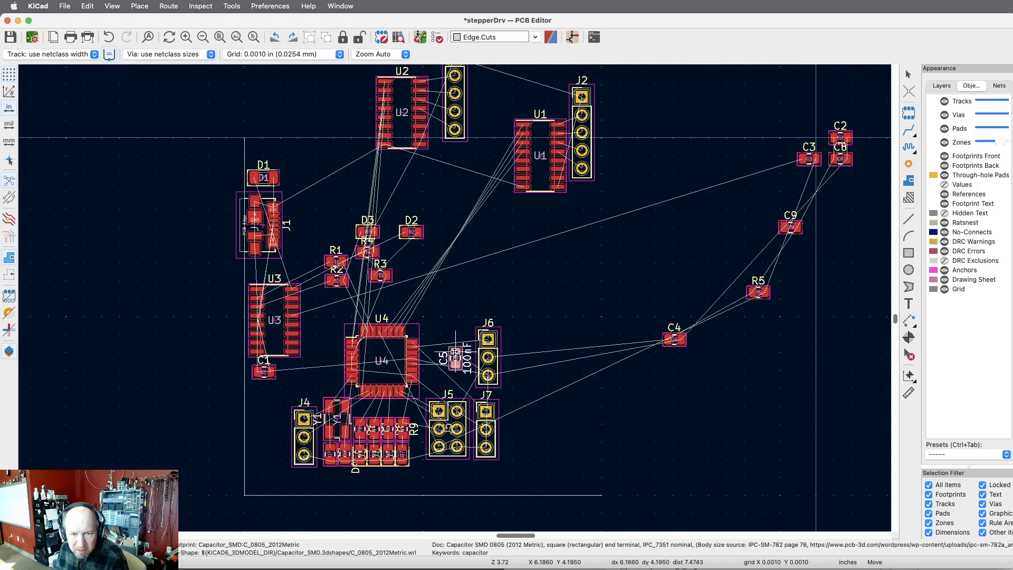
{"action": "scroll", "coordinate": [437, 354], "scroll_direction": "up", "scroll_amount": 6}
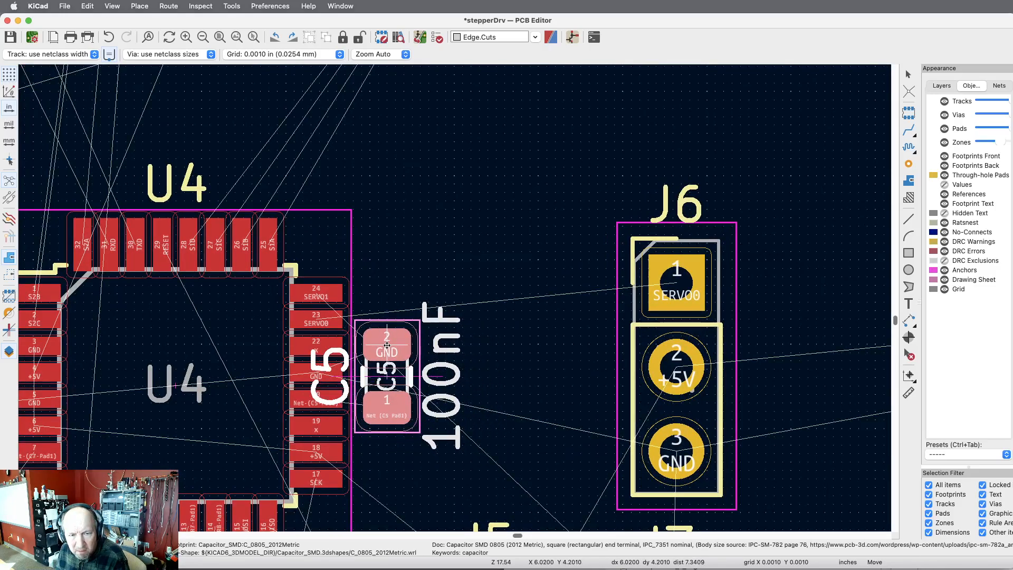
{"action": "left_click", "coordinate": [388, 346]}
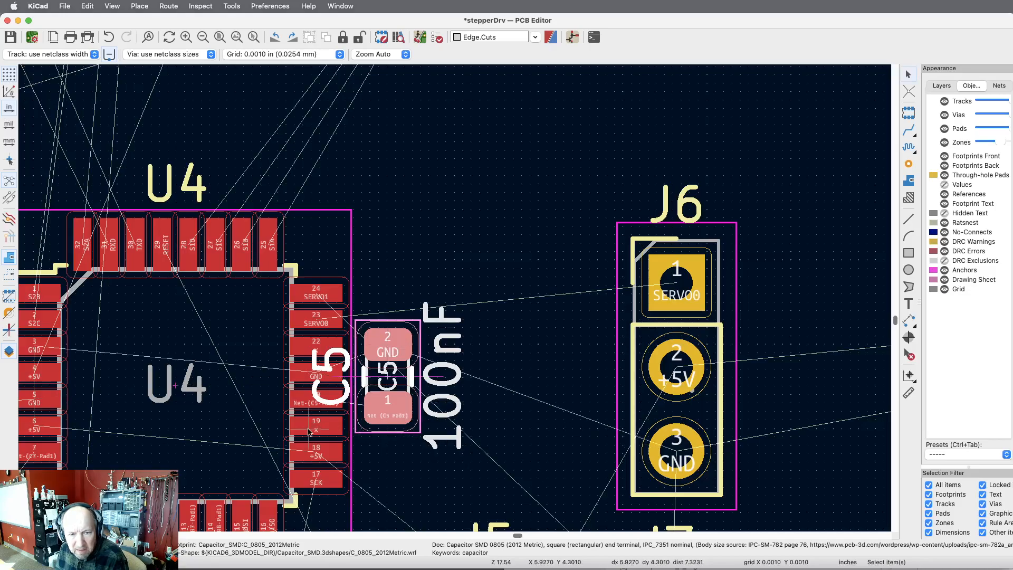
{"action": "left_click", "coordinate": [210, 452]}
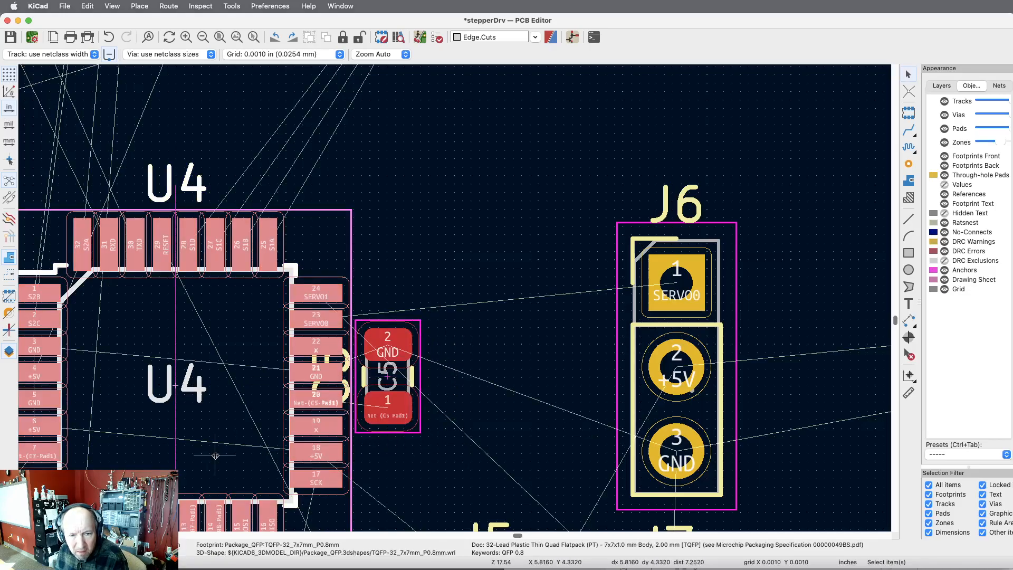
{"action": "left_click", "coordinate": [486, 258]}
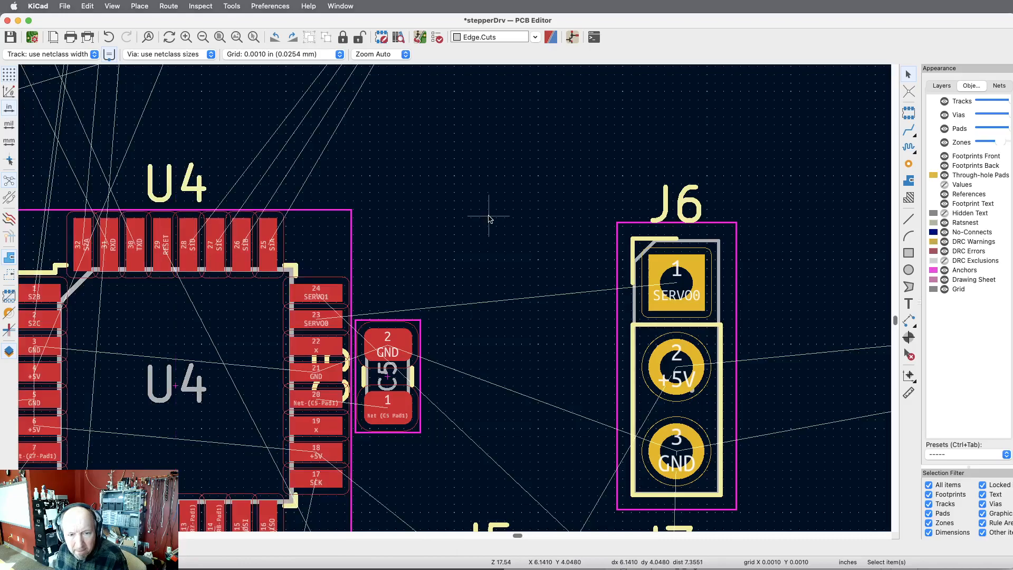
Check capacitor C5's pads against U4, switch to the schematic to examine how C9 connects to J6 and J7, and return to the board.
{"action": "scroll", "coordinate": [326, 396], "scroll_direction": "up", "scroll_amount": 5}
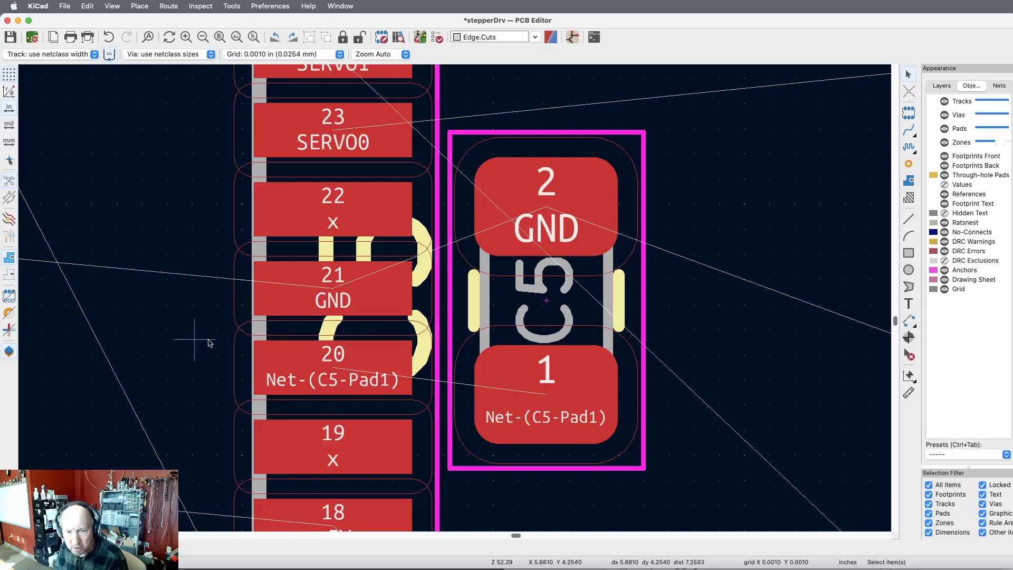
{"action": "scroll", "coordinate": [264, 327], "scroll_direction": "down", "scroll_amount": 4}
{"action": "scroll", "coordinate": [482, 346], "scroll_direction": "down", "scroll_amount": 5}
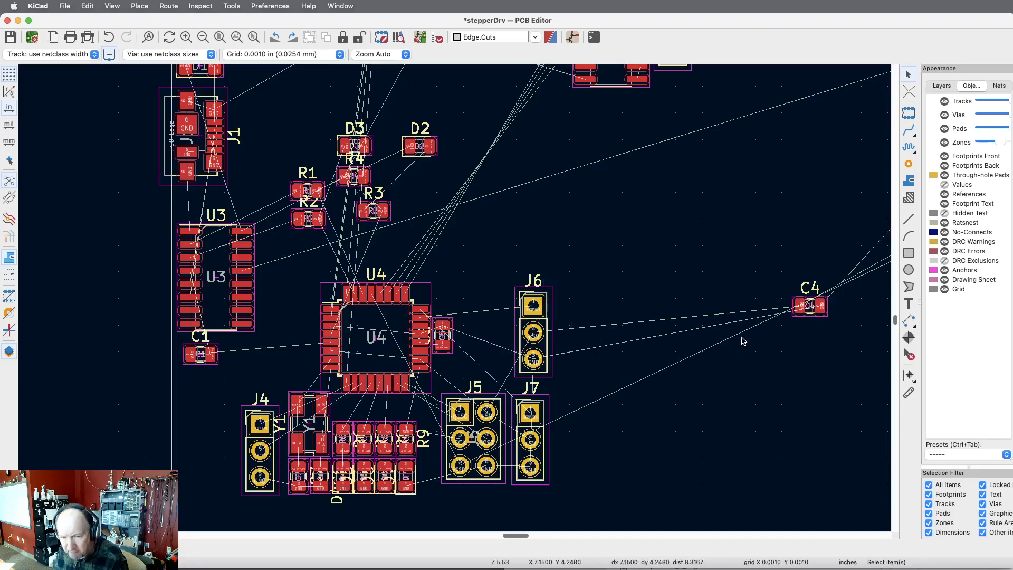
{"action": "key", "text": "super+grave"}
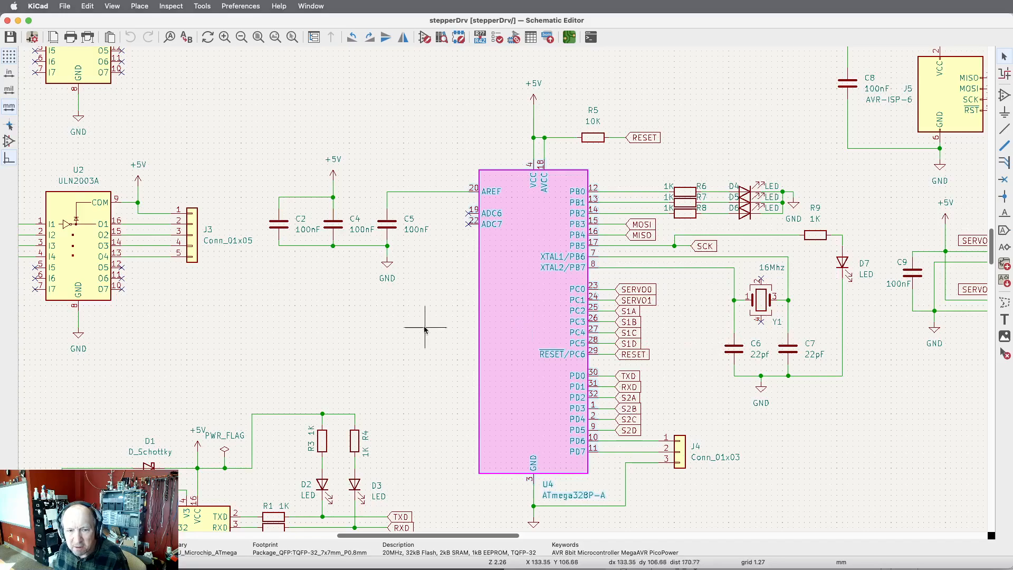
{"action": "scroll", "coordinate": [310, 201], "scroll_direction": "down", "scroll_amount": 5}
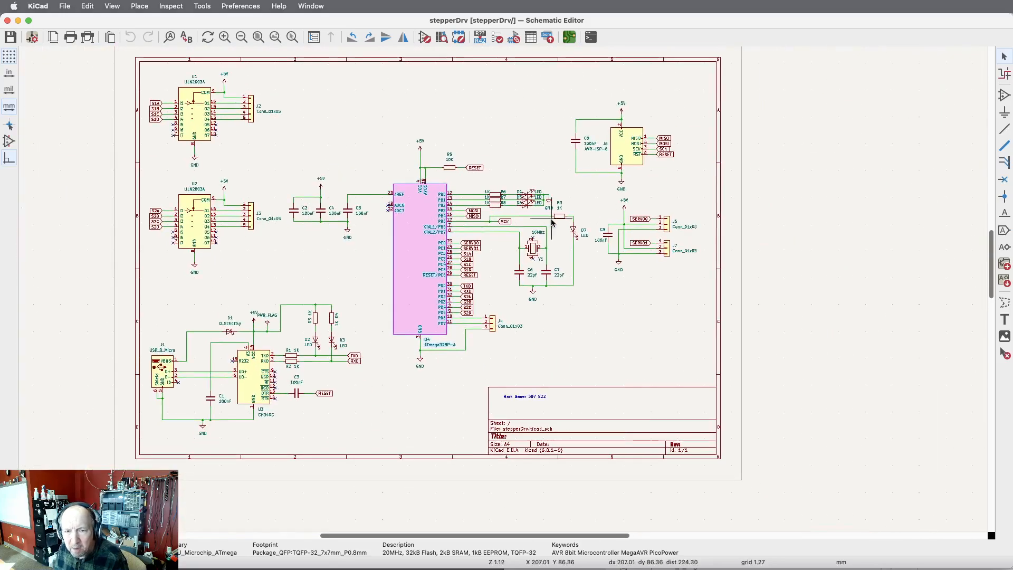
{"action": "scroll", "coordinate": [607, 236], "scroll_direction": "up", "scroll_amount": 10}
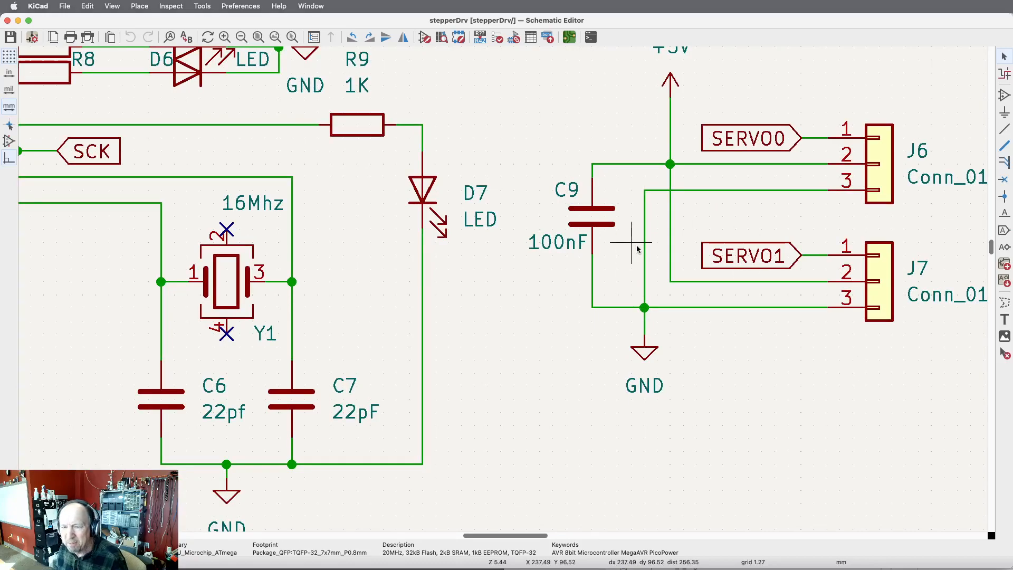
{"action": "key", "text": "super+grave"}
{"action": "key", "text": "super+grave"}
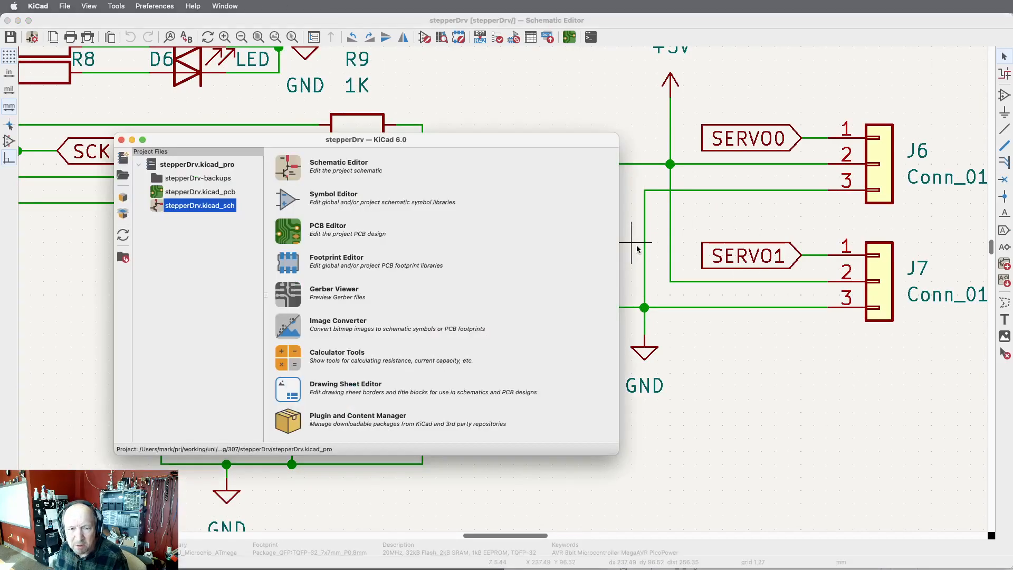
{"action": "scroll", "coordinate": [528, 269], "scroll_direction": "down", "scroll_amount": 4}
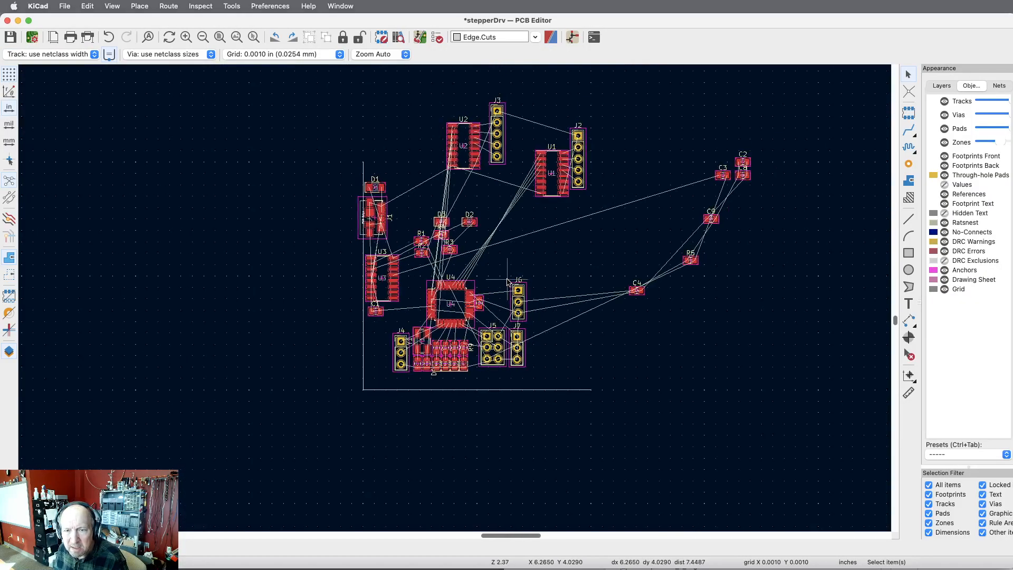
Rotate capacitor C9 to vertical and place it just left of connector J6, beside its +5V and GND pins.
{"action": "scroll", "coordinate": [624, 215], "scroll_direction": "up", "scroll_amount": 4}
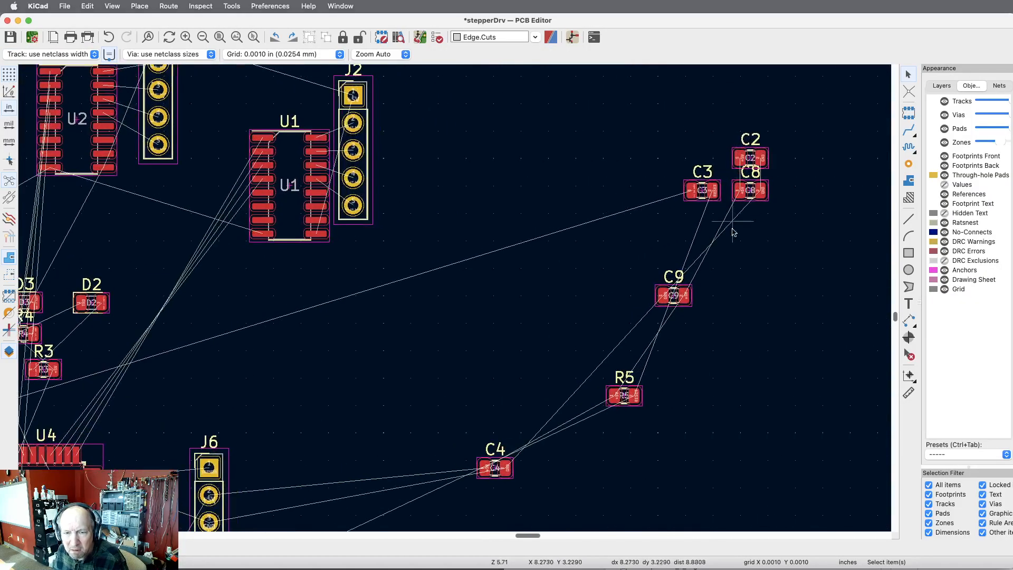
{"action": "left_click", "coordinate": [683, 301]}
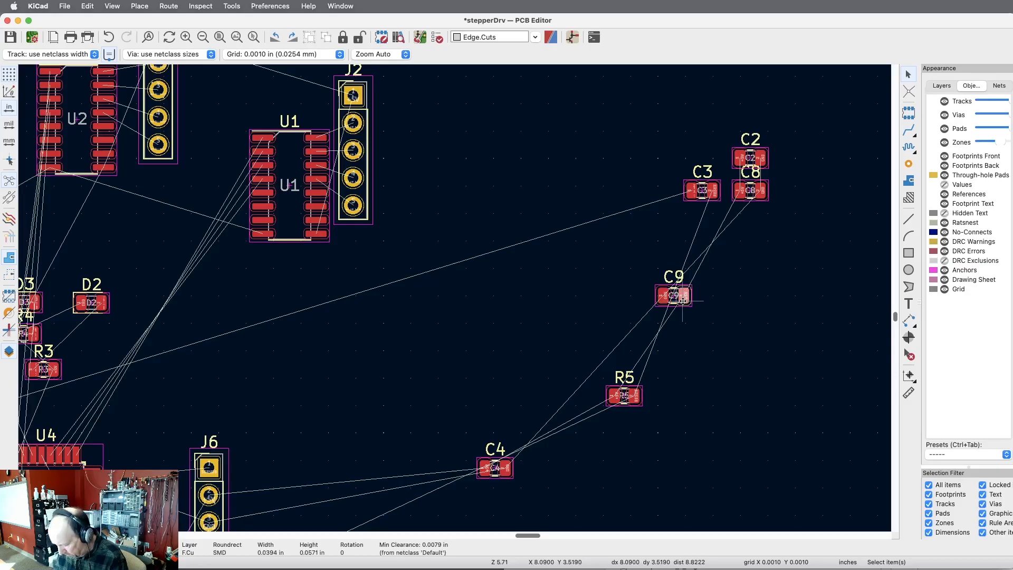
{"action": "key", "text": "m"}
{"action": "scroll", "coordinate": [739, 265], "scroll_direction": "down", "scroll_amount": 4}
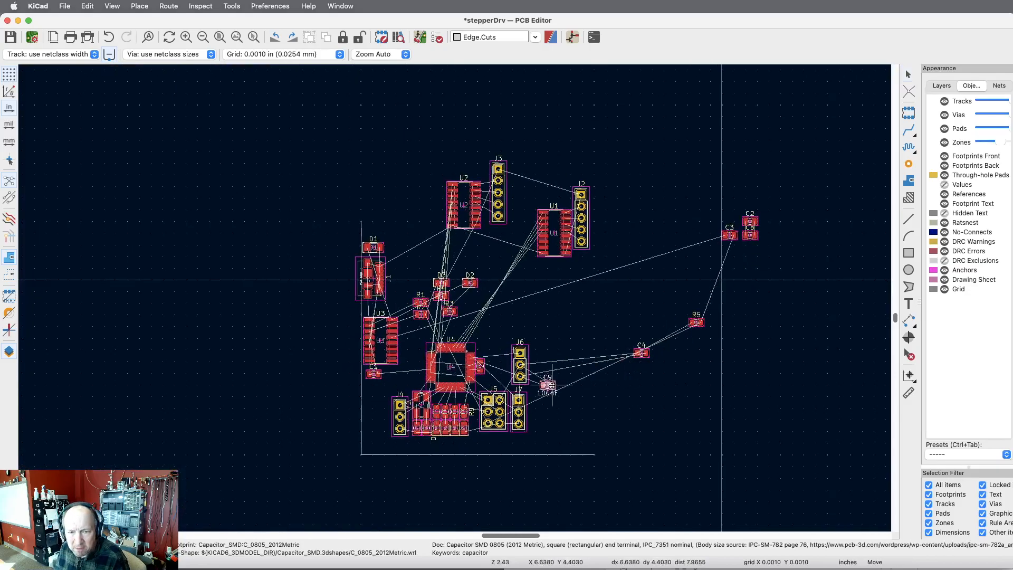
{"action": "scroll", "coordinate": [549, 385], "scroll_direction": "up", "scroll_amount": 7}
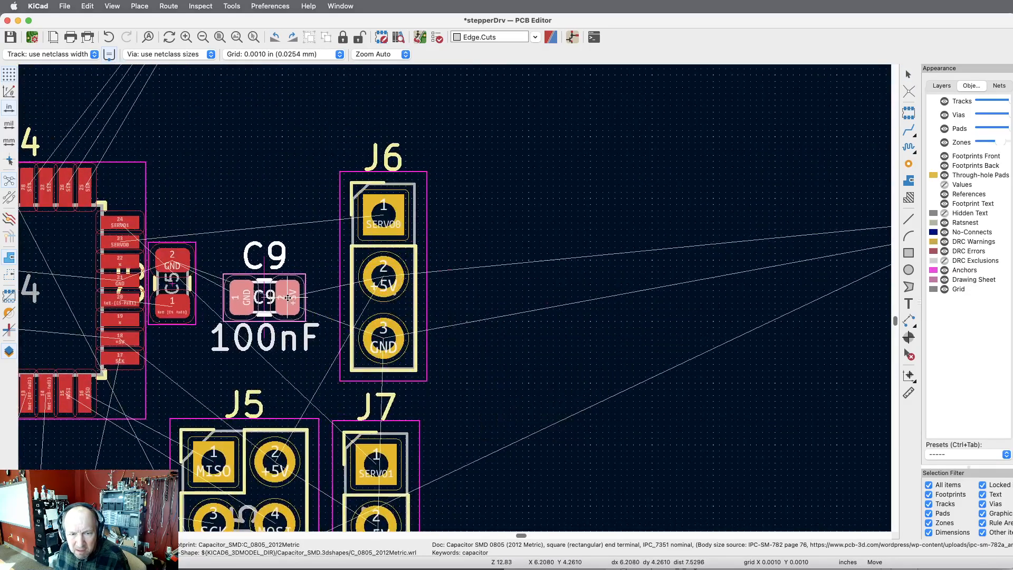
{"action": "key", "text": "r"}
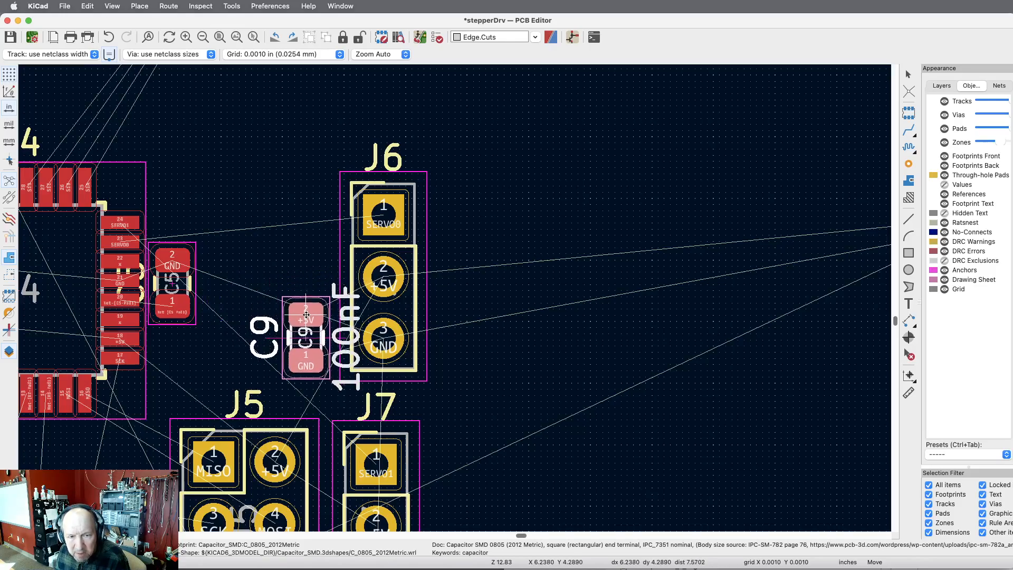
{"action": "left_click", "coordinate": [306, 315]}
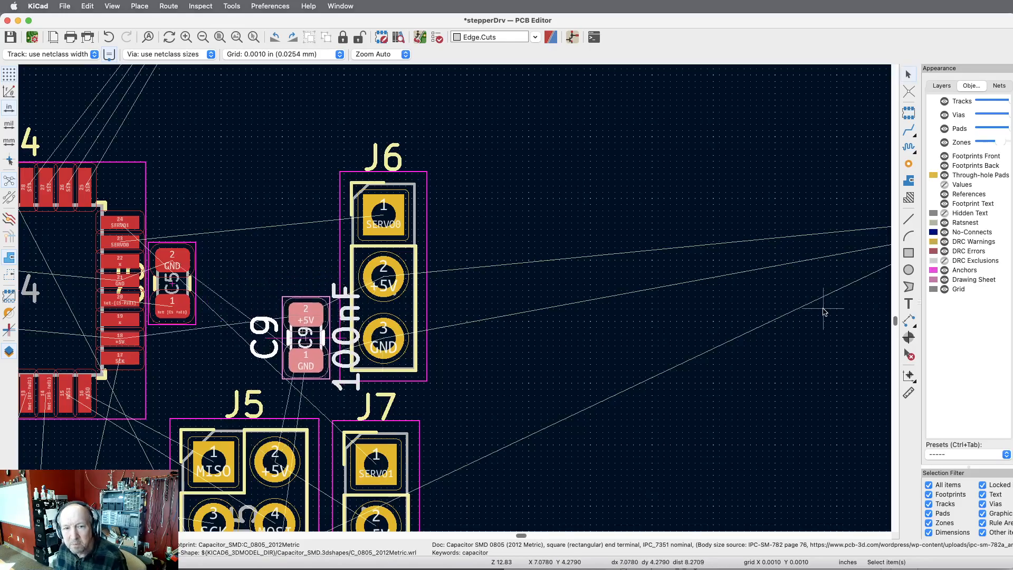
Move resistor R5 directly below connector J5, under its RESET pin.
{"action": "scroll", "coordinate": [821, 311], "scroll_direction": "down", "scroll_amount": 2}
{"action": "scroll", "coordinate": [351, 325], "scroll_direction": "down", "scroll_amount": 3}
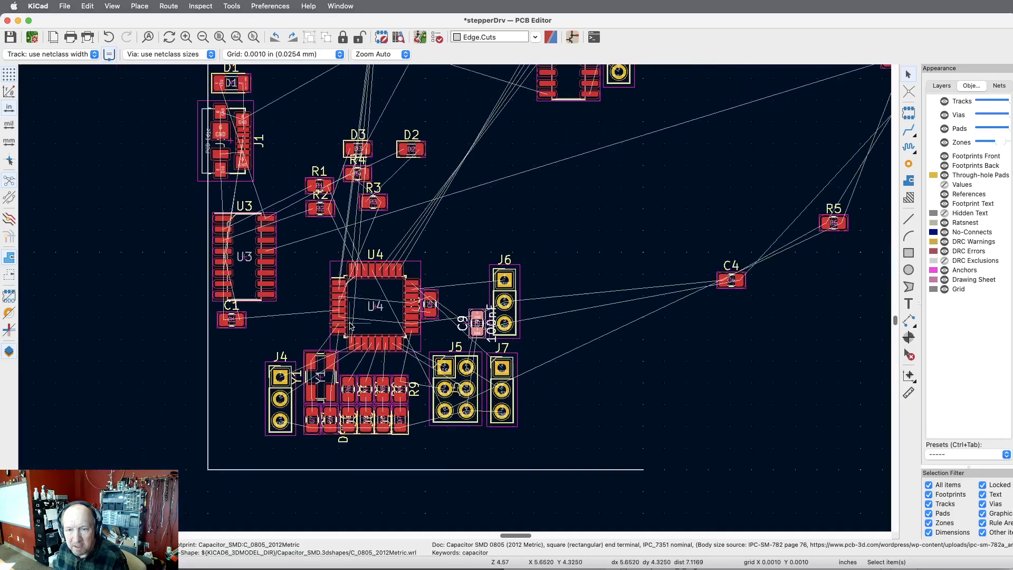
{"action": "scroll", "coordinate": [351, 326], "scroll_direction": "down", "scroll_amount": 1}
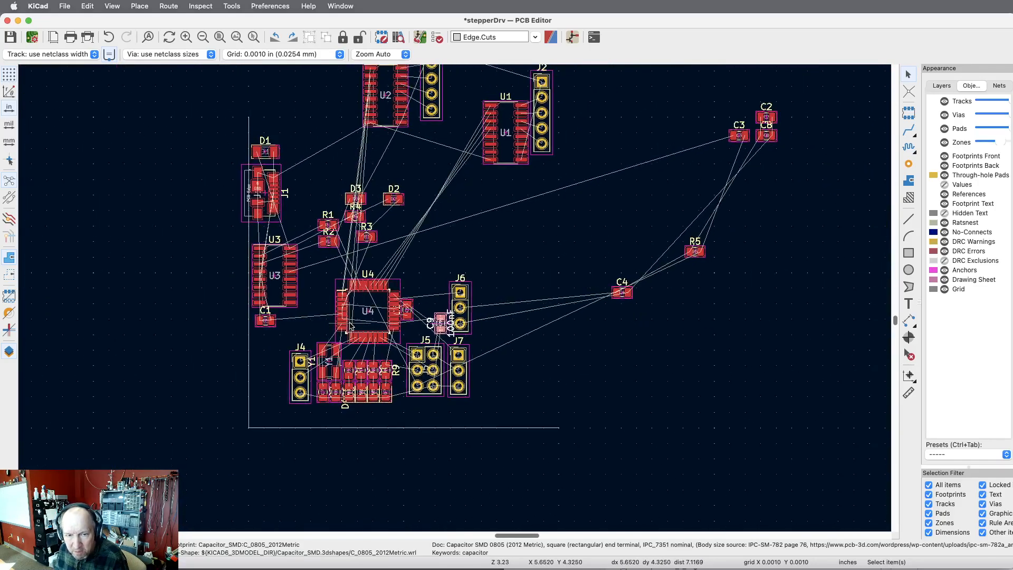
{"action": "left_click", "coordinate": [702, 256]}
{"action": "key", "text": "m"}
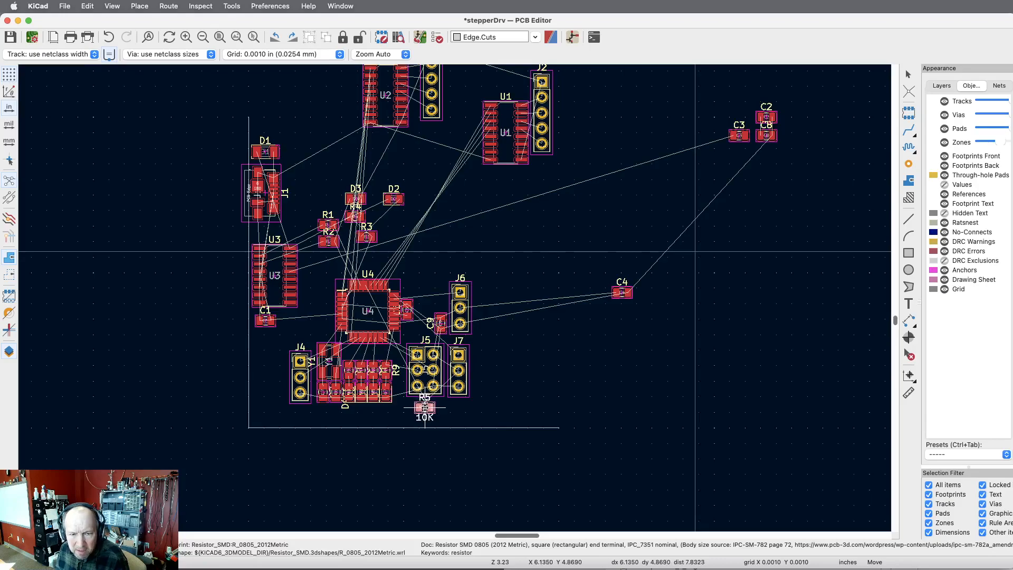
{"action": "scroll", "coordinate": [425, 407], "scroll_direction": "up", "scroll_amount": 10}
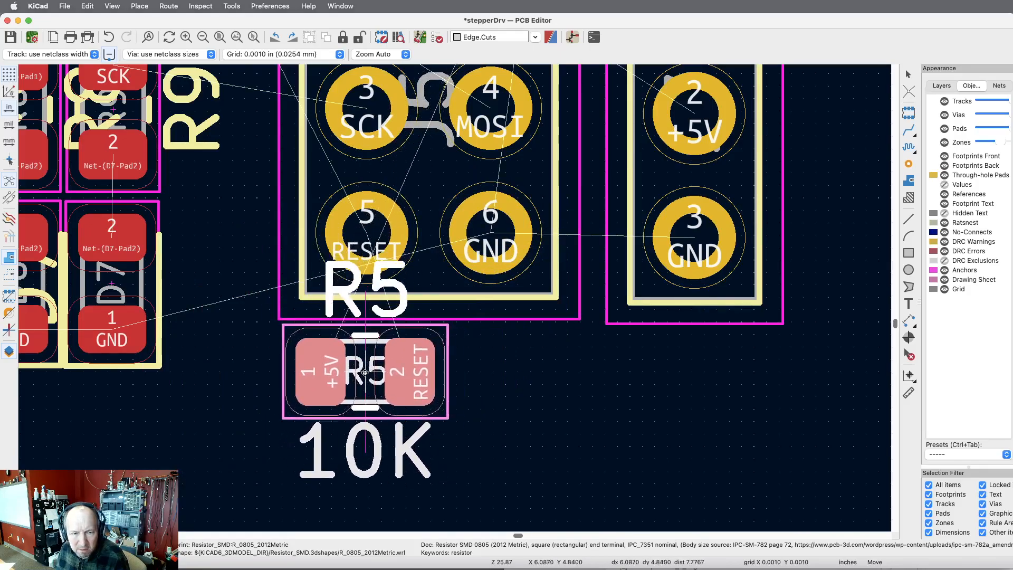
{"action": "left_click", "coordinate": [362, 373]}
{"action": "scroll", "coordinate": [506, 404], "scroll_direction": "down", "scroll_amount": 1}
{"action": "scroll", "coordinate": [506, 404], "scroll_direction": "down", "scroll_amount": 10}
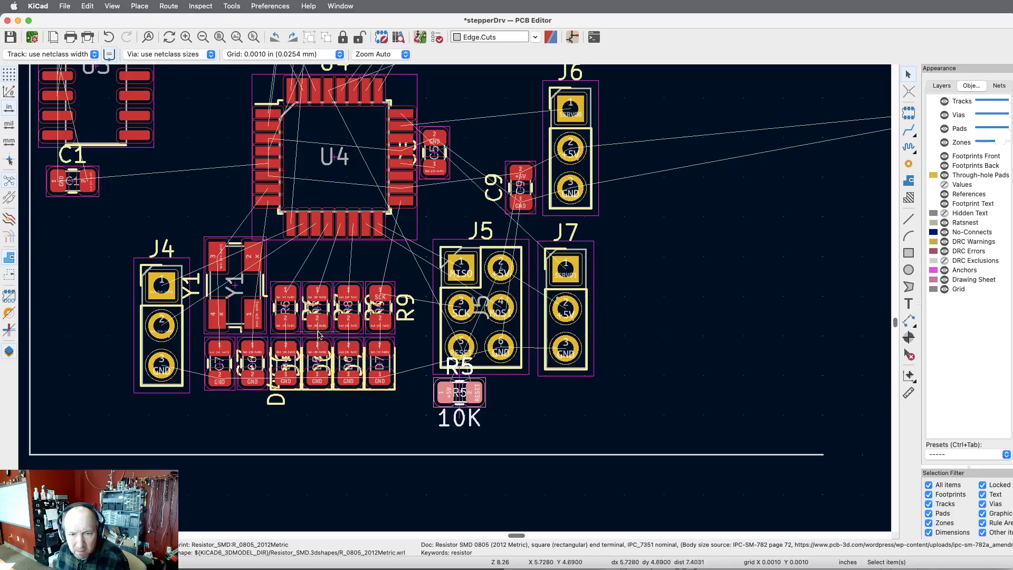
Shift connector J5 up and left until it sits beside R9, and move resistor R5 up and left directly beneath J5's RESET pin.
{"action": "left_click", "coordinate": [508, 300]}
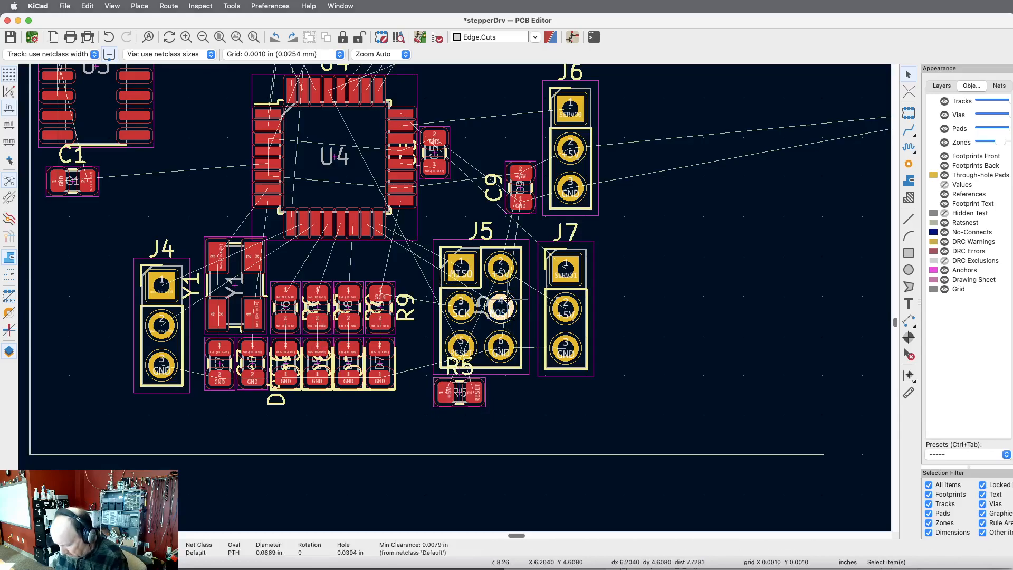
{"action": "key", "text": "m"}
{"action": "left_click", "coordinate": [490, 289]}
{"action": "left_click", "coordinate": [476, 393]}
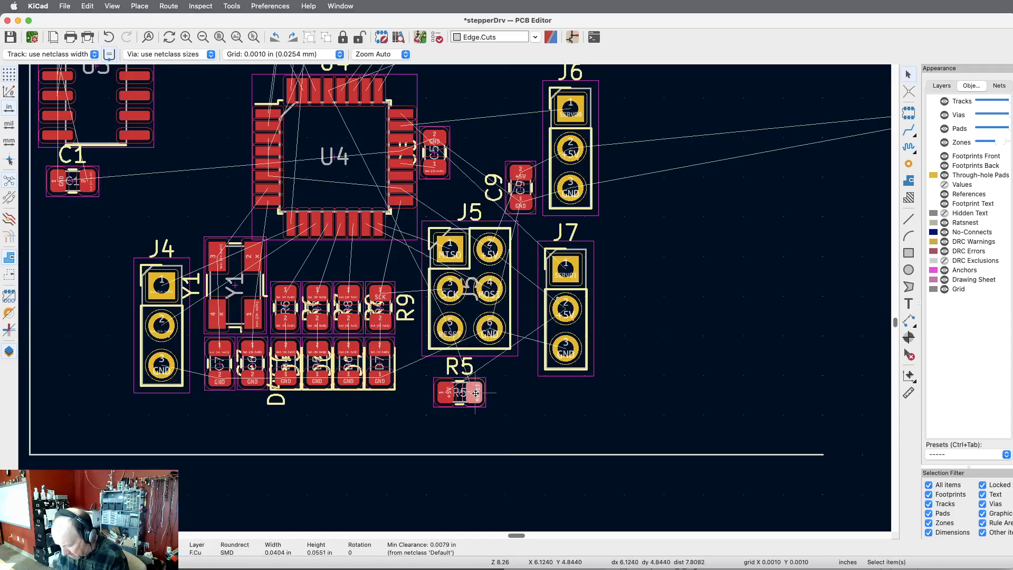
{"action": "key", "text": "m"}
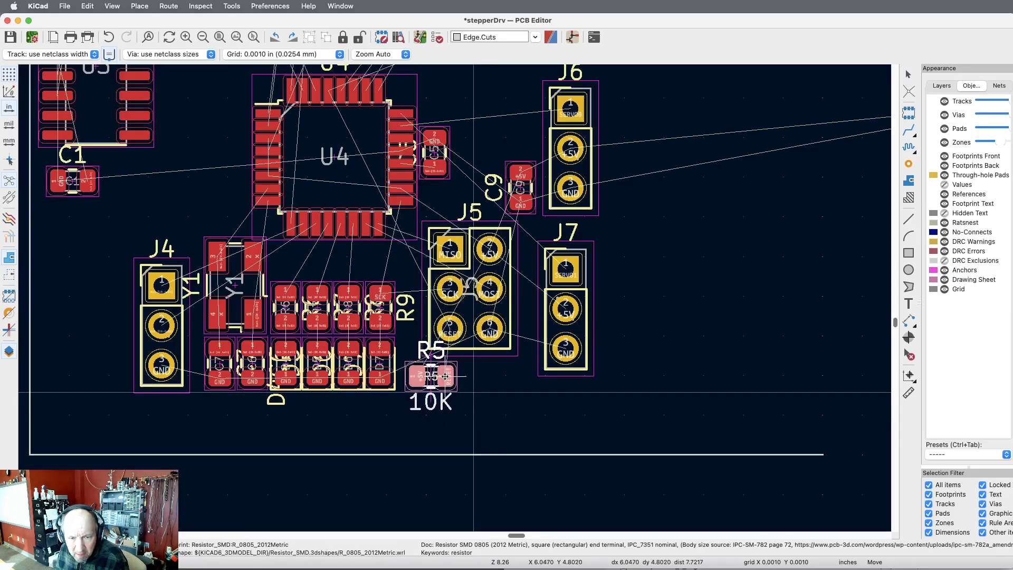
{"action": "left_click", "coordinate": [443, 376]}
{"action": "left_click", "coordinate": [488, 341]}
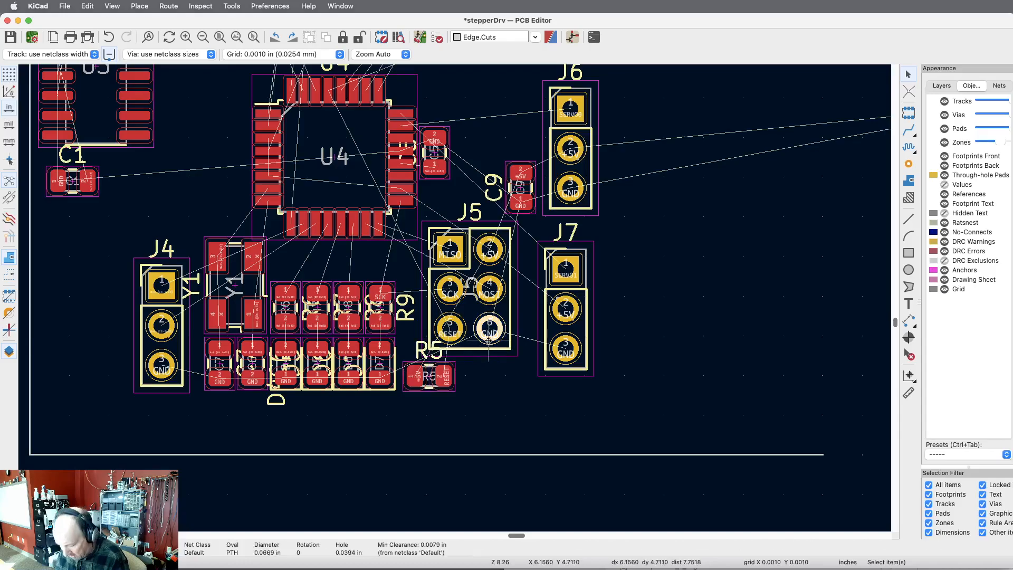
{"action": "key", "text": "m"}
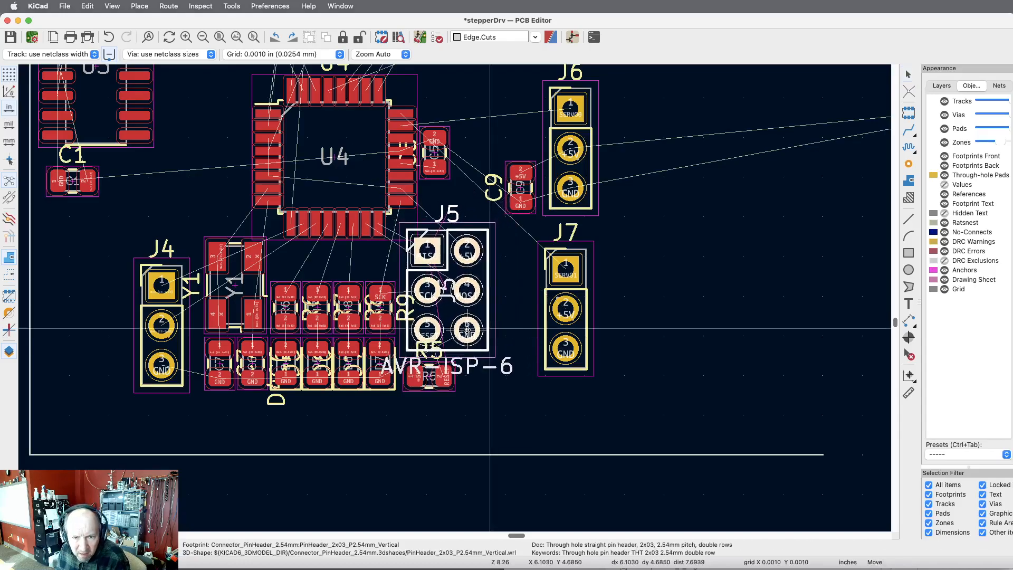
{"action": "left_click", "coordinate": [469, 330]}
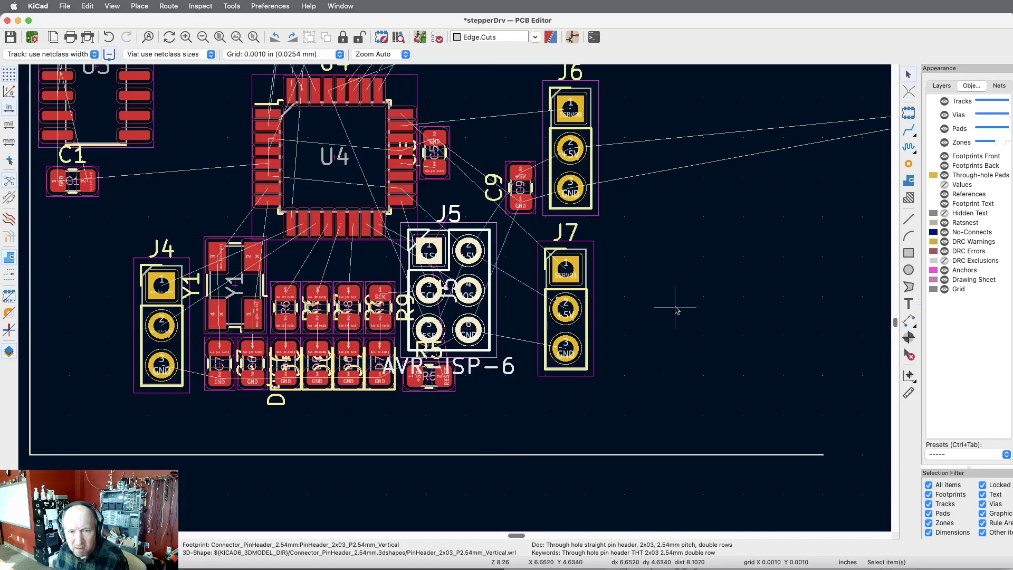
Move U4 together with capacitor C5 slightly up and to the left, clear of J5 and centred above resistor R7.
{"action": "scroll", "coordinate": [676, 324], "scroll_direction": "down", "scroll_amount": 1}
{"action": "scroll", "coordinate": [724, 363], "scroll_direction": "down", "scroll_amount": 2}
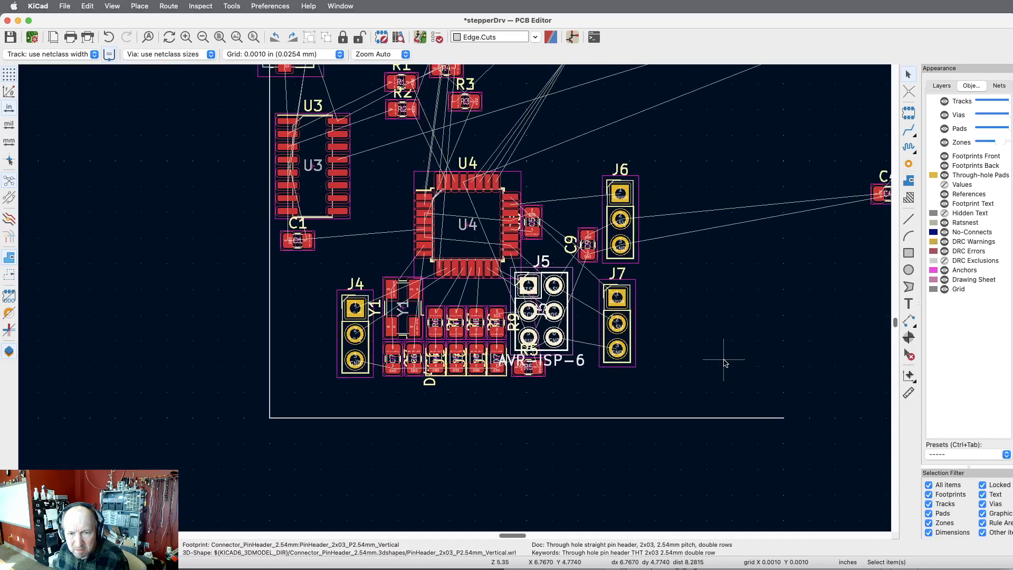
{"action": "left_click", "coordinate": [511, 231]}
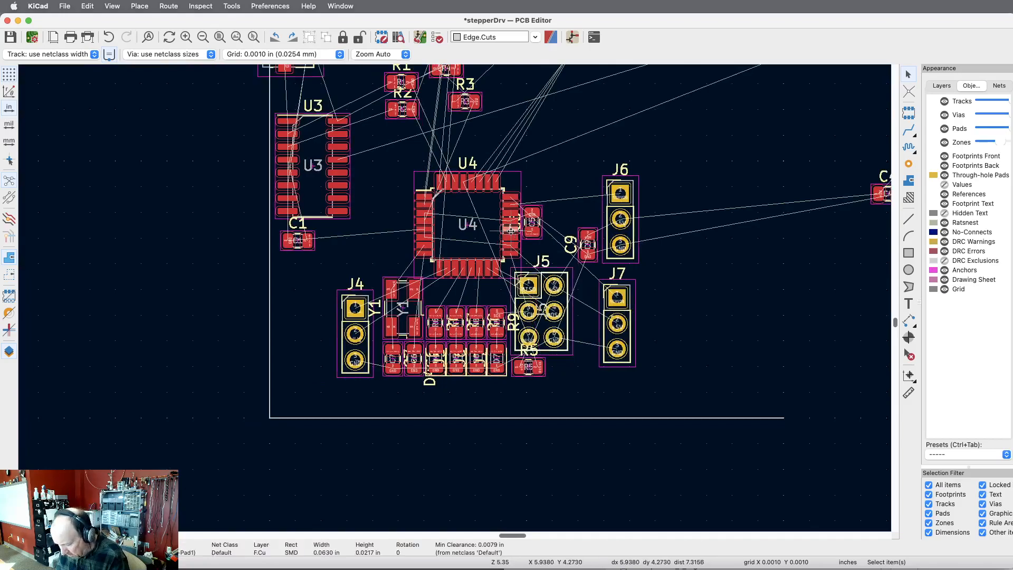
{"action": "left_click", "coordinate": [562, 244]}
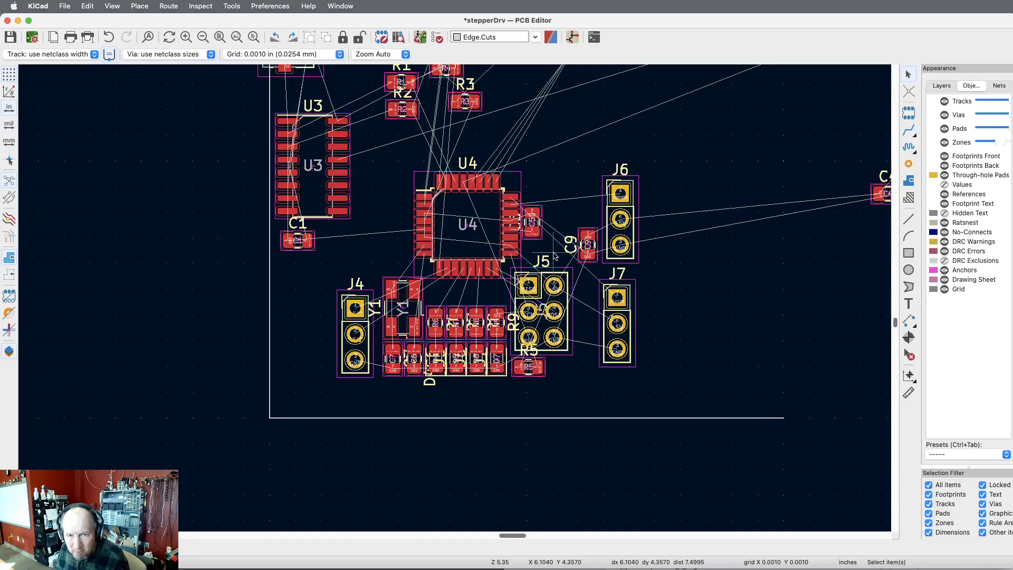
{"action": "left_click_drag", "start_coordinate": [554, 199], "coordinate": [402, 264]}
{"action": "key", "text": "m"}
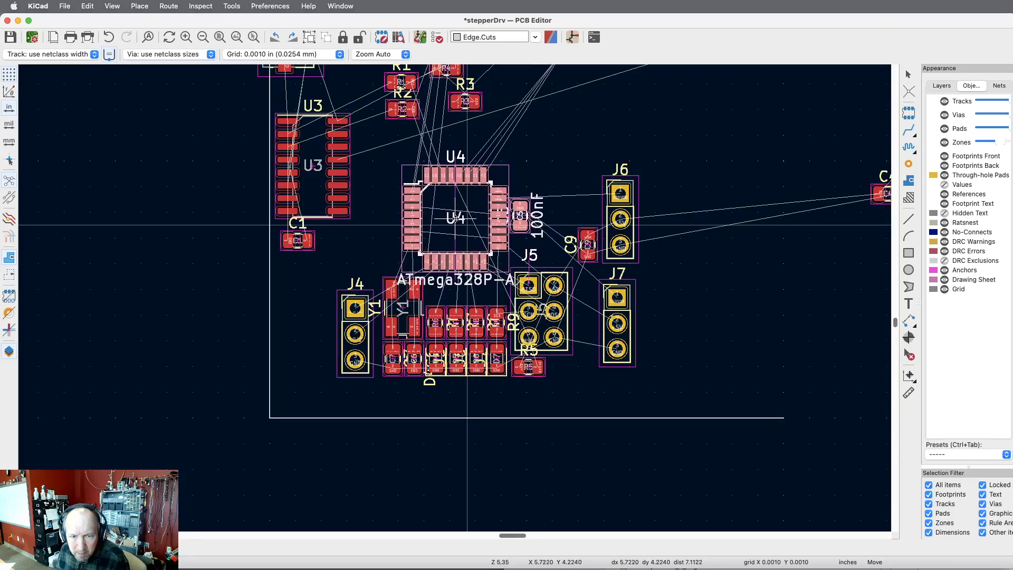
{"action": "scroll", "coordinate": [456, 218], "scroll_direction": "up", "scroll_amount": 5}
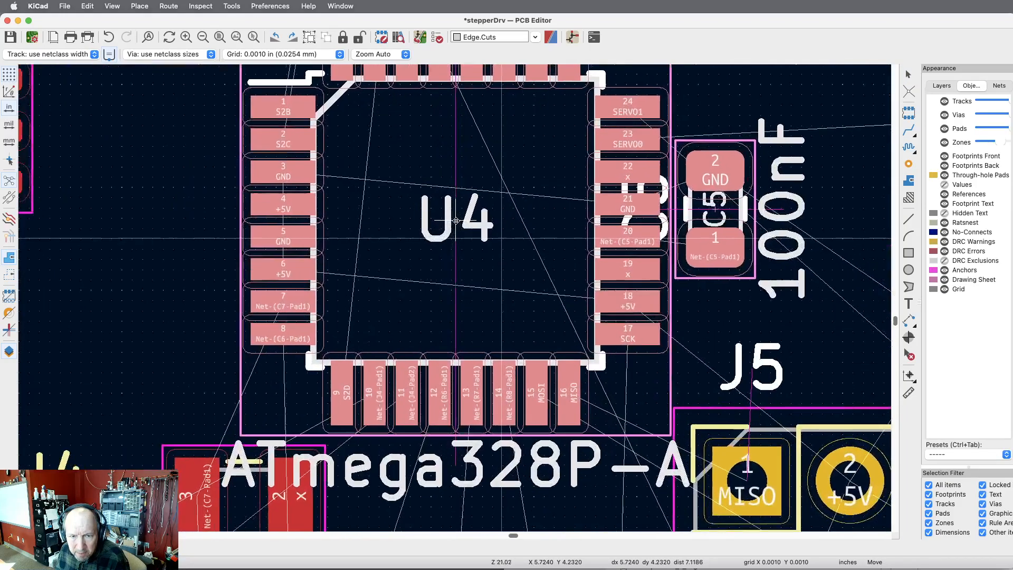
{"action": "scroll", "coordinate": [456, 221], "scroll_direction": "down", "scroll_amount": 1}
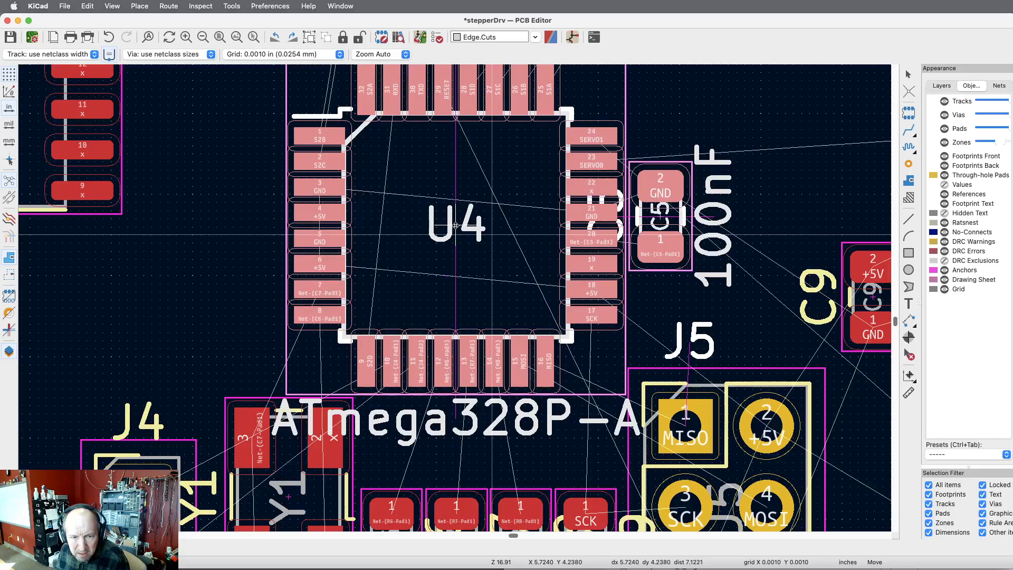
{"action": "left_click", "coordinate": [456, 225]}
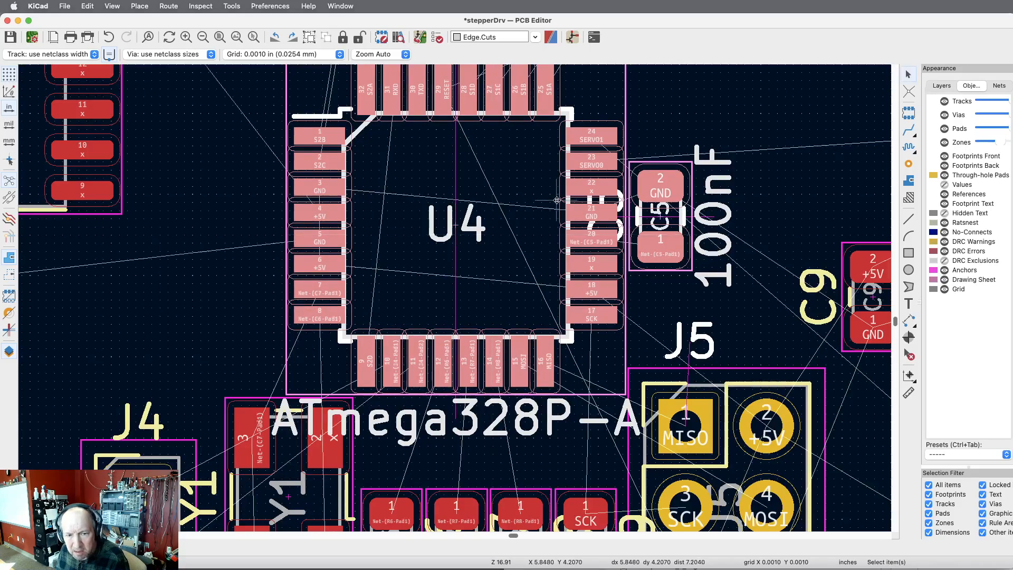
Move connector J4 right and slightly up until its outline sits close beside crystal Y1.
{"action": "scroll", "coordinate": [557, 201], "scroll_direction": "down", "scroll_amount": 5}
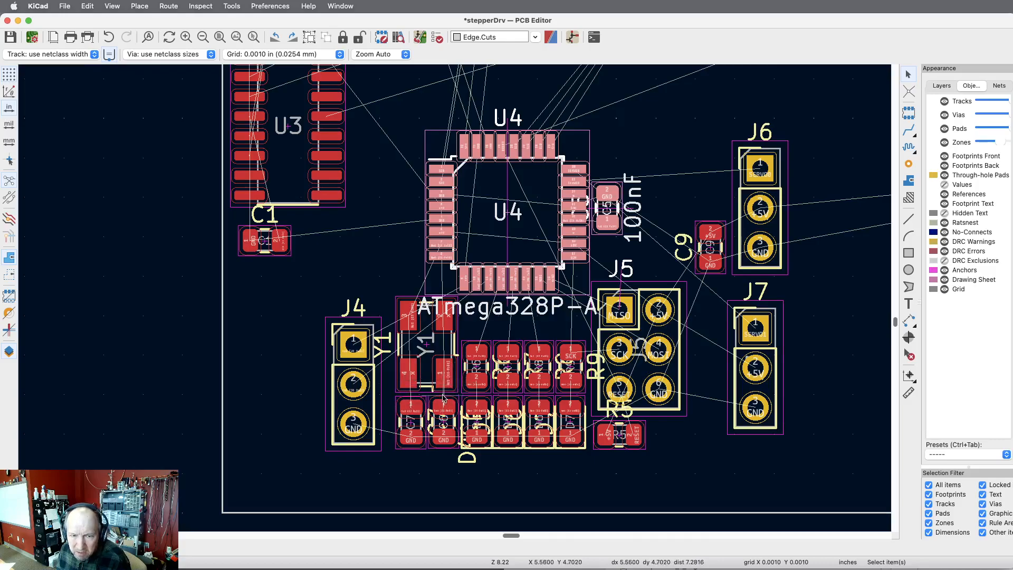
{"action": "scroll", "coordinate": [457, 362], "scroll_direction": "up", "scroll_amount": 4}
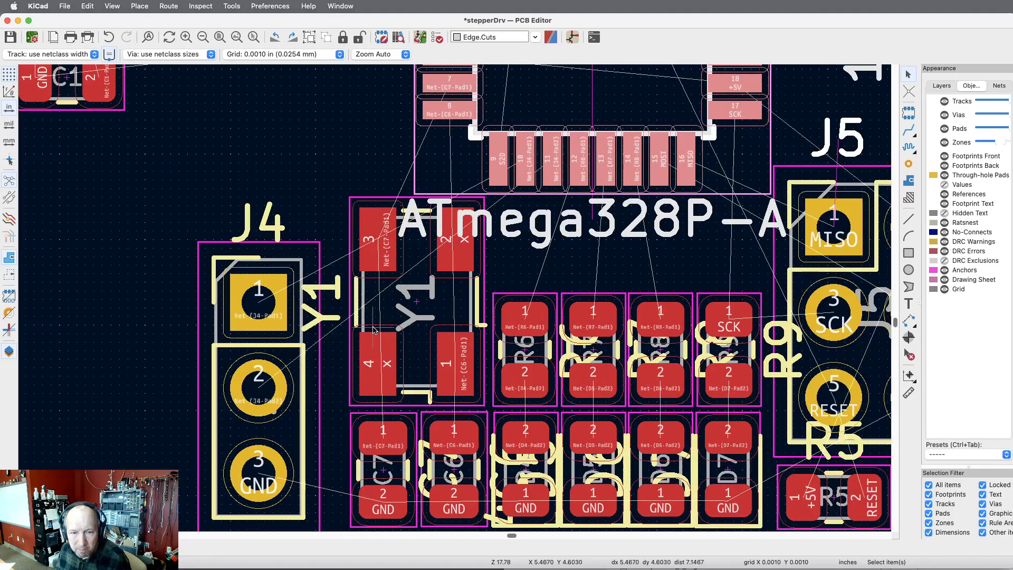
{"action": "left_click", "coordinate": [304, 262]}
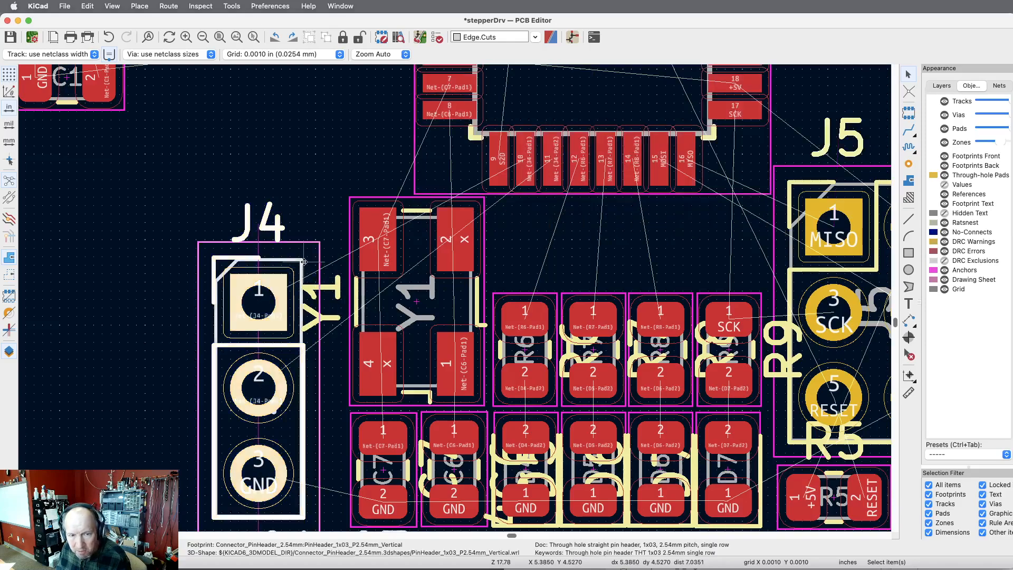
{"action": "key", "text": "m"}
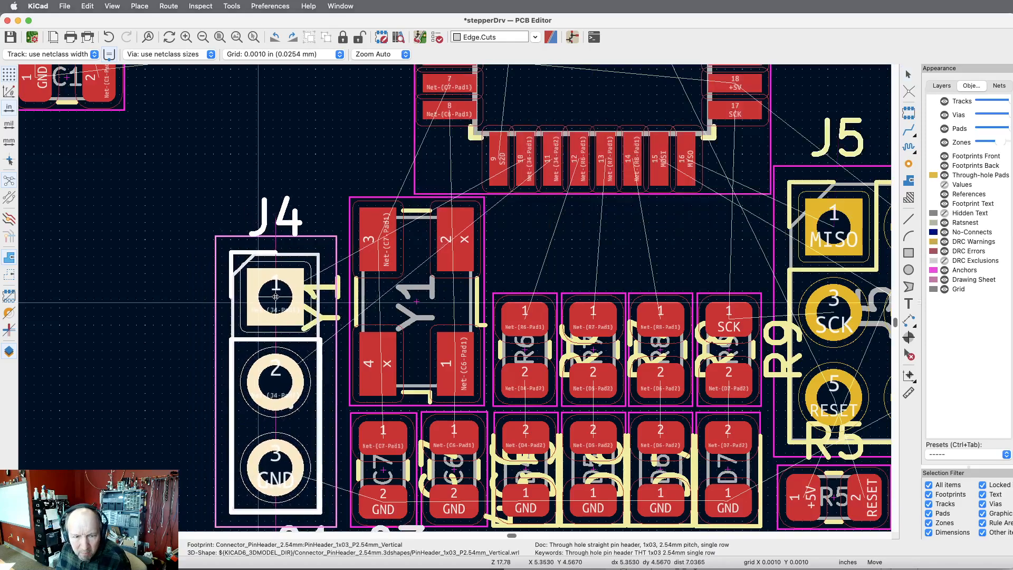
{"action": "left_click", "coordinate": [280, 297]}
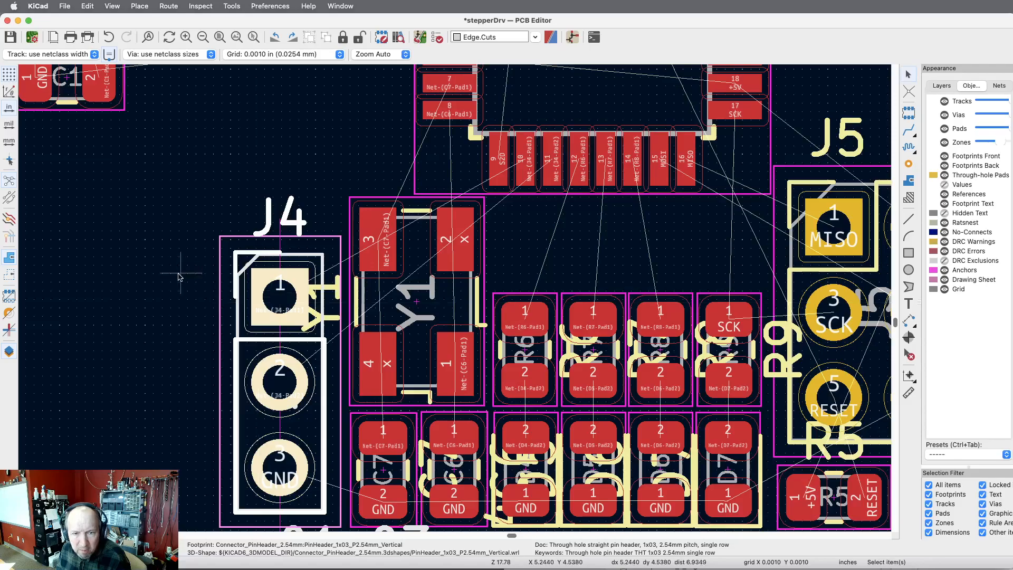
{"action": "scroll", "coordinate": [198, 178], "scroll_direction": "down", "scroll_amount": 3}
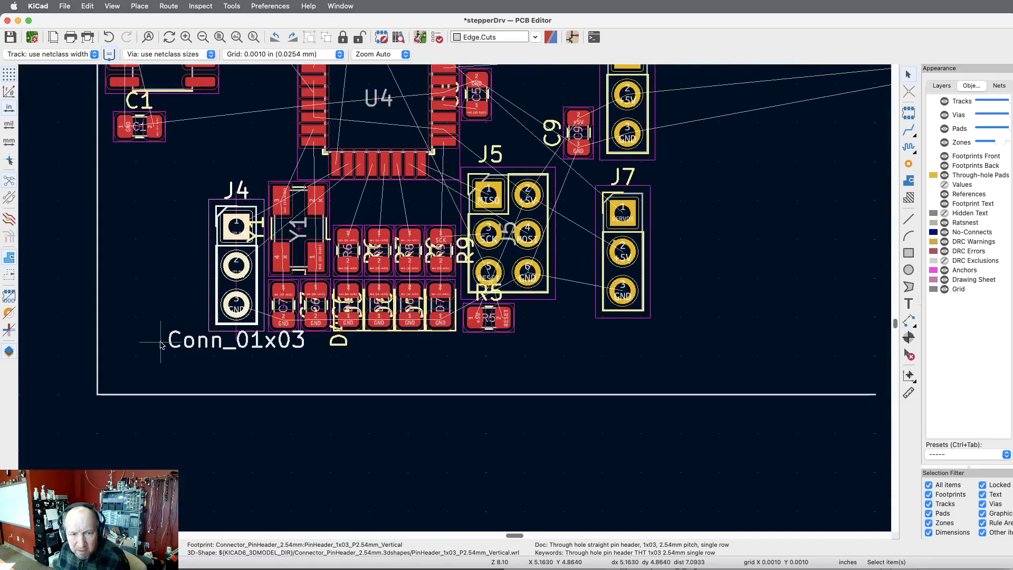
{"action": "scroll", "coordinate": [156, 344], "scroll_direction": "up", "scroll_amount": 3}
{"action": "scroll", "coordinate": [154, 340], "scroll_direction": "down", "scroll_amount": 1}
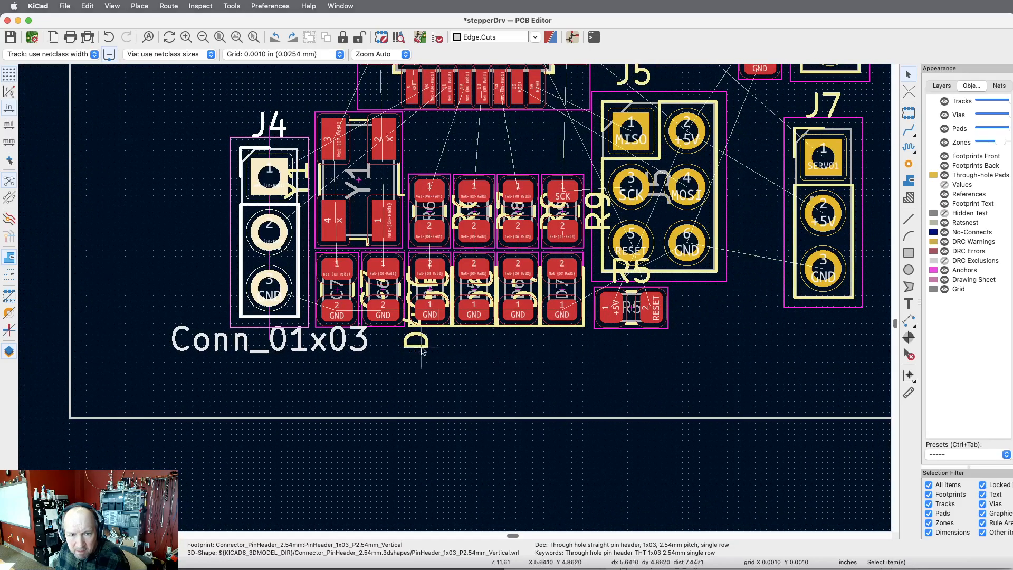
{"action": "scroll", "coordinate": [540, 351], "scroll_direction": "down", "scroll_amount": 1}
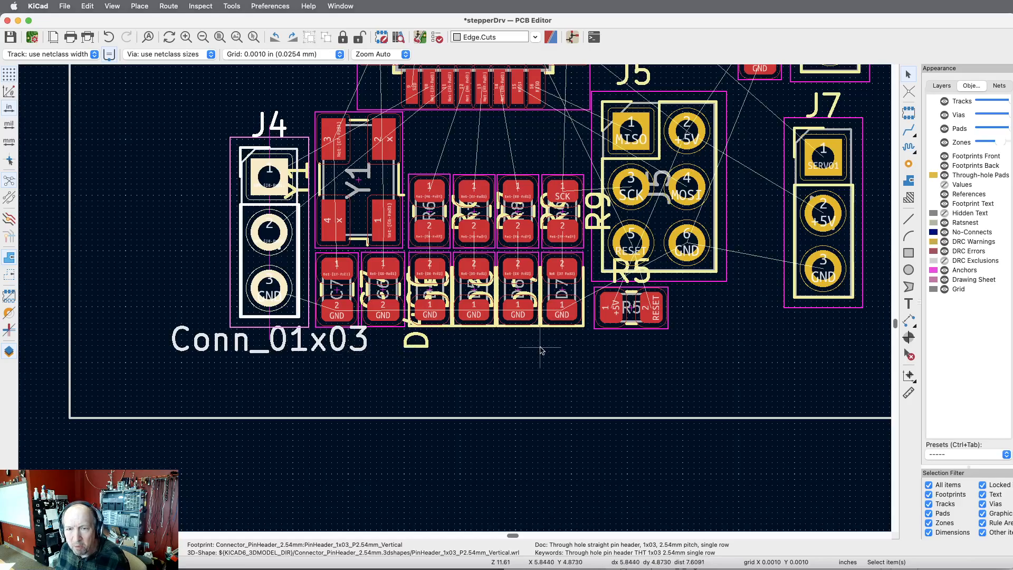
{"action": "scroll", "coordinate": [540, 351], "scroll_direction": "up", "scroll_amount": 2}
{"action": "scroll", "coordinate": [541, 350], "scroll_direction": "down", "scroll_amount": 4}
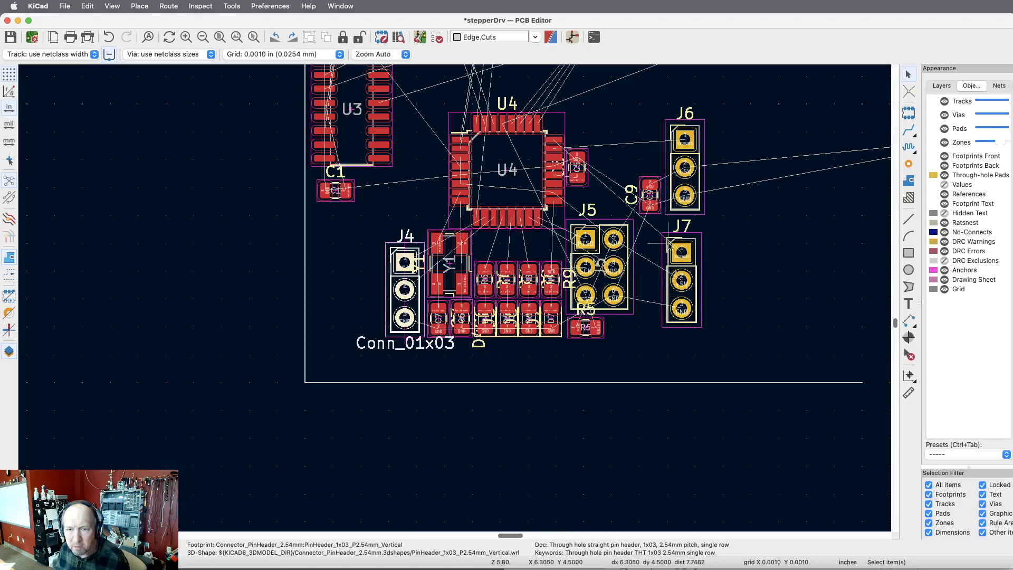
{"action": "left_click", "coordinate": [694, 129]}
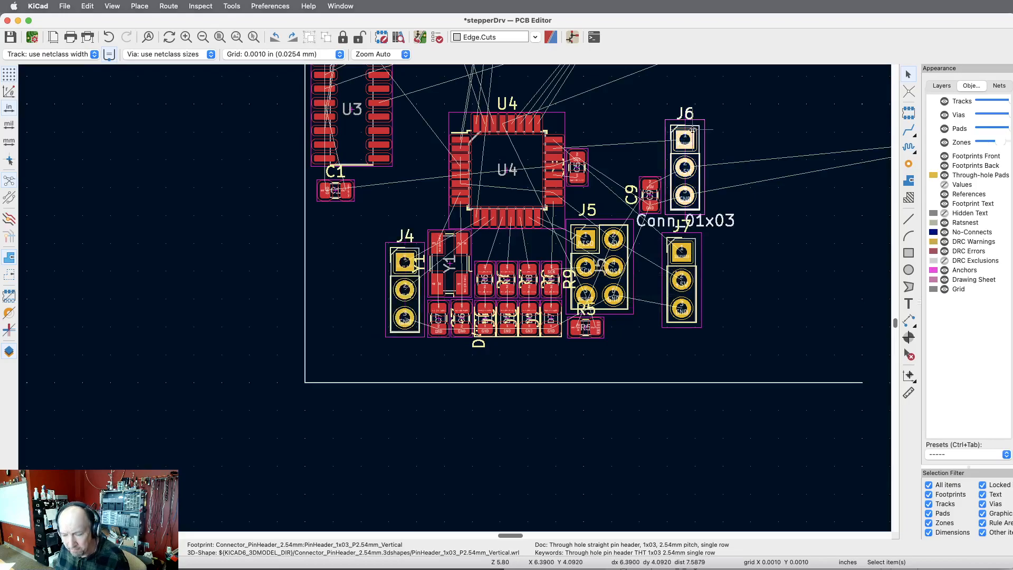
{"action": "key", "text": "m"}
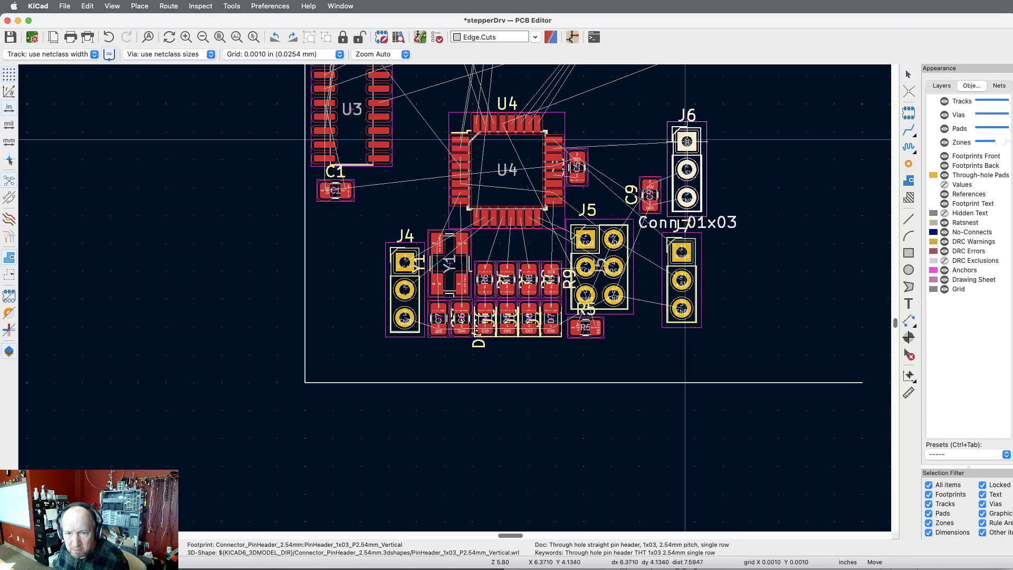
{"action": "left_click", "coordinate": [686, 140]}
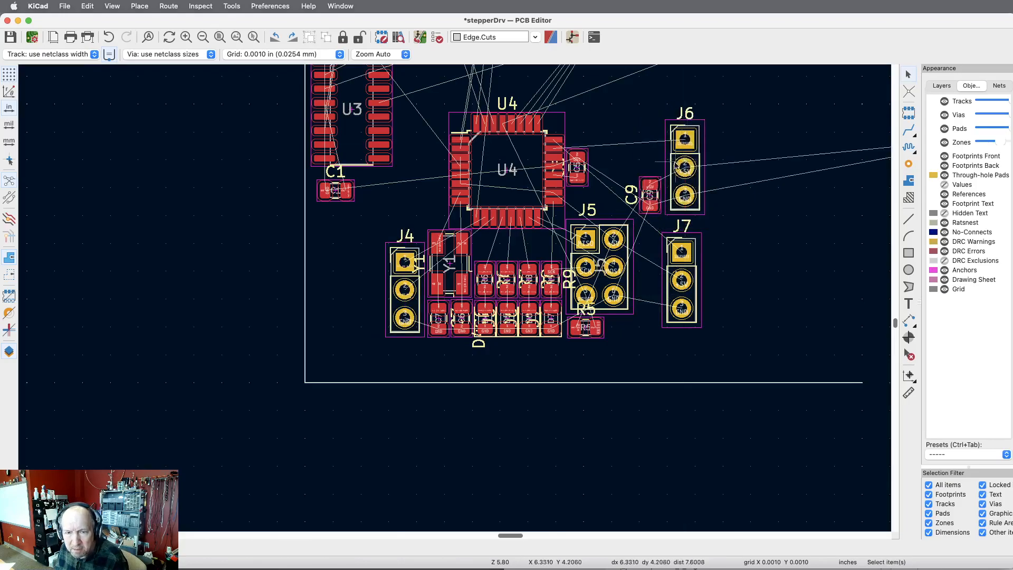
Move capacitor C9 left, away from connector J6, to just above the +5V pin of connector J5.
{"action": "left_click", "coordinate": [655, 184]}
{"action": "key", "text": "m"}
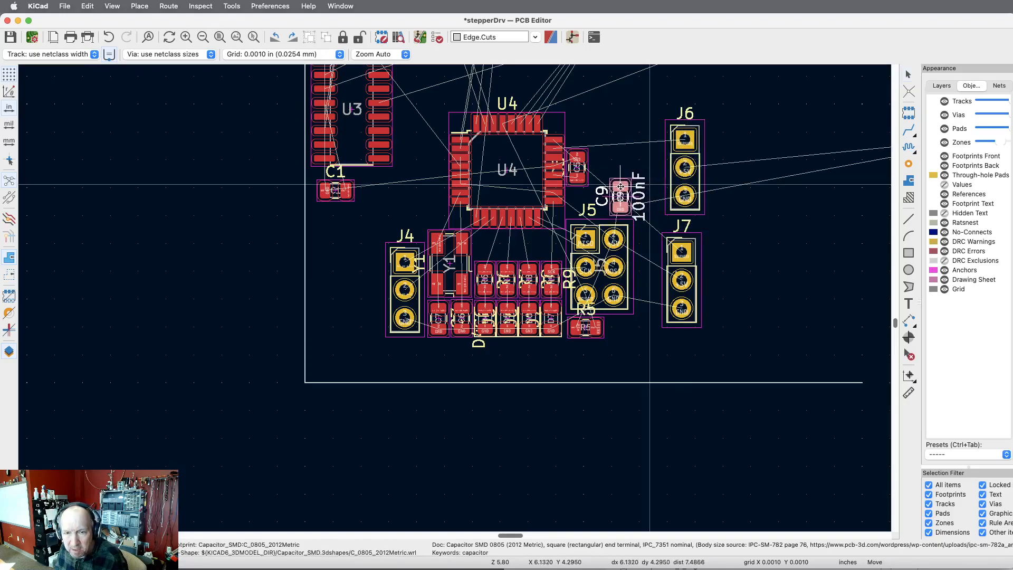
{"action": "left_click", "coordinate": [622, 186]}
Move connector J7 left to sit close beside J5, and place connector J6 directly above J7.
{"action": "left_click", "coordinate": [692, 245]}
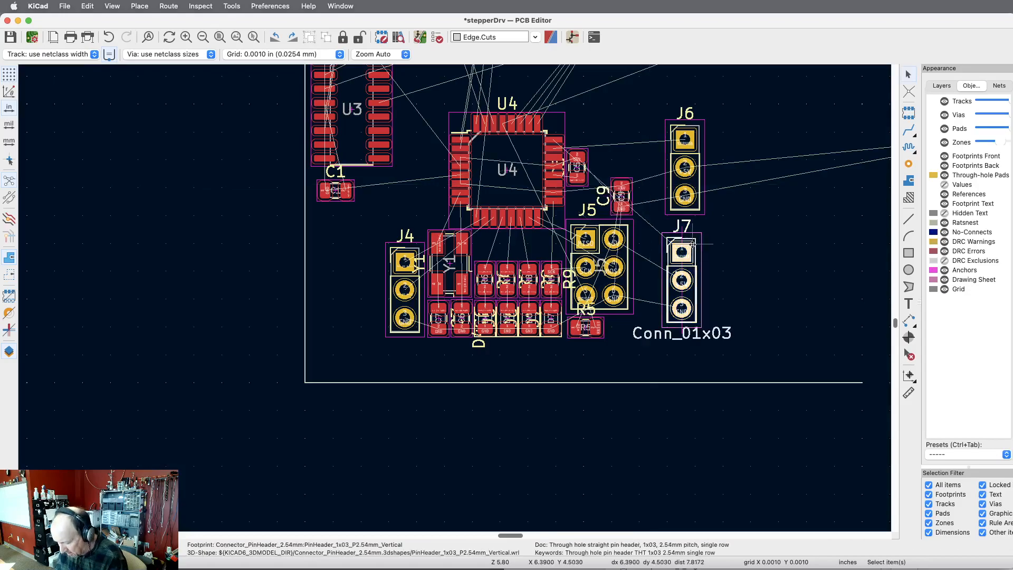
{"action": "key", "text": "m"}
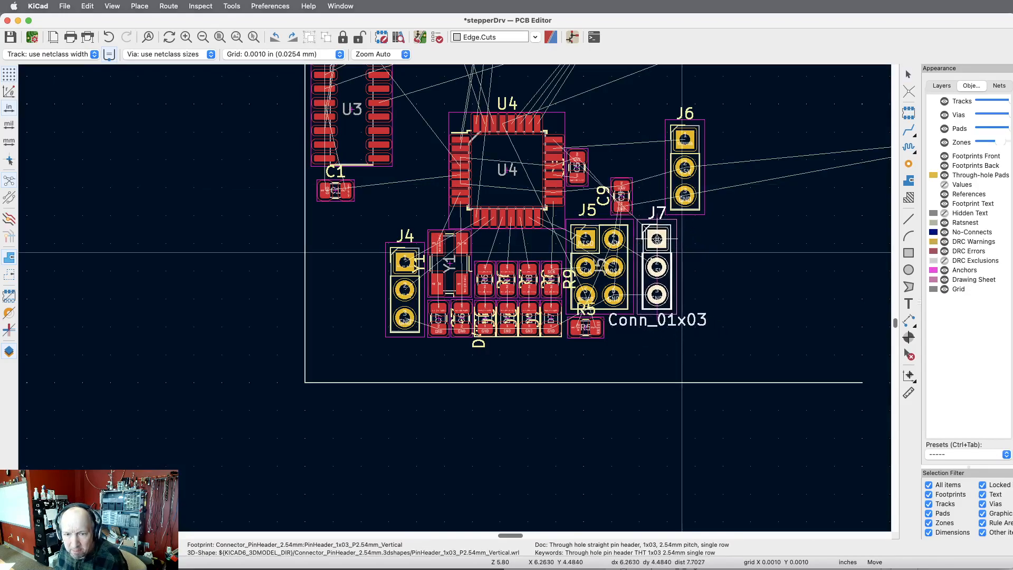
{"action": "left_click", "coordinate": [682, 252]}
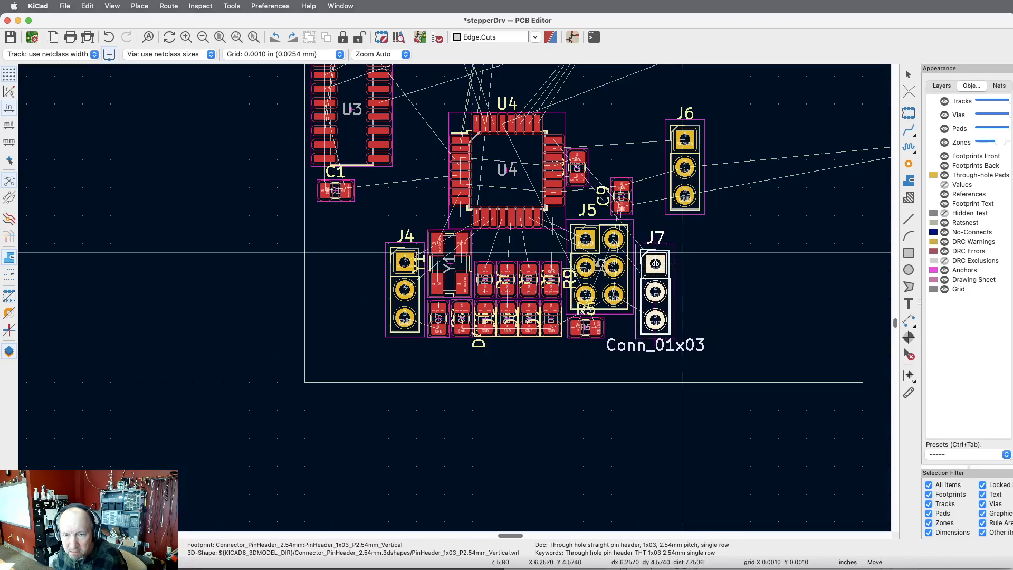
{"action": "left_click", "coordinate": [690, 130]}
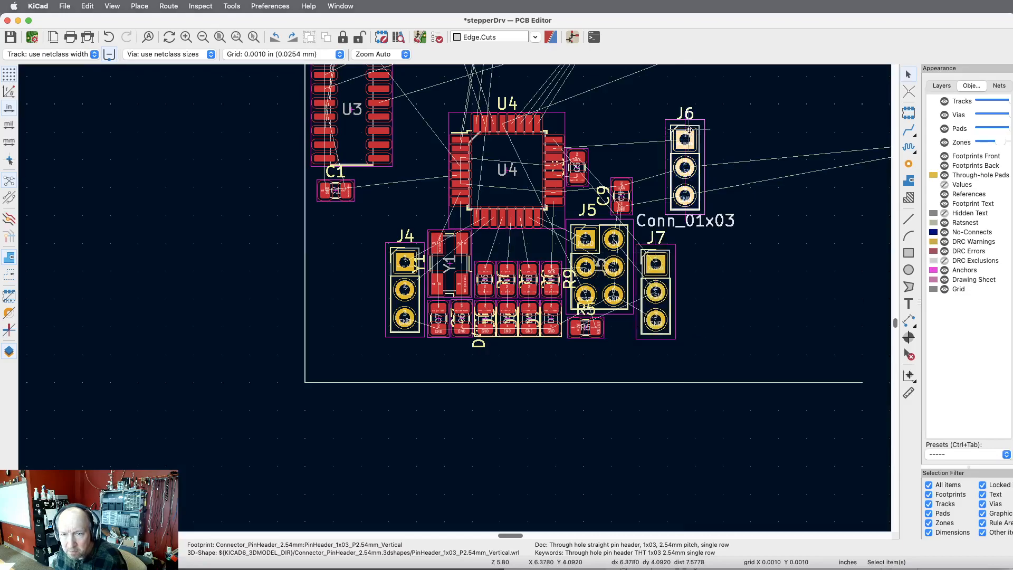
{"action": "key", "text": "m"}
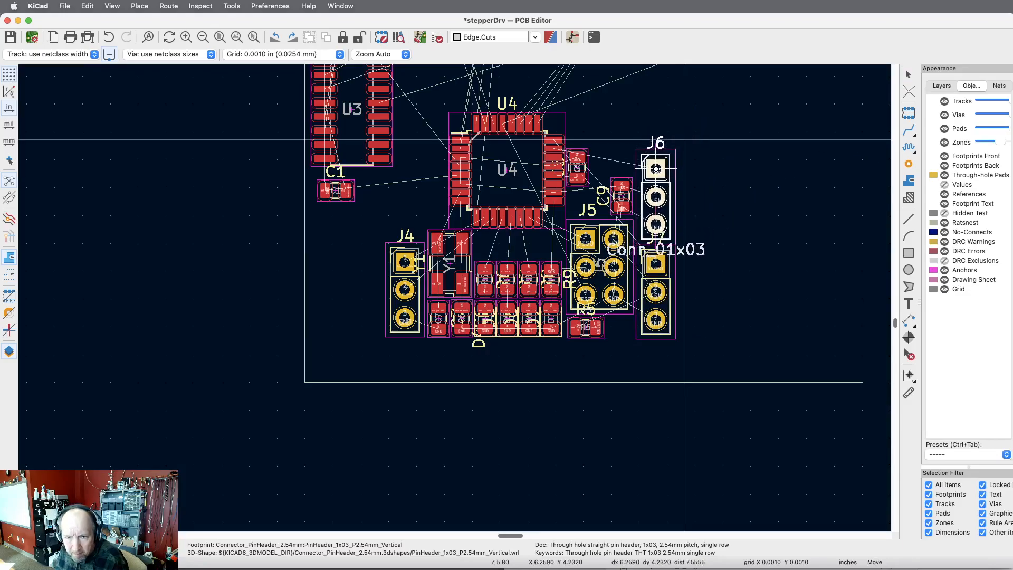
{"action": "left_click", "coordinate": [656, 160]}
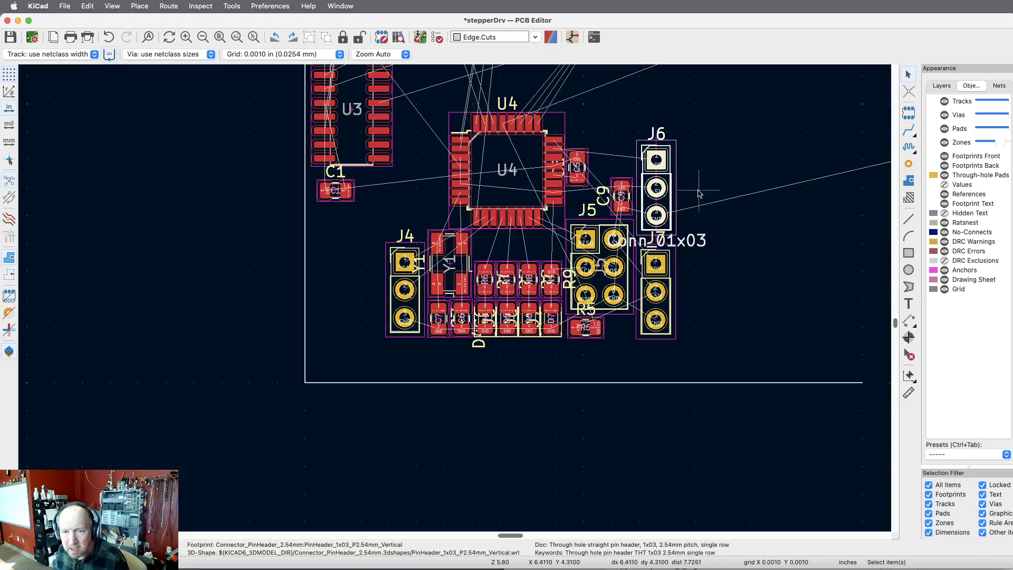
Set the X position of connector J6 to 6.25 in in its footprint properties.
{"action": "double_click", "coordinate": [664, 192]}
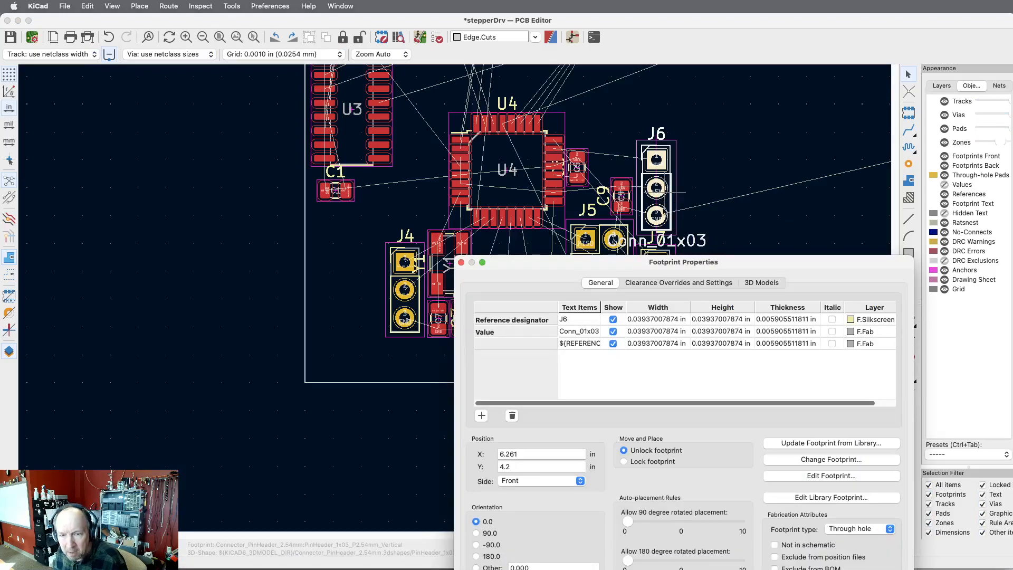
{"action": "key", "text": "Escape"}
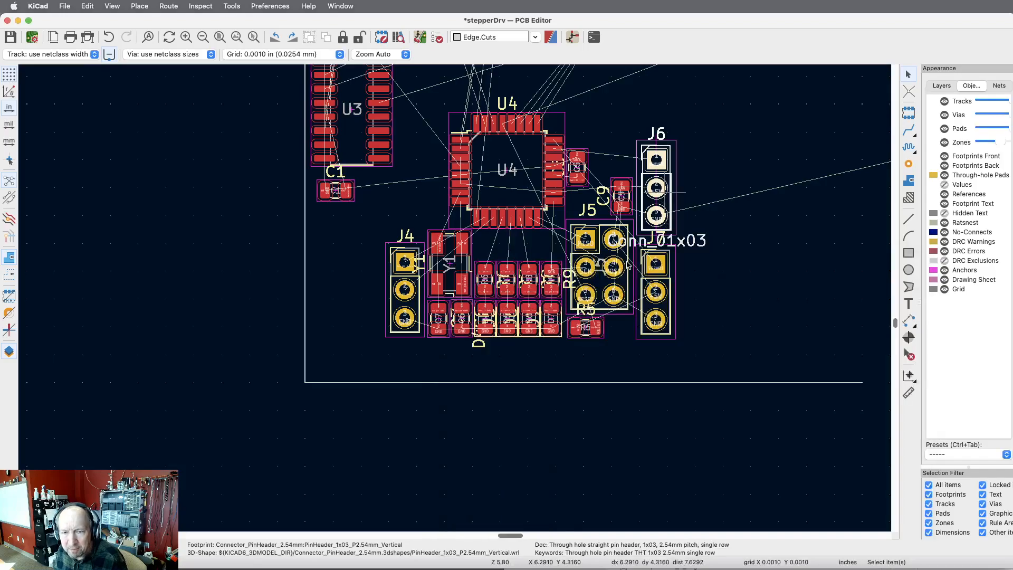
{"action": "double_click", "coordinate": [675, 189]}
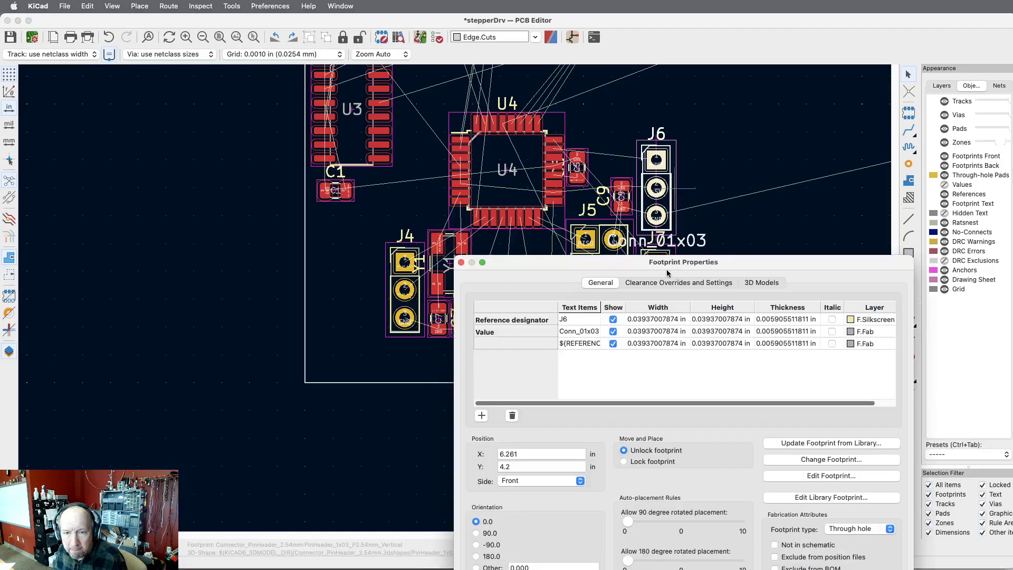
{"action": "left_click_drag", "start_coordinate": [645, 263], "coordinate": [295, 161]}
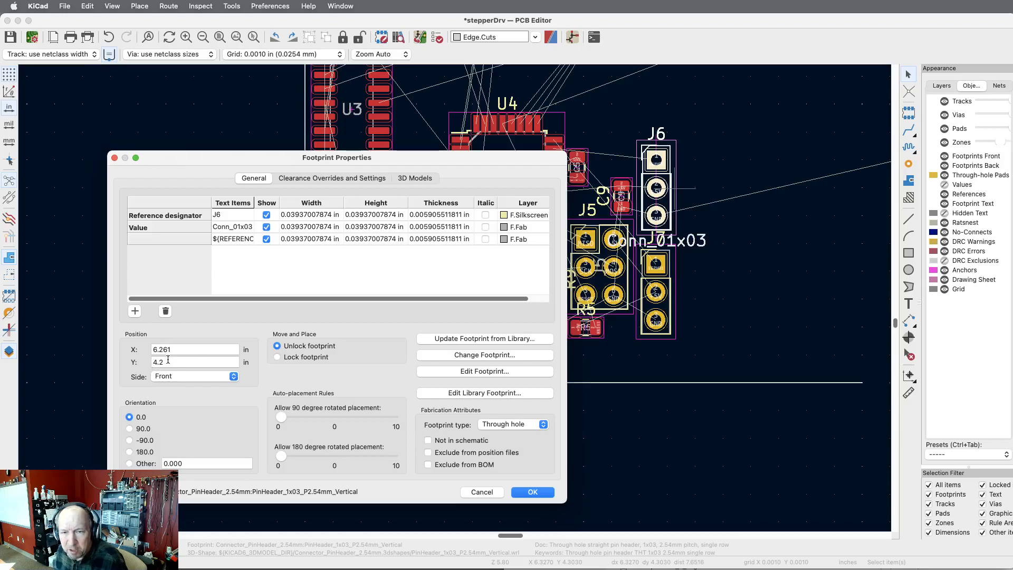
{"action": "left_click", "coordinate": [197, 351]}
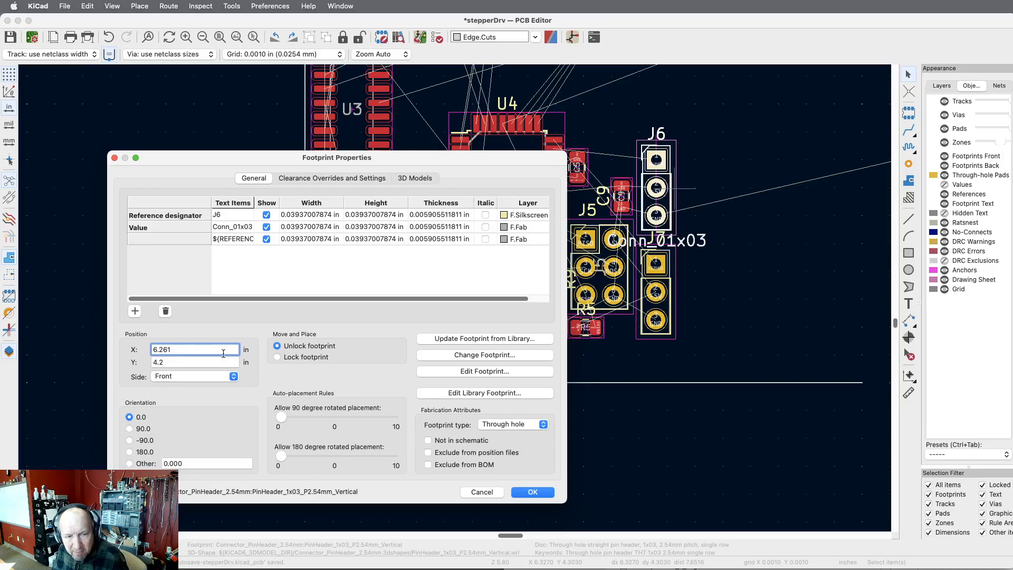
{"action": "key", "text": "BackSpace"}
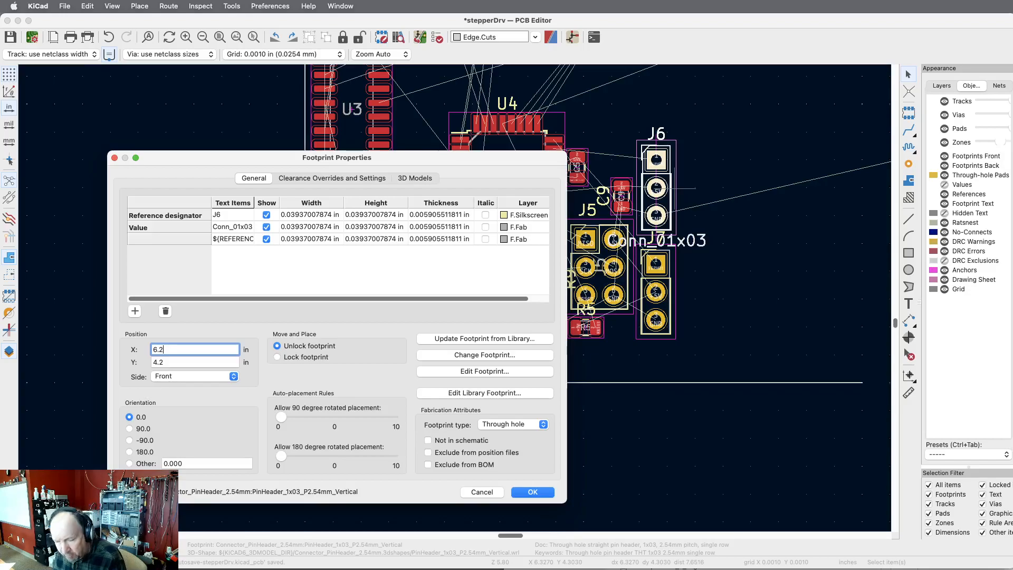
{"action": "key", "text": "Return"}
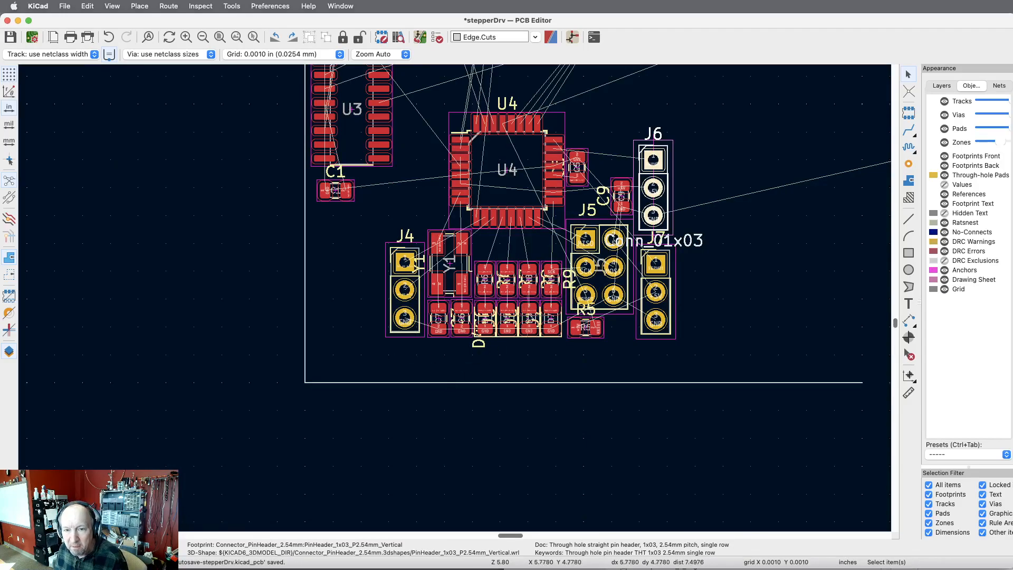
{"action": "left_click", "coordinate": [661, 256]}
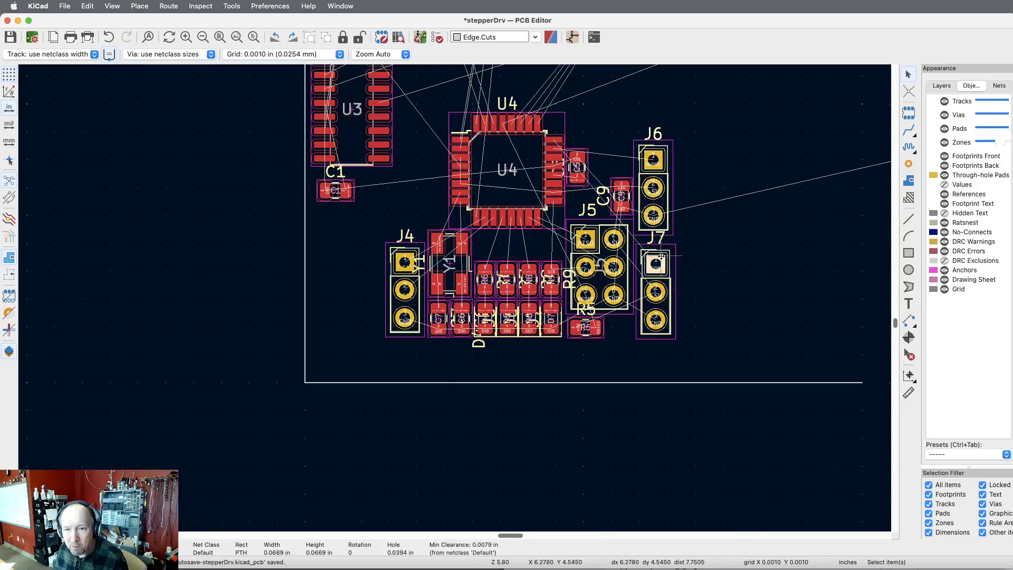
{"action": "double_click", "coordinate": [661, 256]}
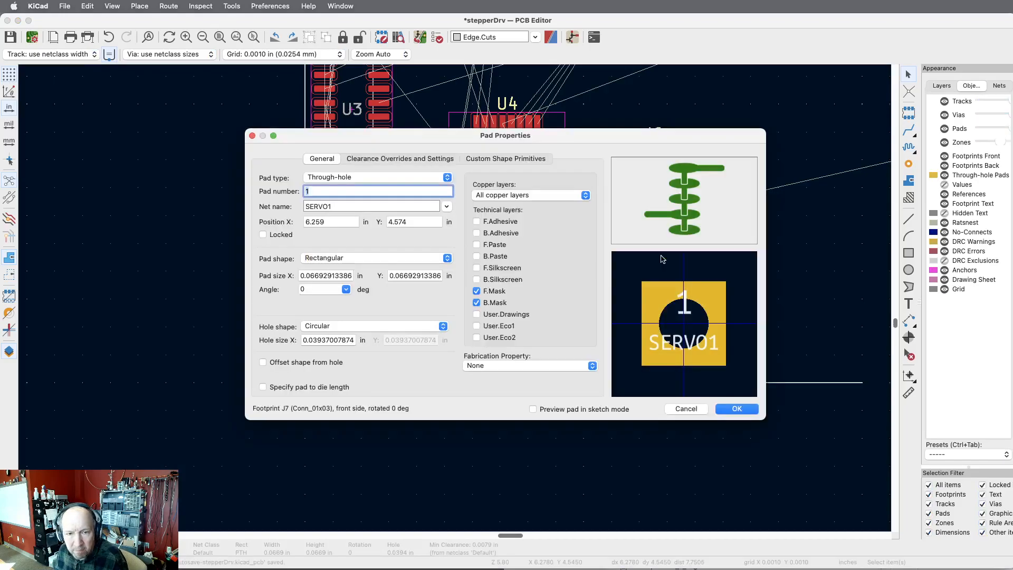
{"action": "key", "text": "Escape"}
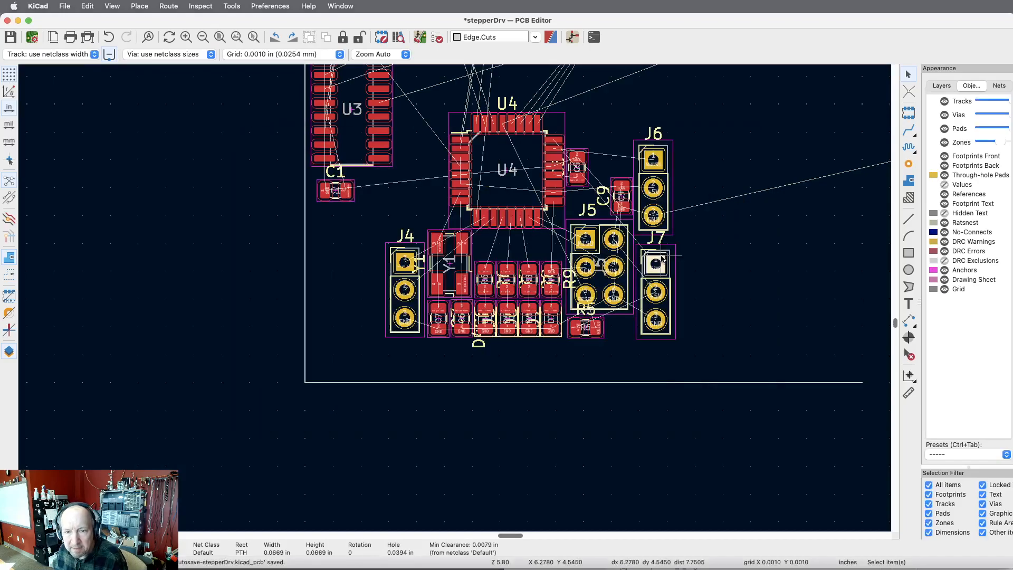
Set the position of connector J7 to X 6.25 in and Y 4.6 in in its footprint properties.
{"action": "left_click", "coordinate": [673, 291]}
{"action": "double_click", "coordinate": [673, 290]}
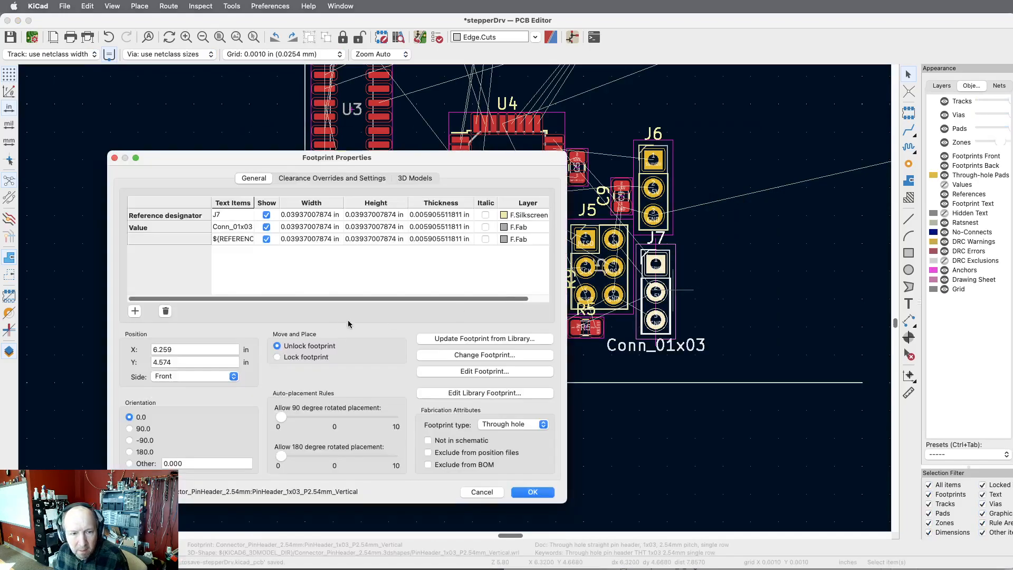
{"action": "left_click", "coordinate": [192, 350]}
{"action": "key", "text": "BackSpace"}
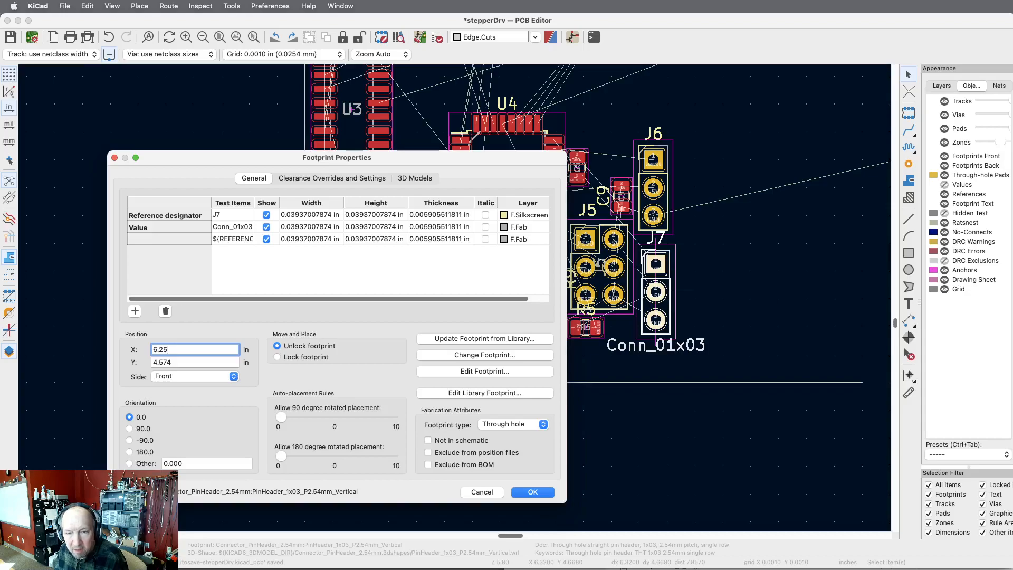
{"action": "key", "text": "Tab"}
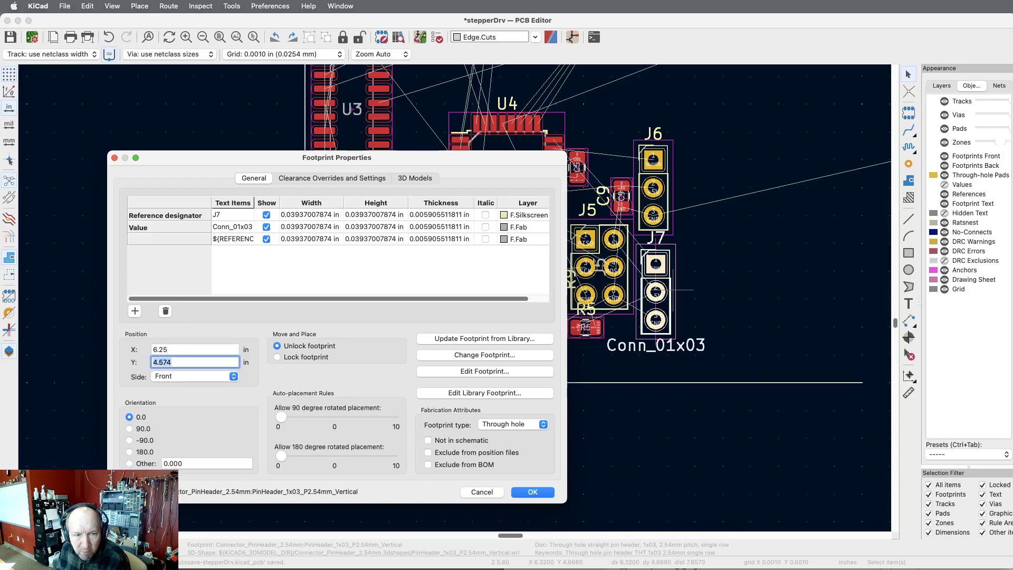
{"action": "key", "text": "Right"}
{"action": "key", "text": "BackSpace"}
{"action": "key", "text": "BackSpace"}
{"action": "key", "text": "BackSpace"}
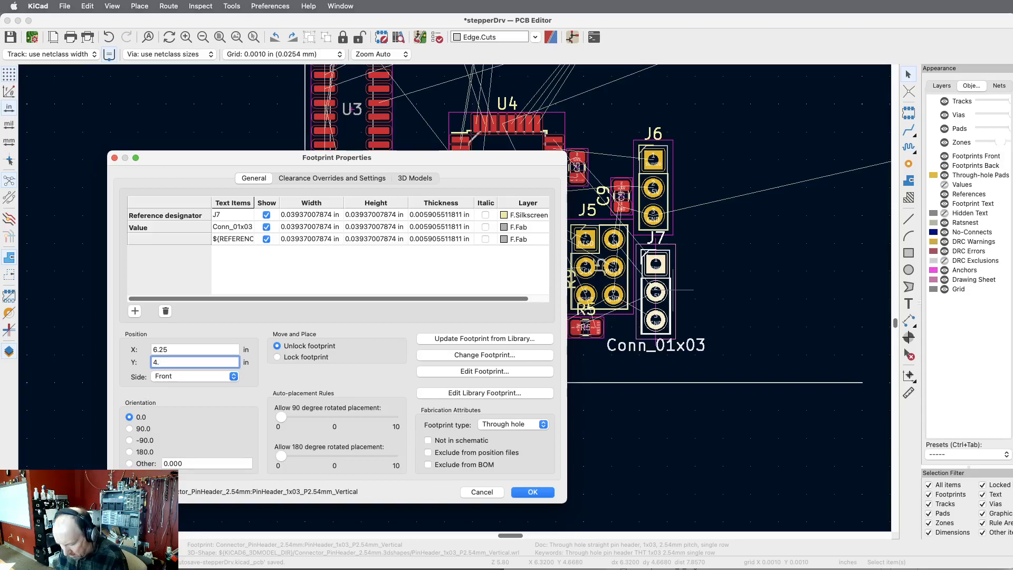
{"action": "type", "text": "6"}
{"action": "key", "text": "Return"}
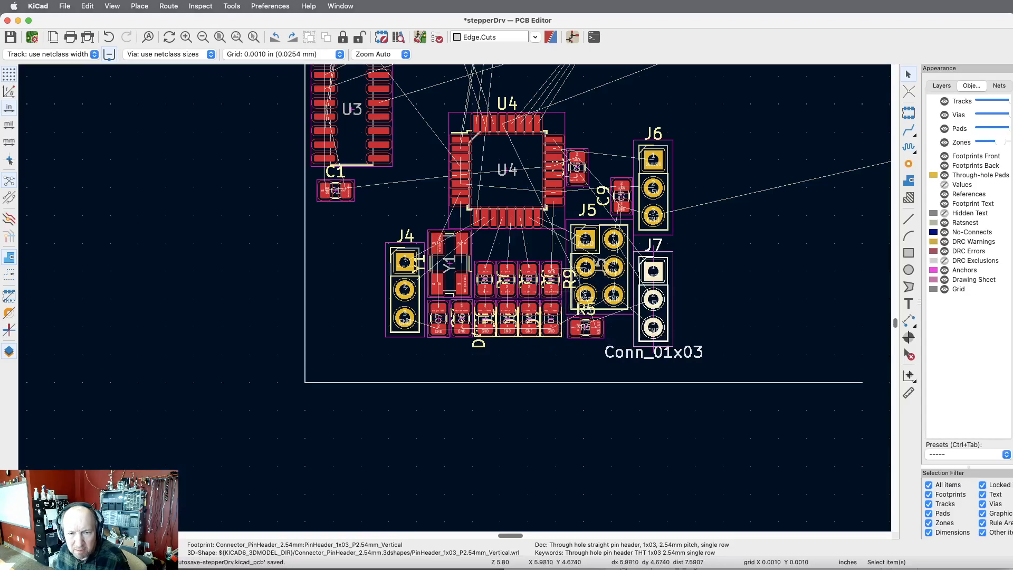
{"action": "left_click_drag", "start_coordinate": [353, 235], "coordinate": [628, 345]}
{"action": "left_click", "coordinate": [628, 345]}
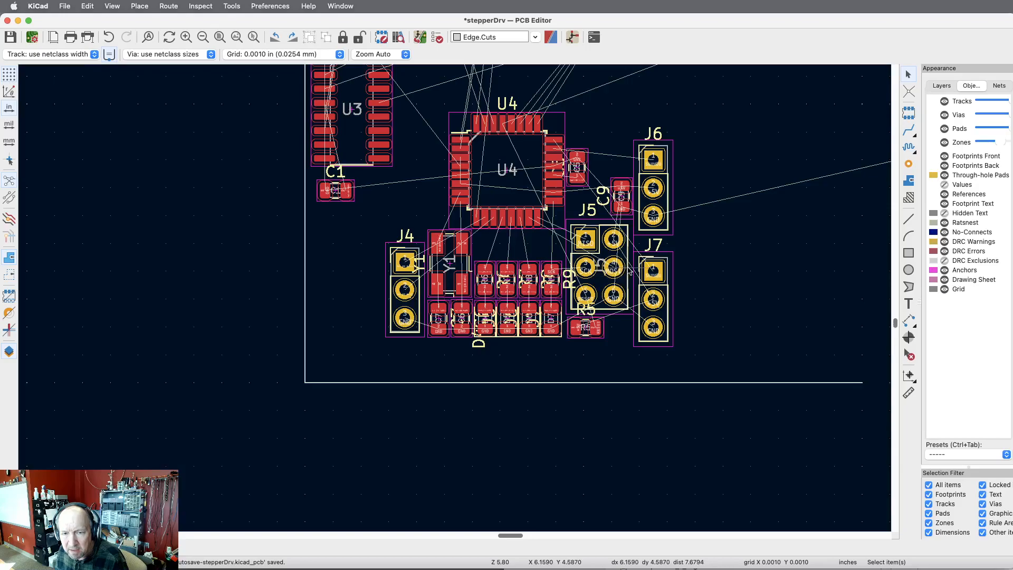
Shift connector J5 slightly and set its position to X 6 in and Y 4.5 in in its footprint properties.
{"action": "left_click", "coordinate": [625, 270]}
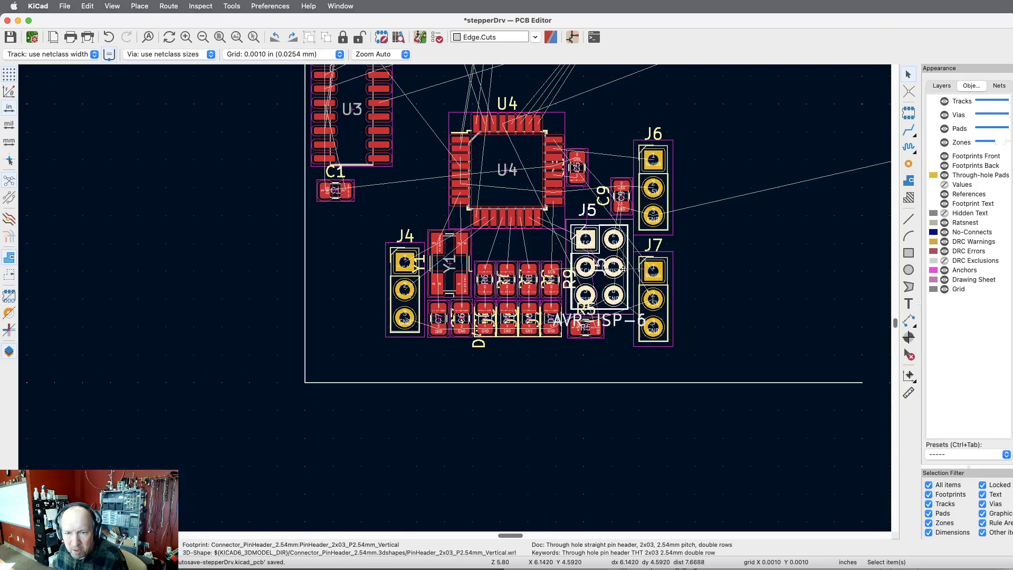
{"action": "key", "text": "m"}
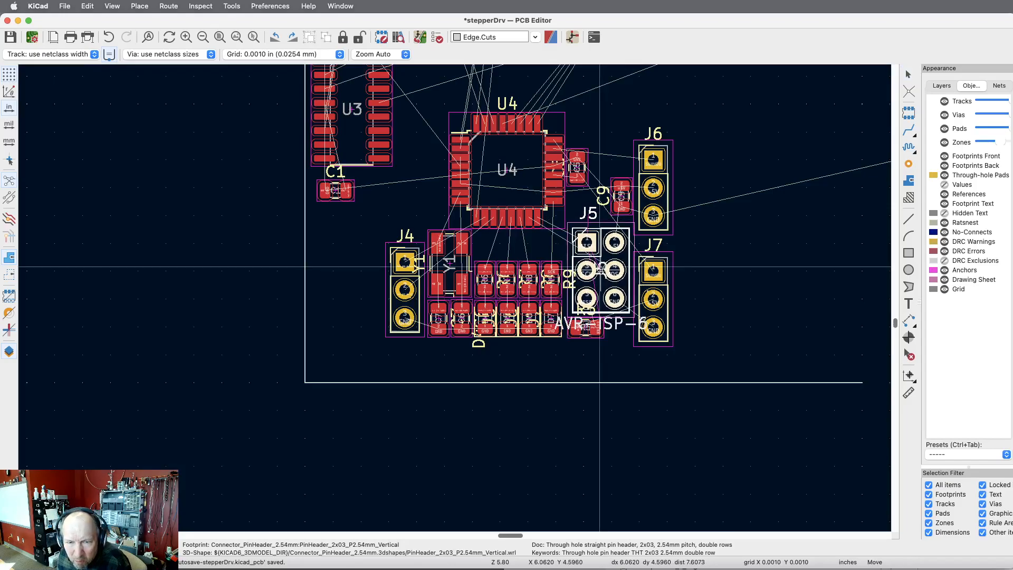
{"action": "left_click", "coordinate": [601, 270]}
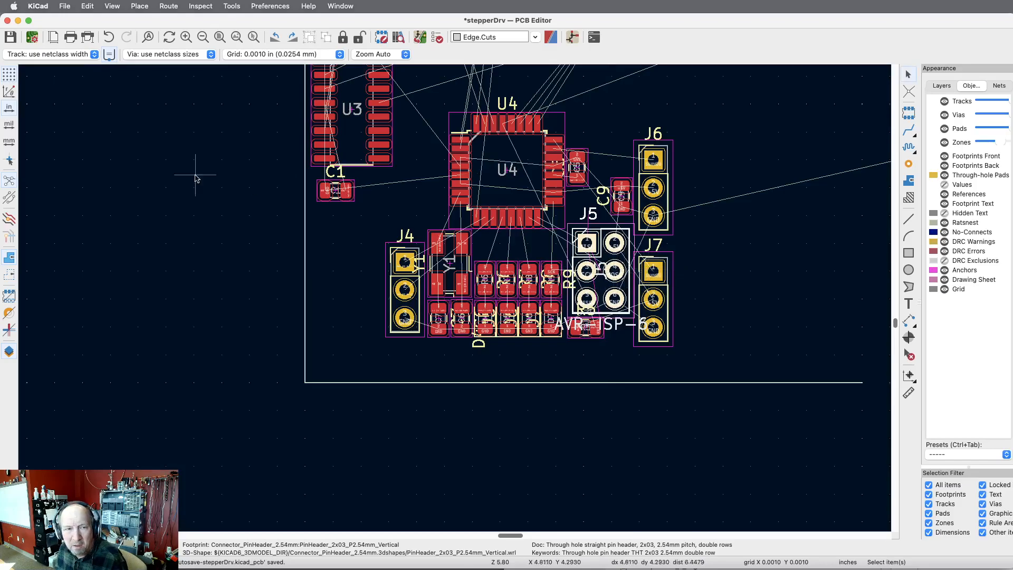
{"action": "key", "text": "e"}
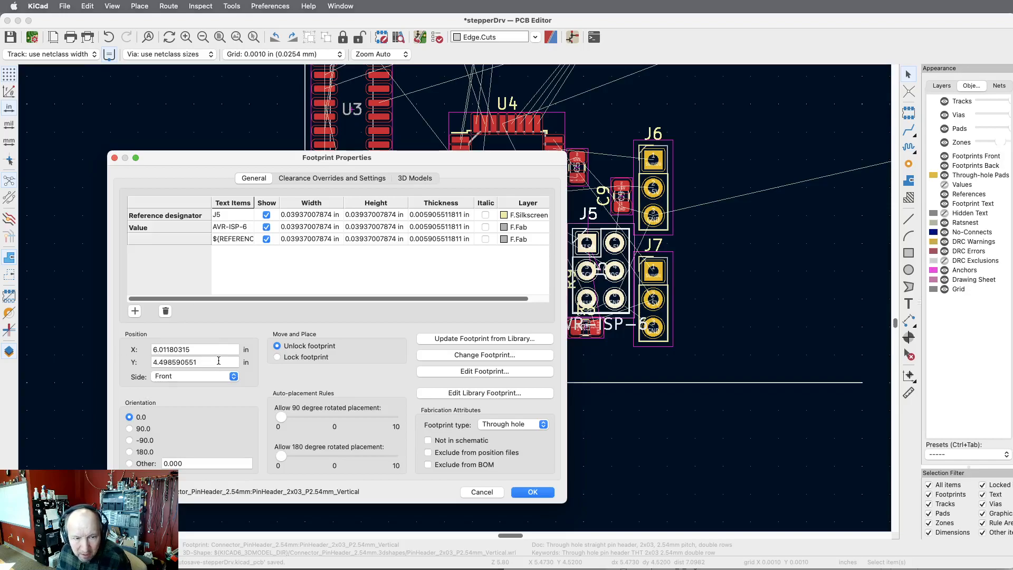
{"action": "left_click_drag", "start_coordinate": [209, 362], "coordinate": [167, 362]}
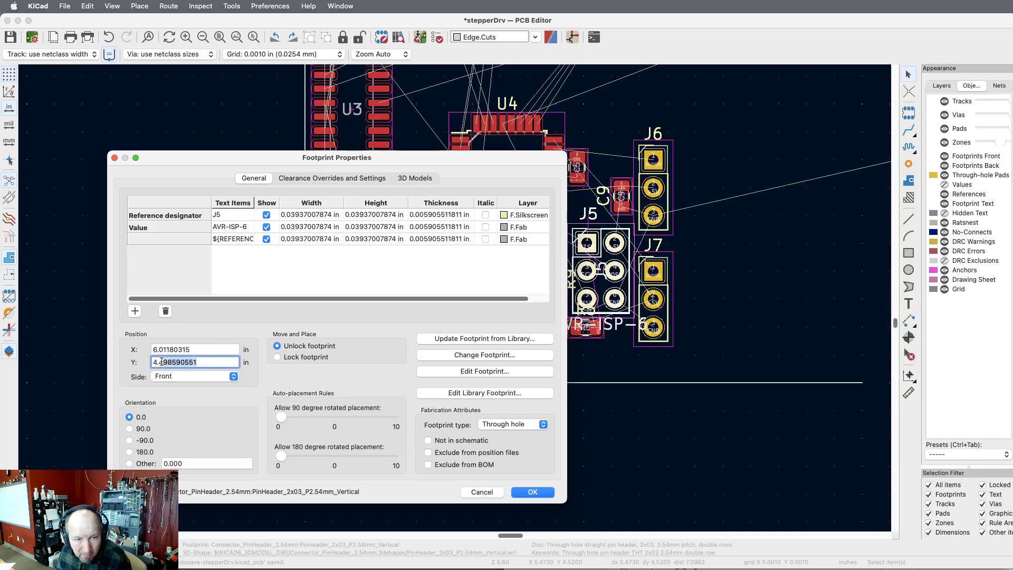
{"action": "type", "text": "5"}
{"action": "left_click", "coordinate": [202, 352]}
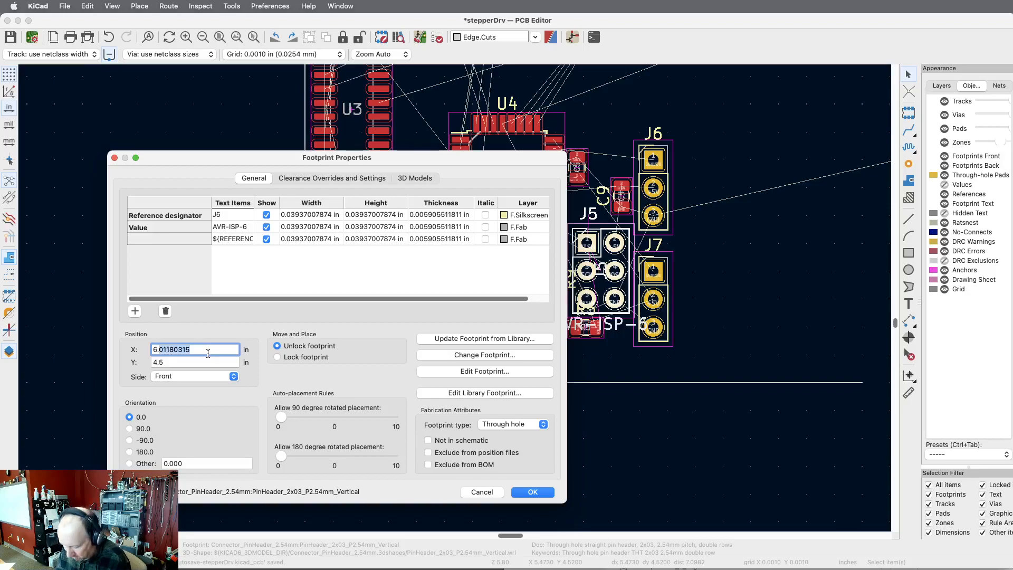
{"action": "type", "text": "6."}
{"action": "key", "text": "Return"}
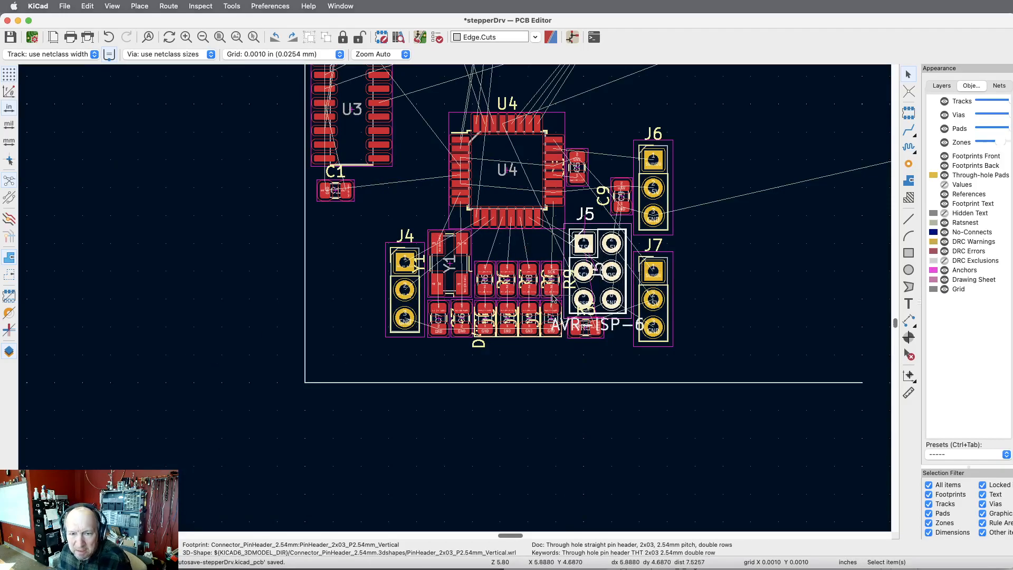
Move resistor R5 slightly left and down so it clears the outline of connector J5.
{"action": "scroll", "coordinate": [588, 301], "scroll_direction": "up", "scroll_amount": 5}
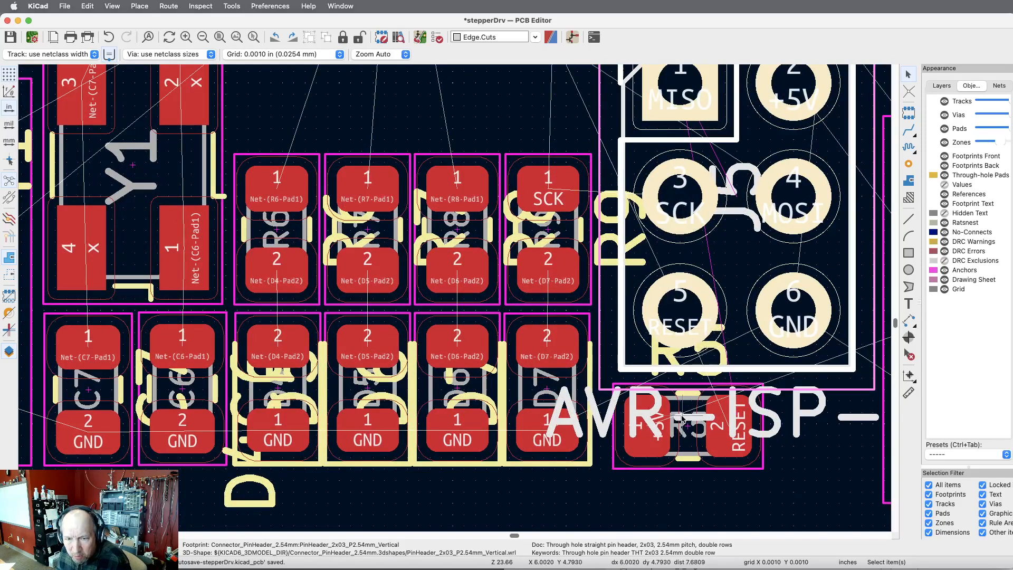
{"action": "left_click", "coordinate": [749, 414]}
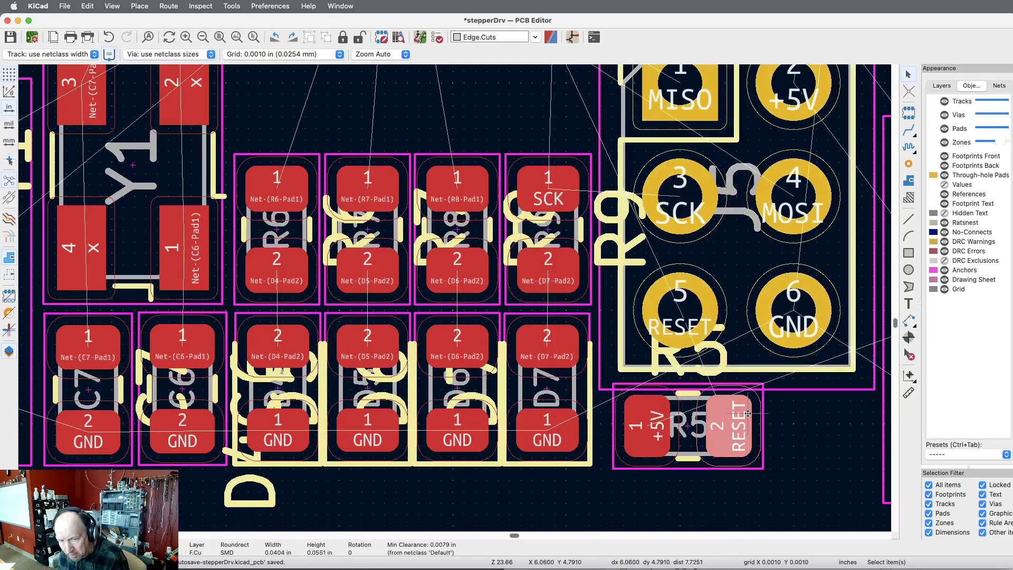
{"action": "key", "text": "m"}
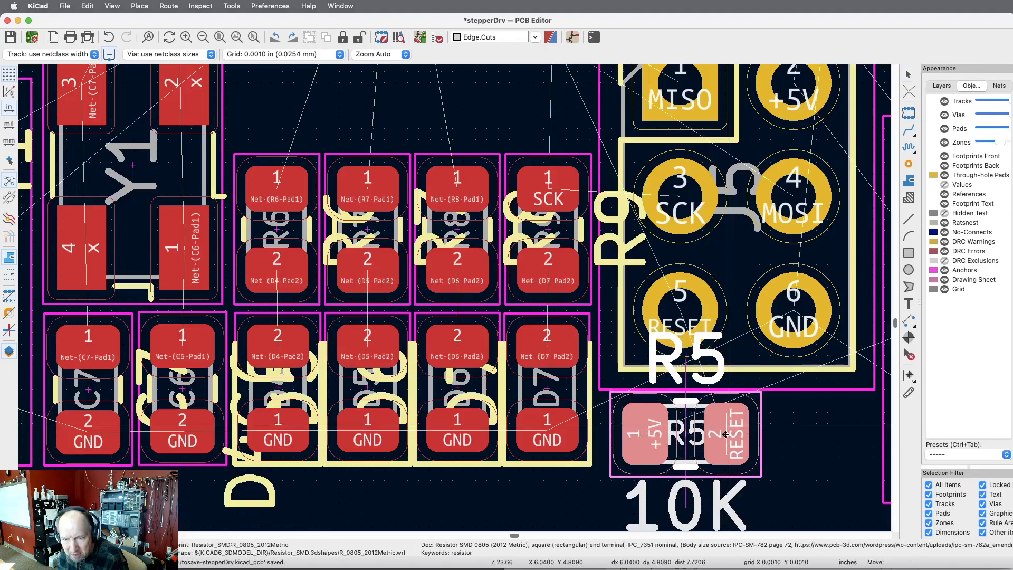
{"action": "left_click", "coordinate": [715, 436]}
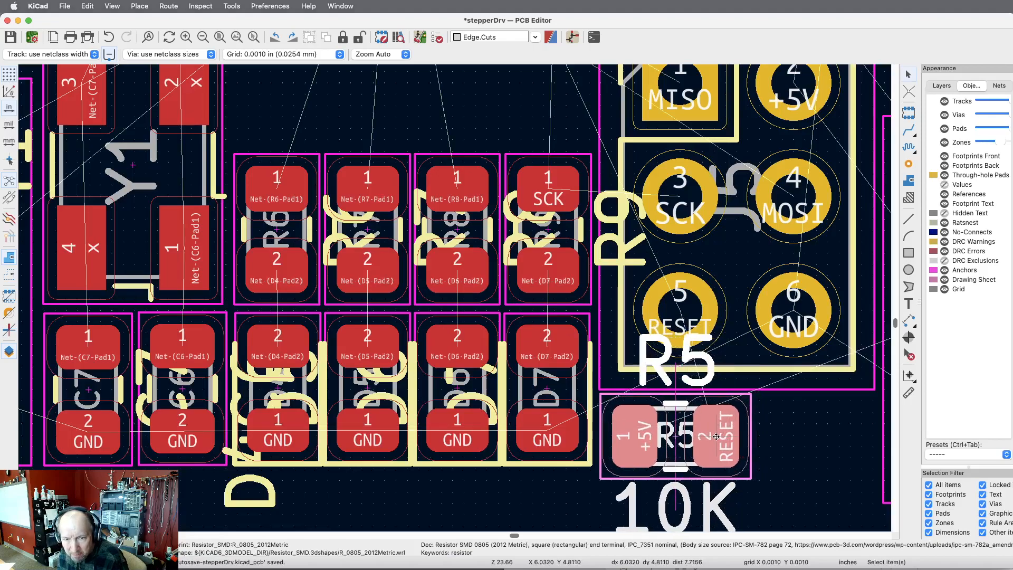
Shift crystal Y1, capacitors C6 and C7, resistors R6 to R9 and LEDs D4 to D7 down together, level with resistor R5.
{"action": "scroll", "coordinate": [776, 430], "scroll_direction": "down", "scroll_amount": 3}
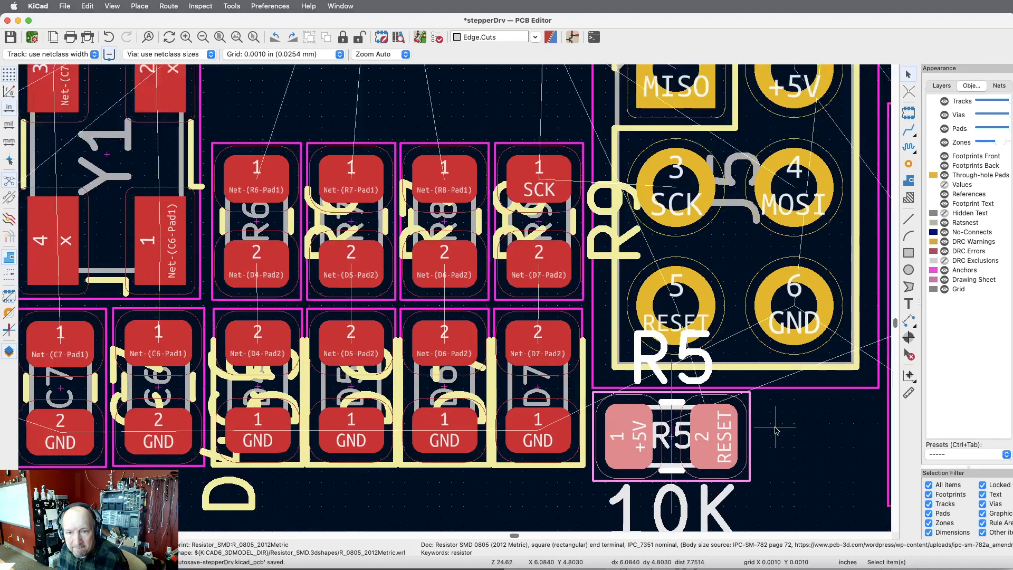
{"action": "scroll", "coordinate": [776, 430], "scroll_direction": "down", "scroll_amount": 3}
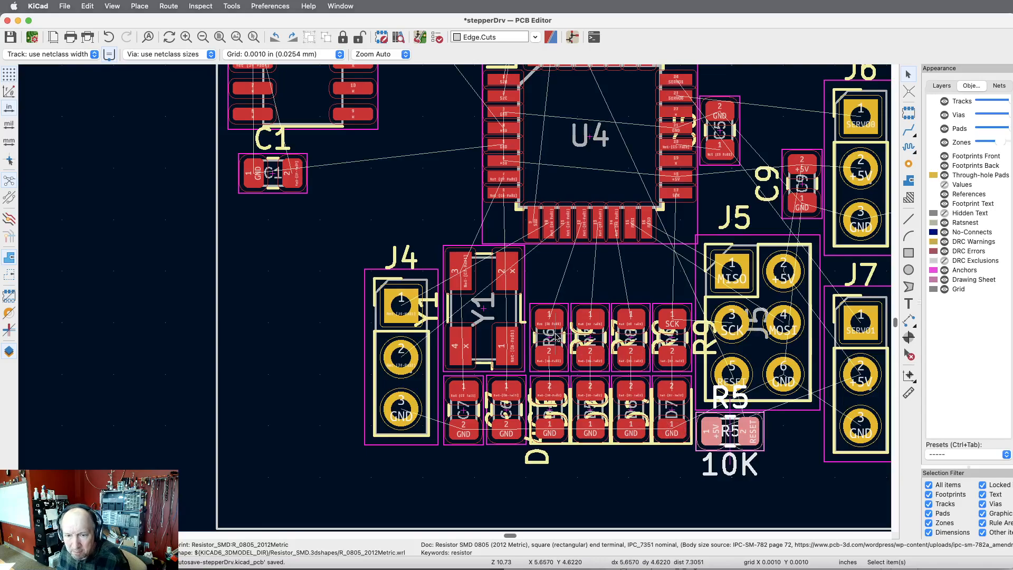
{"action": "left_click_drag", "start_coordinate": [660, 266], "coordinate": [460, 463]}
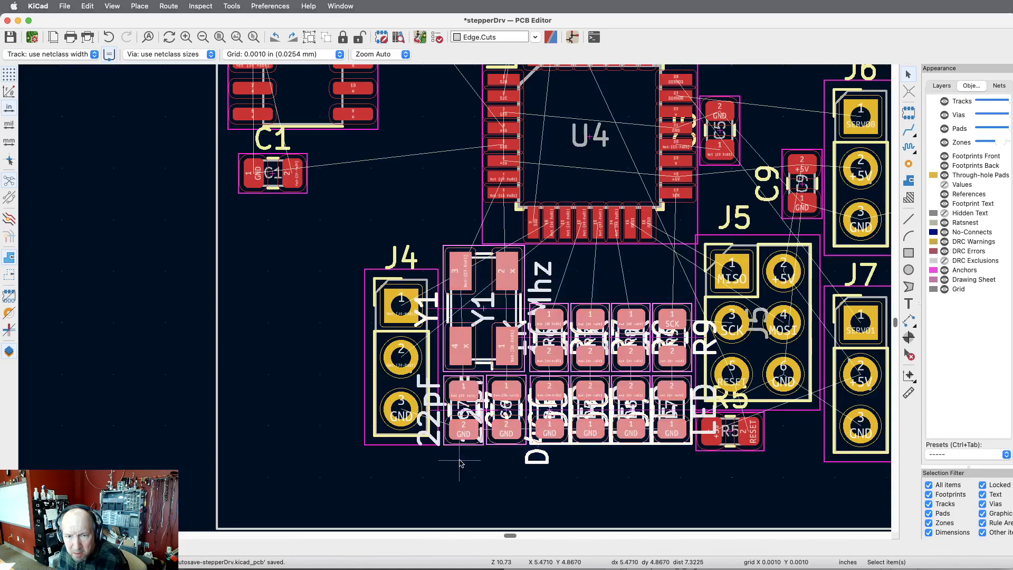
{"action": "key", "text": "m"}
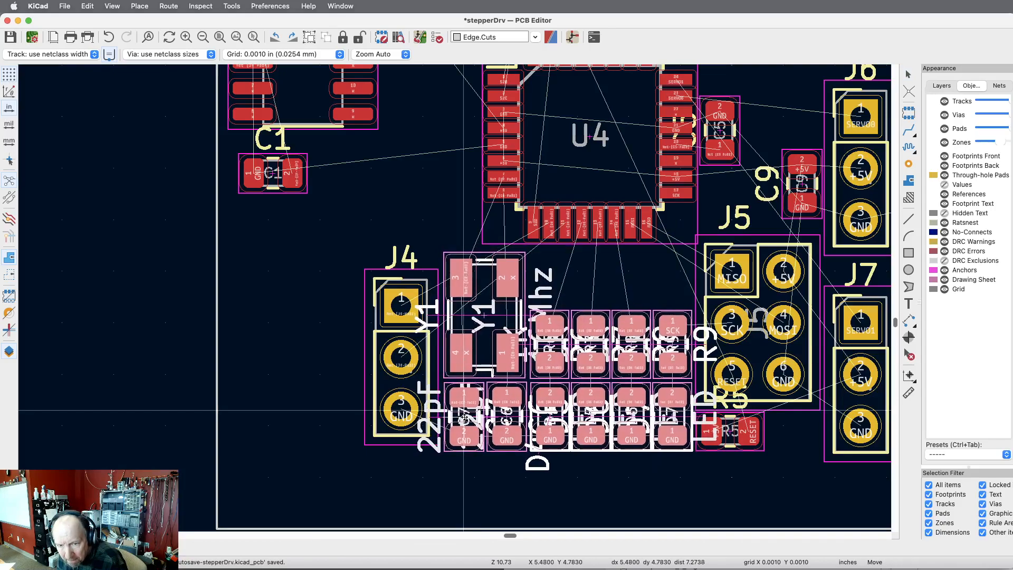
{"action": "left_click", "coordinate": [463, 412]}
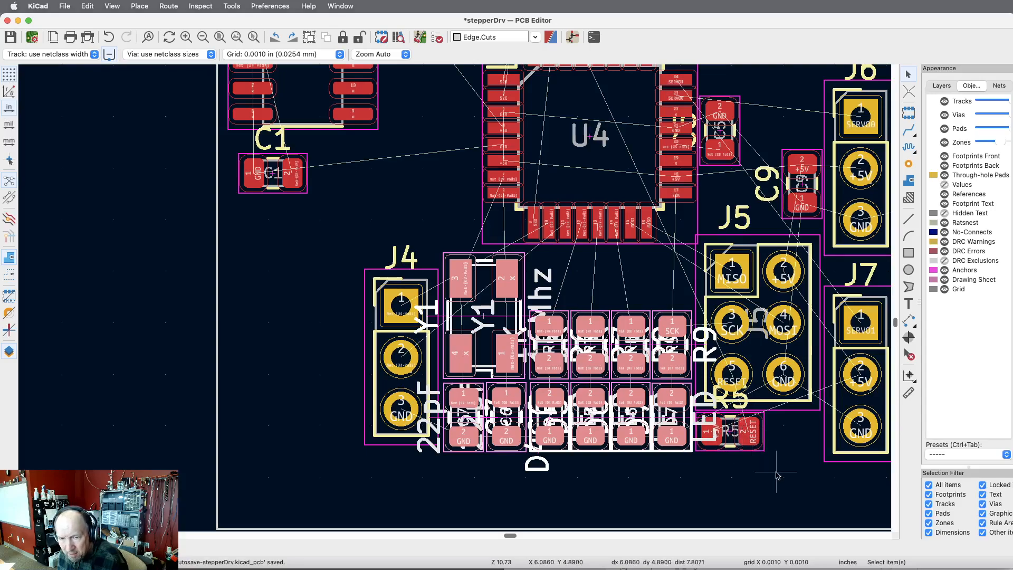
{"action": "left_click", "coordinate": [775, 477]}
Rotate resistor R5 by 180 degrees and place it centrally below connector J5, with its RESET pad under J5's RESET pin.
{"action": "scroll", "coordinate": [601, 475], "scroll_direction": "down", "scroll_amount": 3}
{"action": "scroll", "coordinate": [601, 475], "scroll_direction": "up", "scroll_amount": 8}
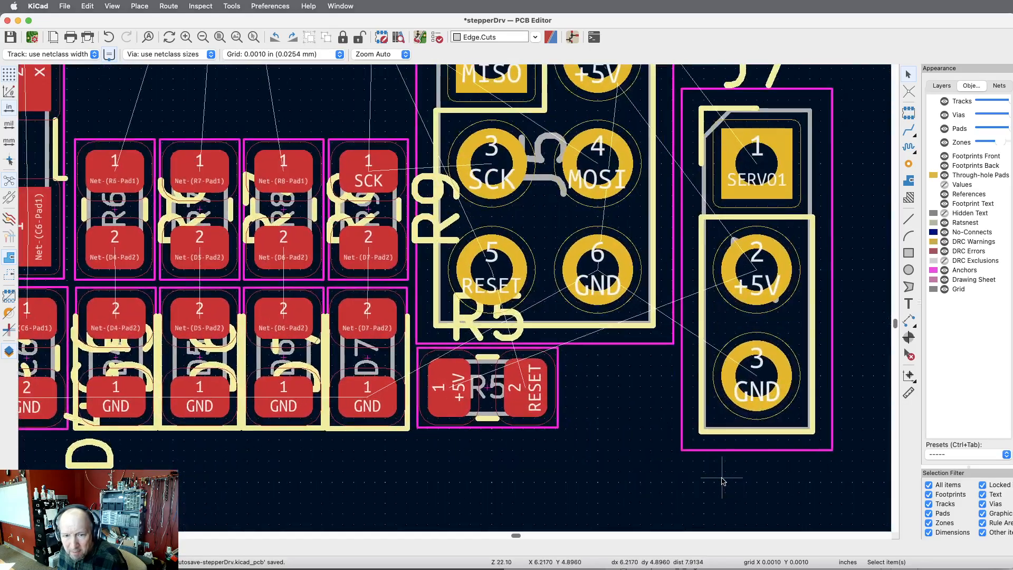
{"action": "left_click", "coordinate": [513, 385]}
{"action": "left_click_drag", "start_coordinate": [513, 385], "coordinate": [526, 392]}
{"action": "key", "text": "r"}
{"action": "key", "text": "r"}
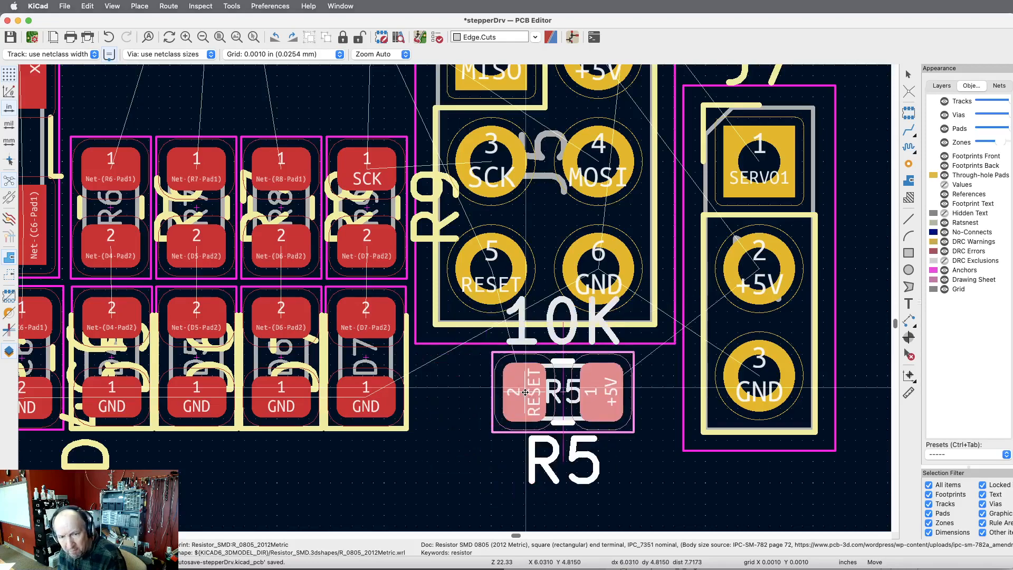
{"action": "left_click_drag", "start_coordinate": [527, 394], "coordinate": [514, 389]}
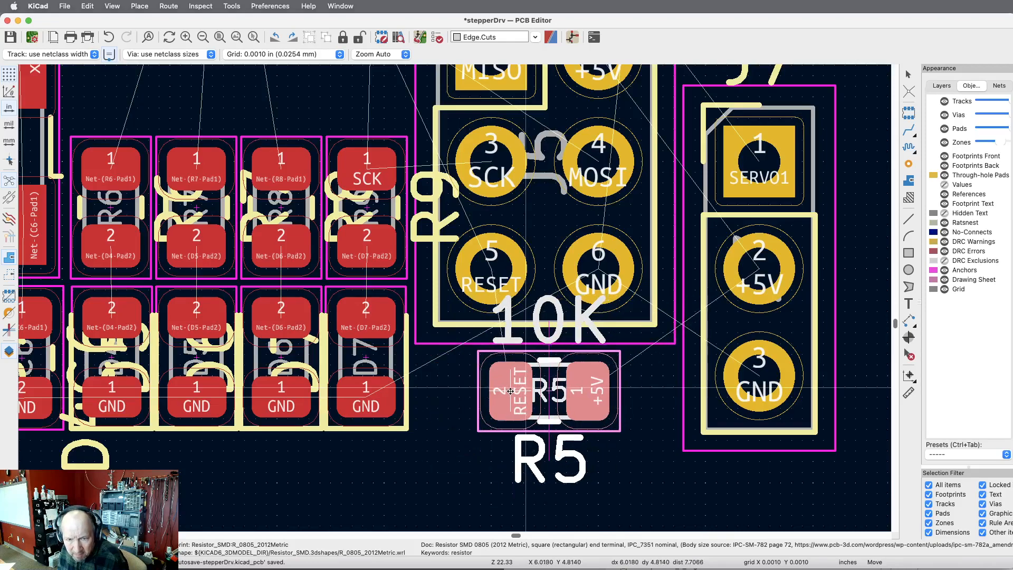
{"action": "left_click", "coordinate": [509, 392]}
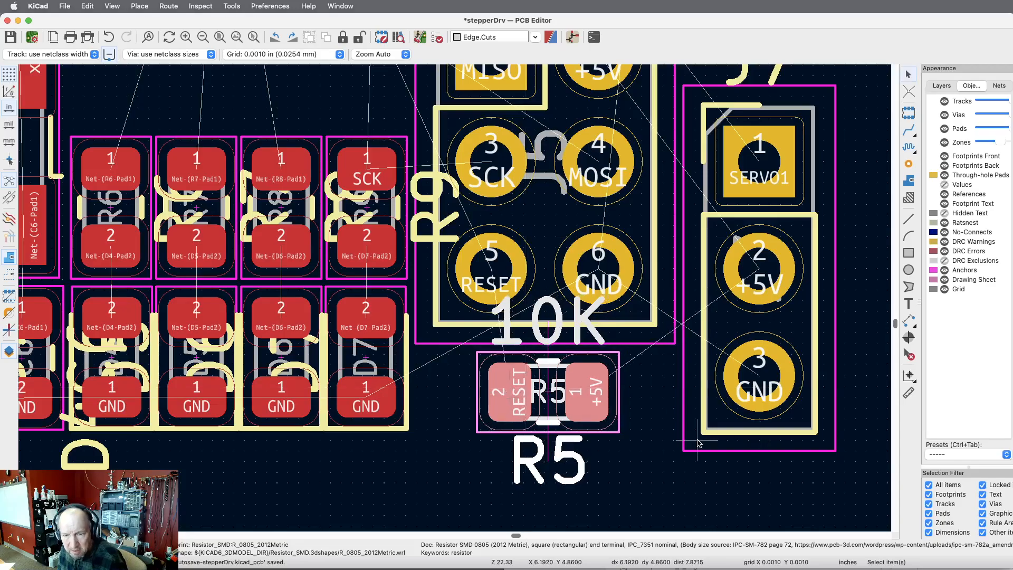
Check connector J7's position in its footprint properties and set connector J4's Y position to 4.6 in to align with it.
{"action": "scroll", "coordinate": [700, 442], "scroll_direction": "down", "scroll_amount": 3}
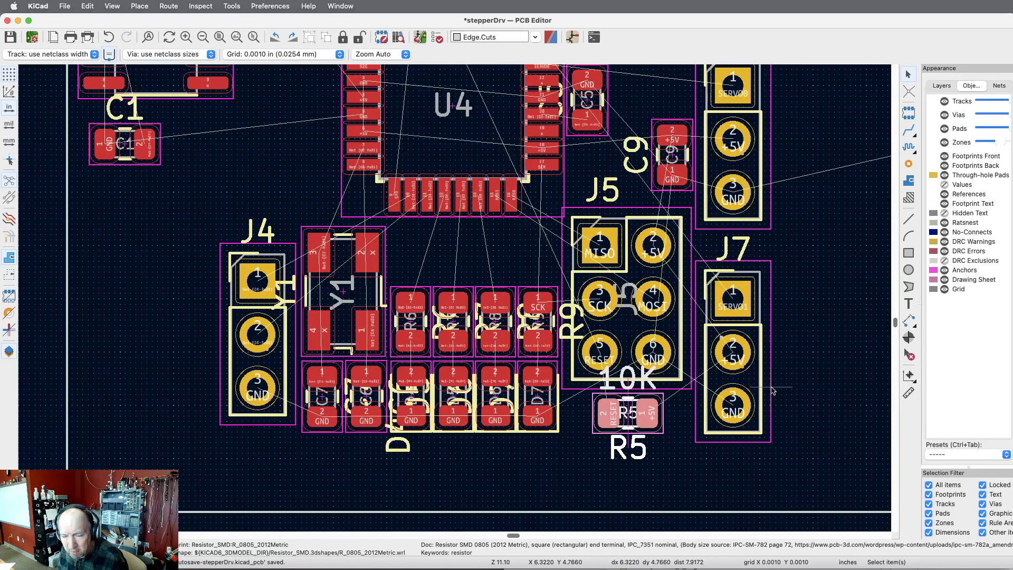
{"action": "left_click", "coordinate": [772, 388]}
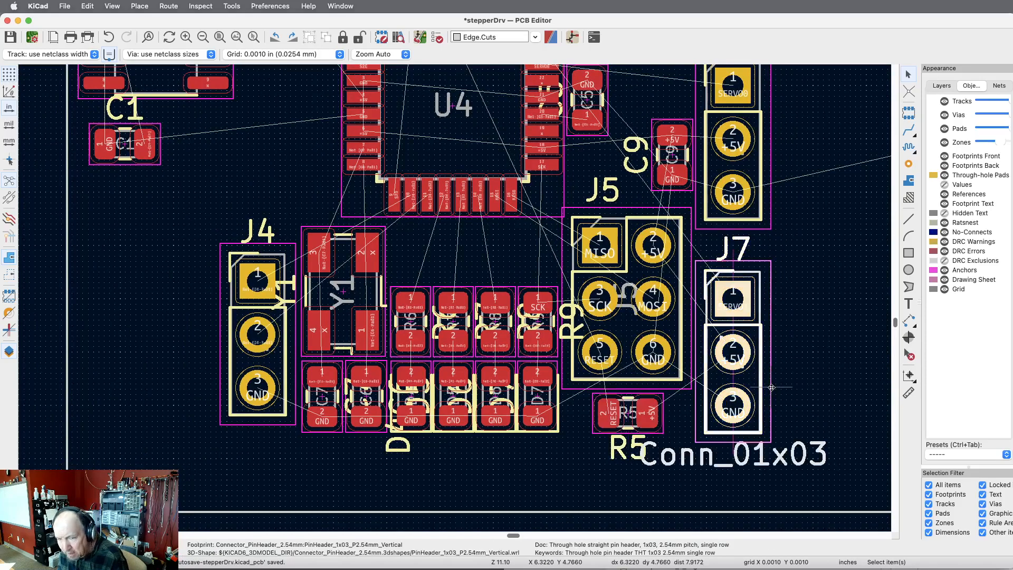
{"action": "double_click", "coordinate": [771, 389]}
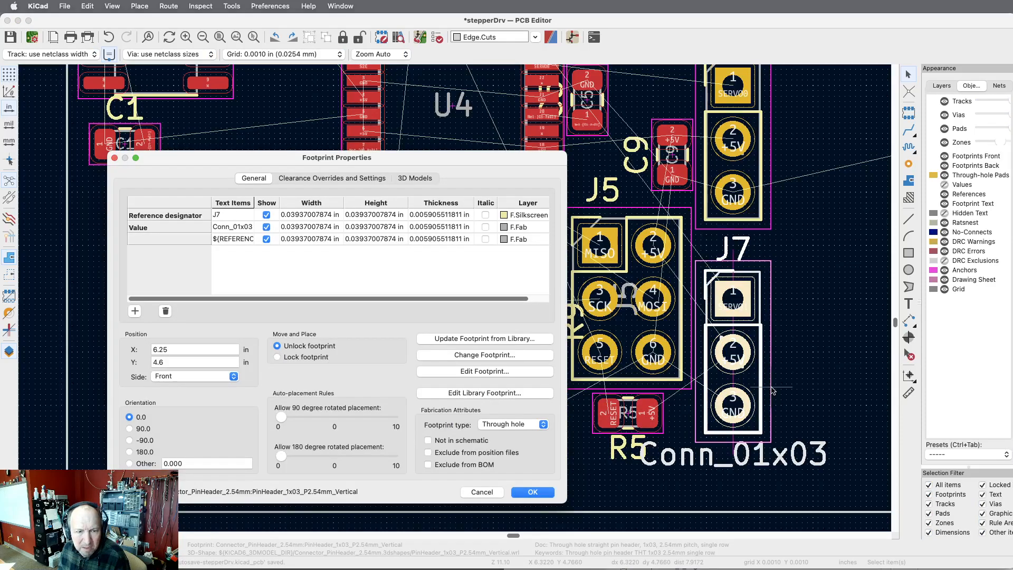
{"action": "key", "text": "Escape"}
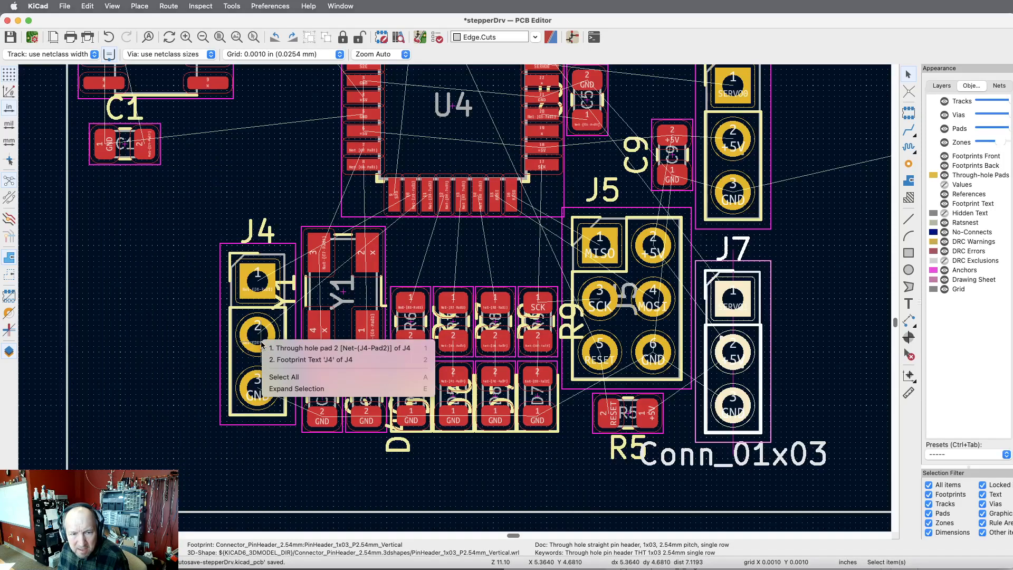
{"action": "double_click", "coordinate": [288, 334]}
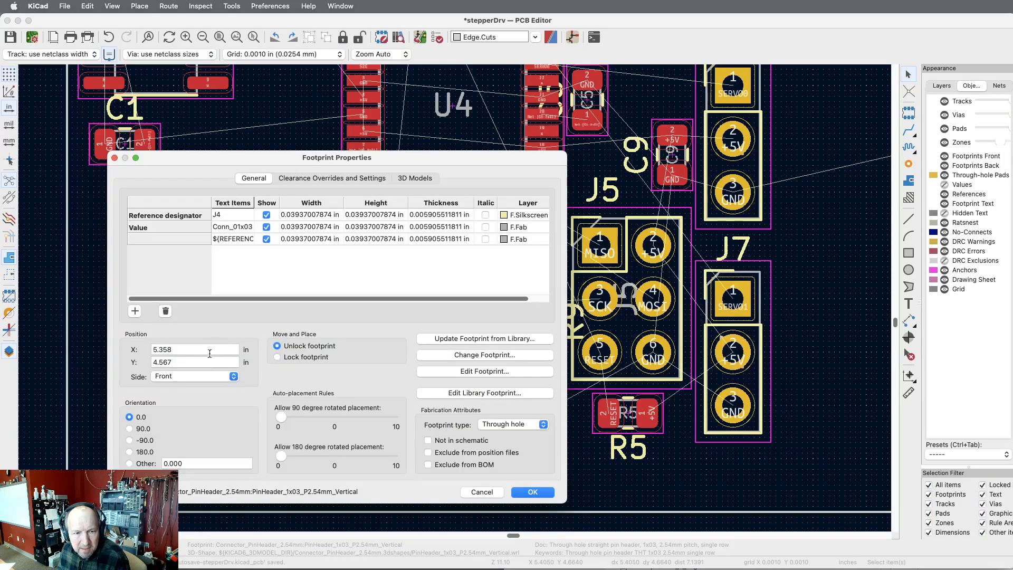
{"action": "left_click", "coordinate": [190, 363]}
{"action": "key", "text": "BackSpace"}
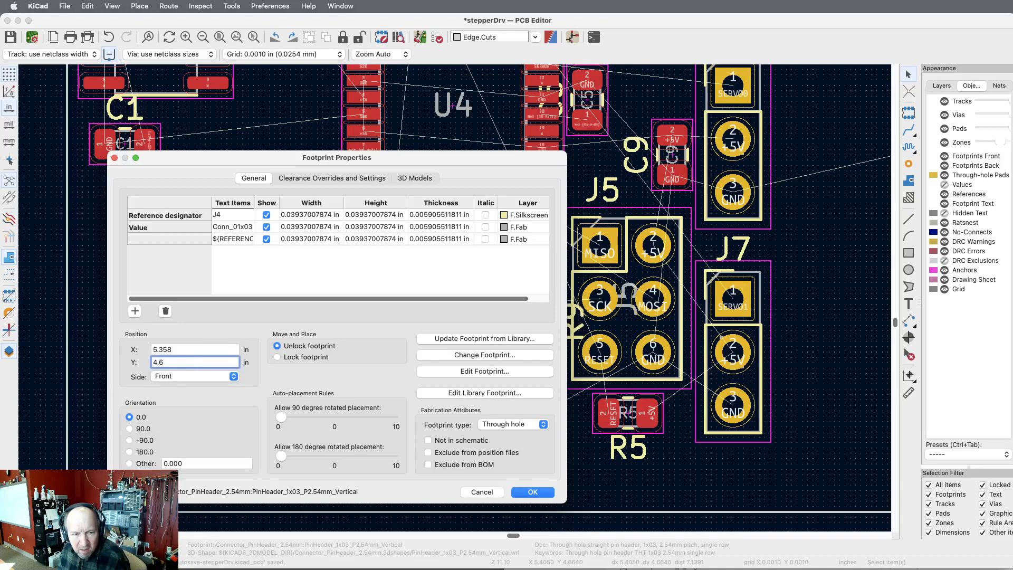
{"action": "left_click", "coordinate": [179, 350]}
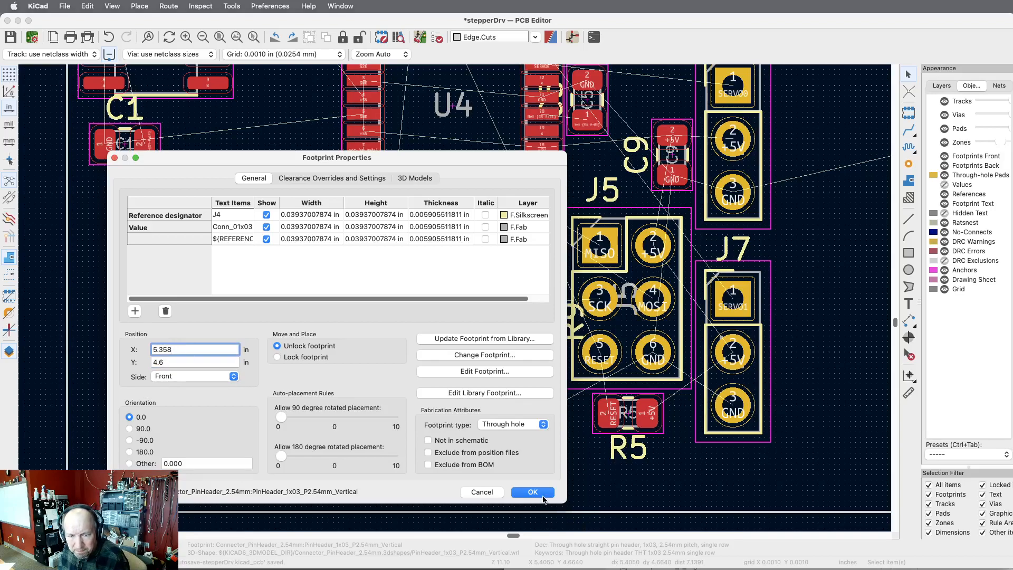
{"action": "left_click", "coordinate": [539, 491]}
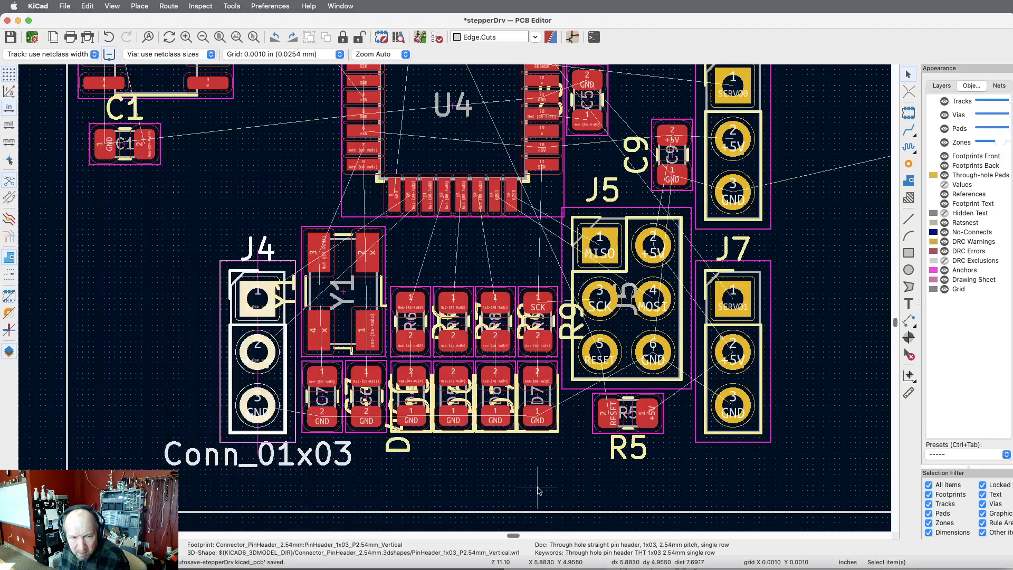
{"action": "key", "text": "Escape"}
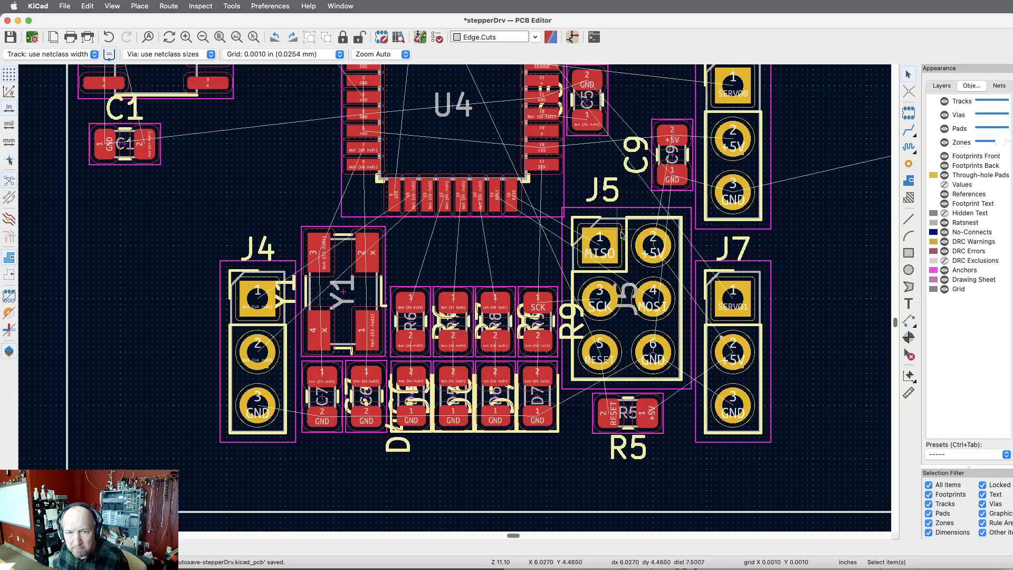
Move microcontroller U4 together with capacitor C5 slightly left, above the resistor and LED rows.
{"action": "scroll", "coordinate": [615, 231], "scroll_direction": "down", "scroll_amount": 2}
{"action": "scroll", "coordinate": [672, 285], "scroll_direction": "down", "scroll_amount": 1}
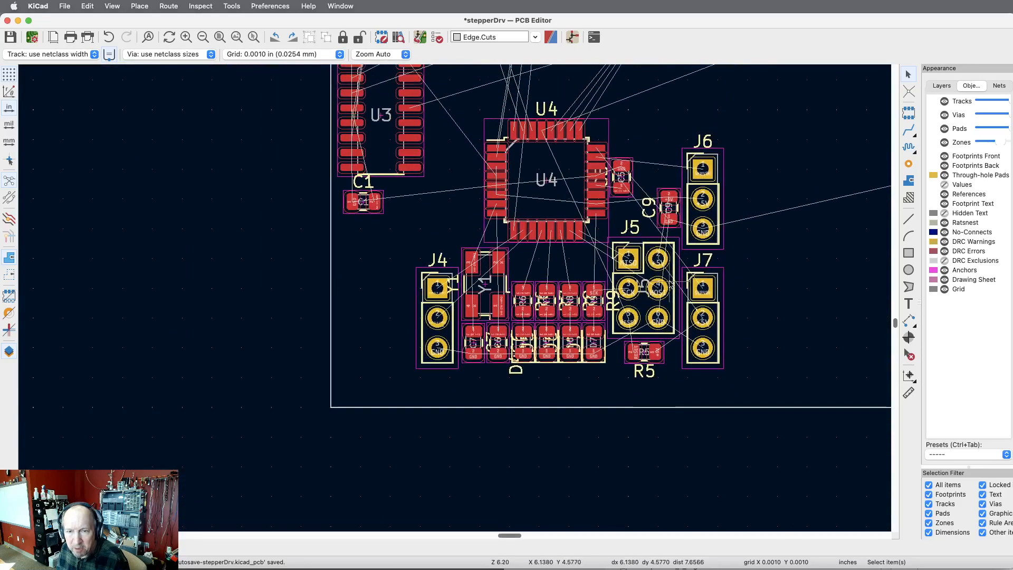
{"action": "scroll", "coordinate": [638, 108], "scroll_direction": "up", "scroll_amount": 3}
{"action": "left_click_drag", "start_coordinate": [657, 172], "coordinate": [452, 305]}
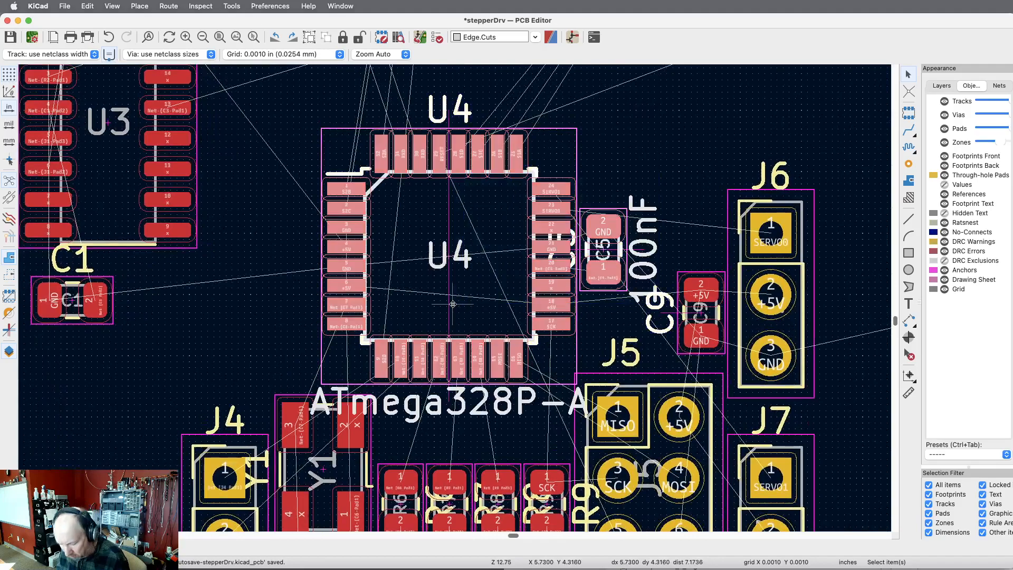
{"action": "key", "text": "m"}
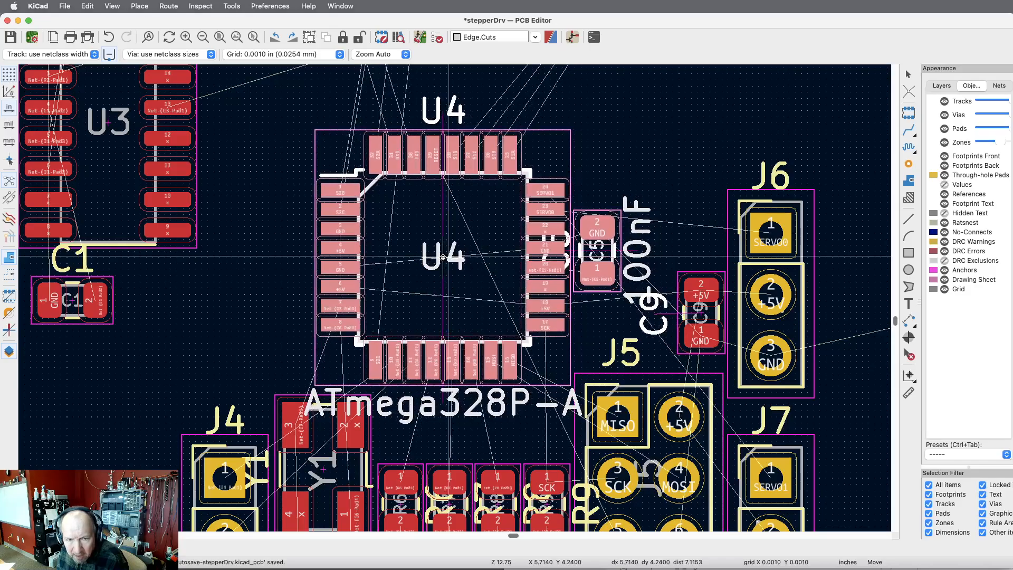
{"action": "left_click", "coordinate": [443, 257]}
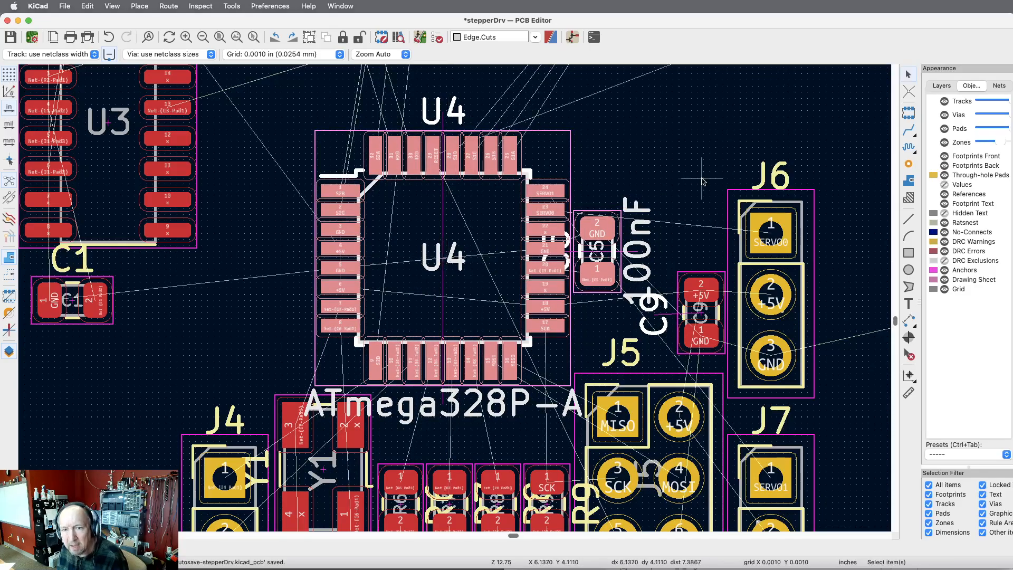
{"action": "left_click", "coordinate": [707, 171]}
{"action": "scroll", "coordinate": [478, 112], "scroll_direction": "down", "scroll_amount": 4}
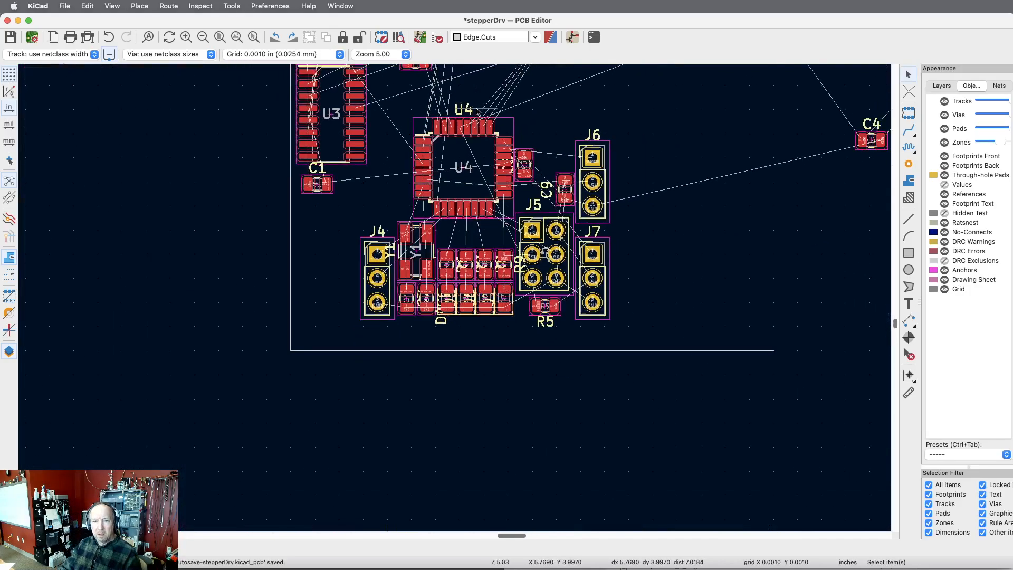
{"action": "scroll", "coordinate": [478, 112], "scroll_direction": "up", "scroll_amount": 1}
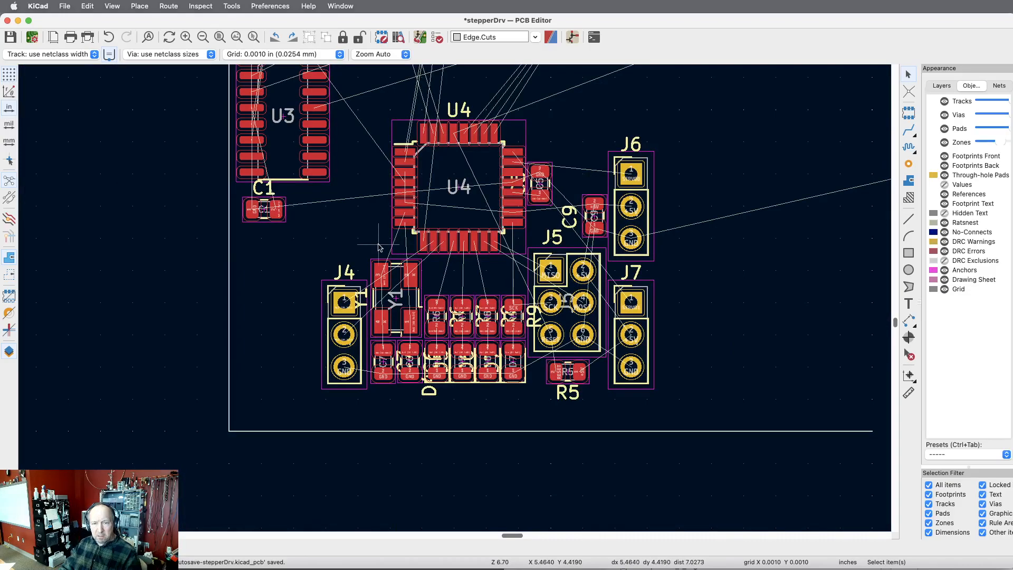
Check connector J7's position in its footprint properties.
{"action": "scroll", "coordinate": [379, 247], "scroll_direction": "down", "scroll_amount": 5}
{"action": "scroll", "coordinate": [379, 248], "scroll_direction": "down", "scroll_amount": 1}
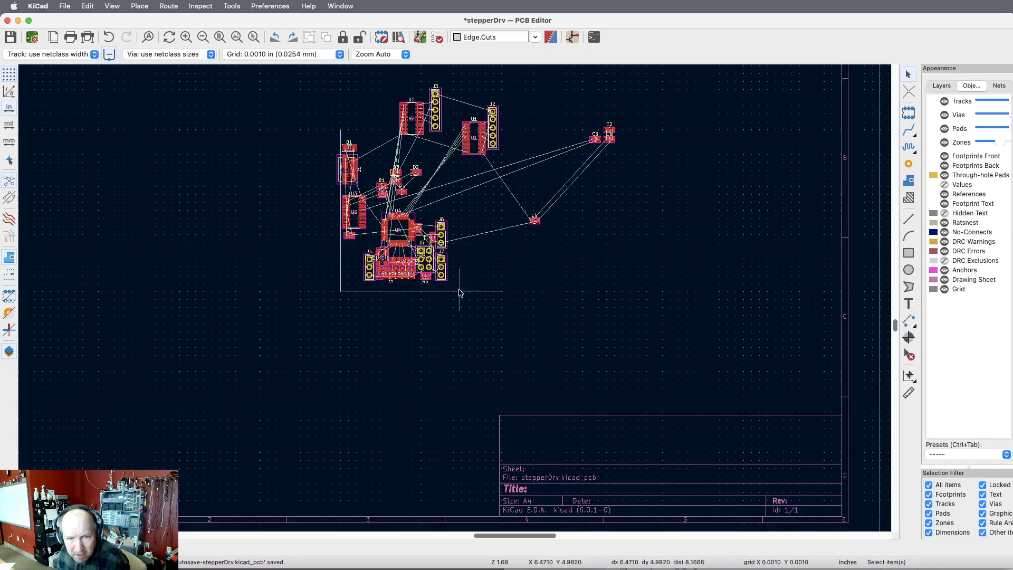
{"action": "scroll", "coordinate": [441, 289], "scroll_direction": "up", "scroll_amount": 6}
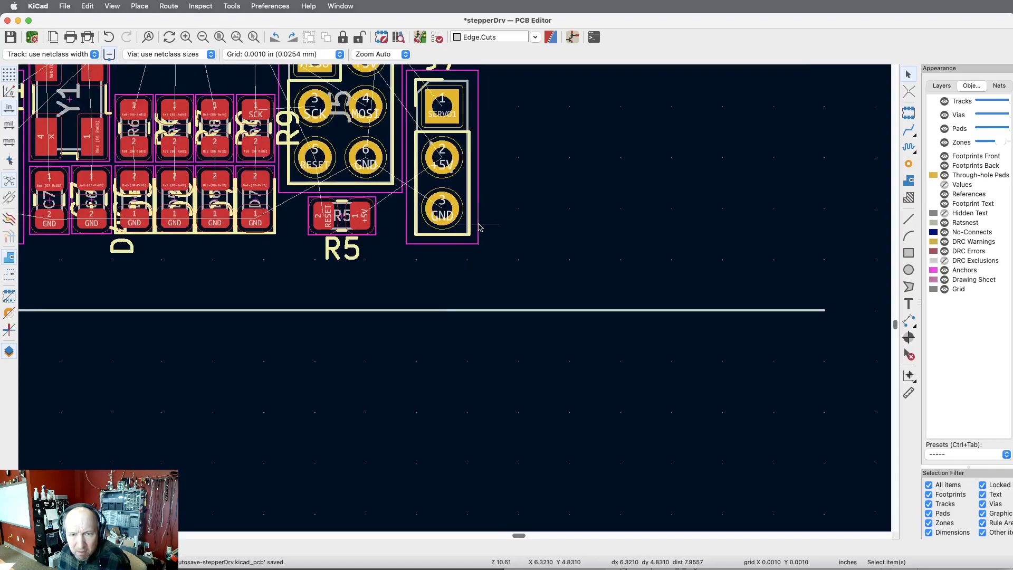
{"action": "left_click", "coordinate": [478, 172]}
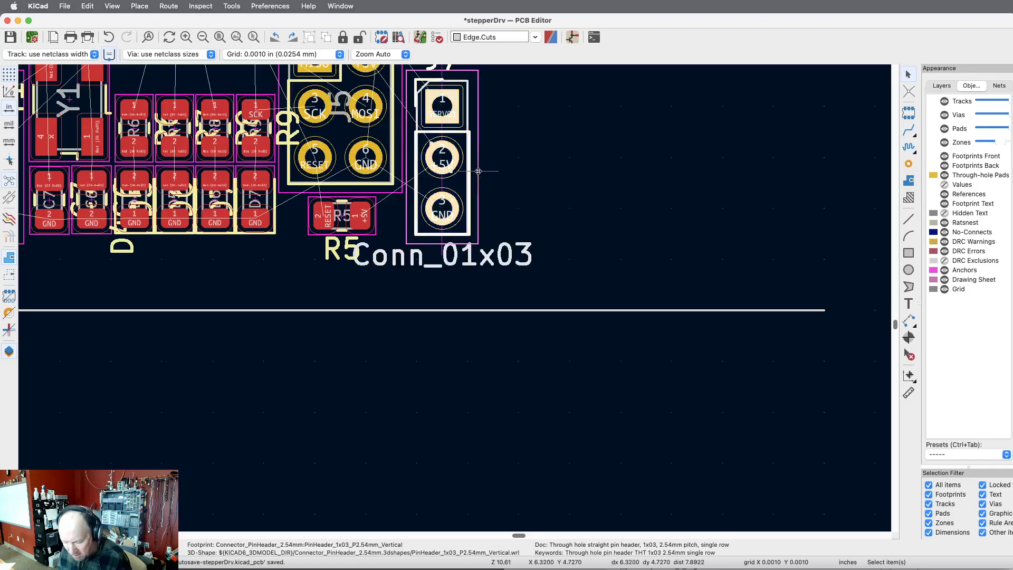
{"action": "key", "text": "e"}
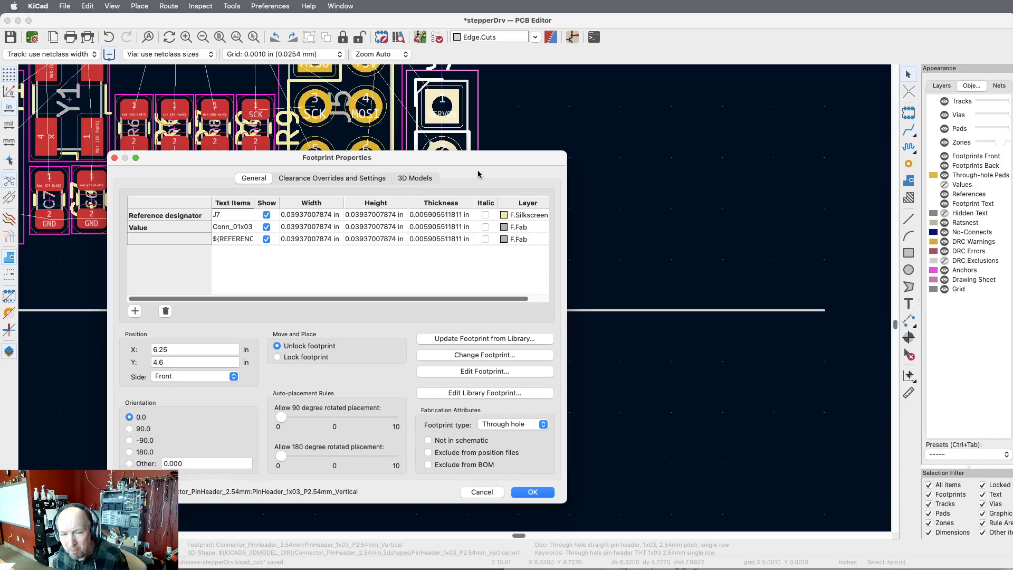
{"action": "key", "text": "Escape"}
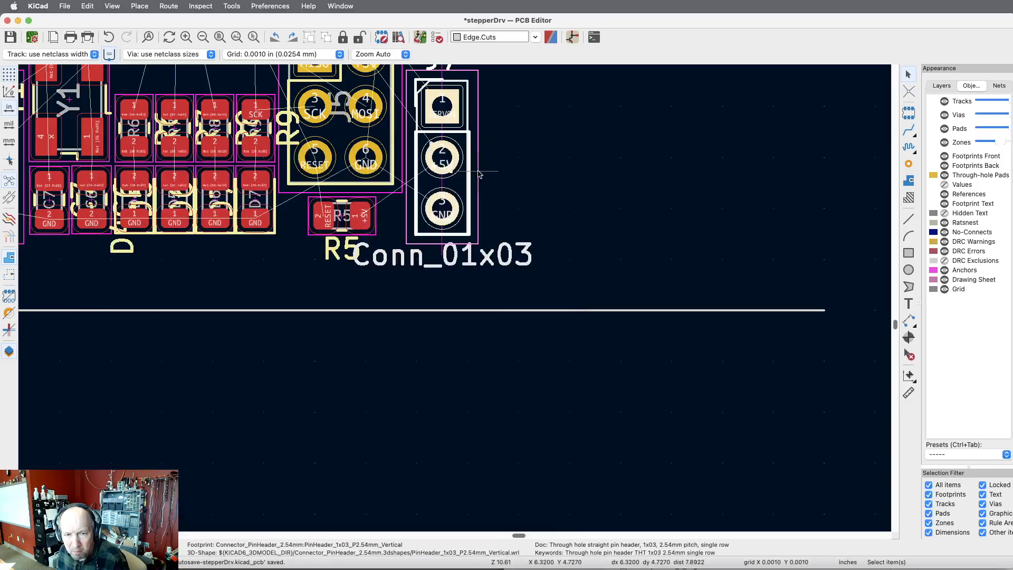
Set the board editor's grid to 0.1000 in (2.5400 mm).
{"action": "left_click", "coordinate": [908, 218]}
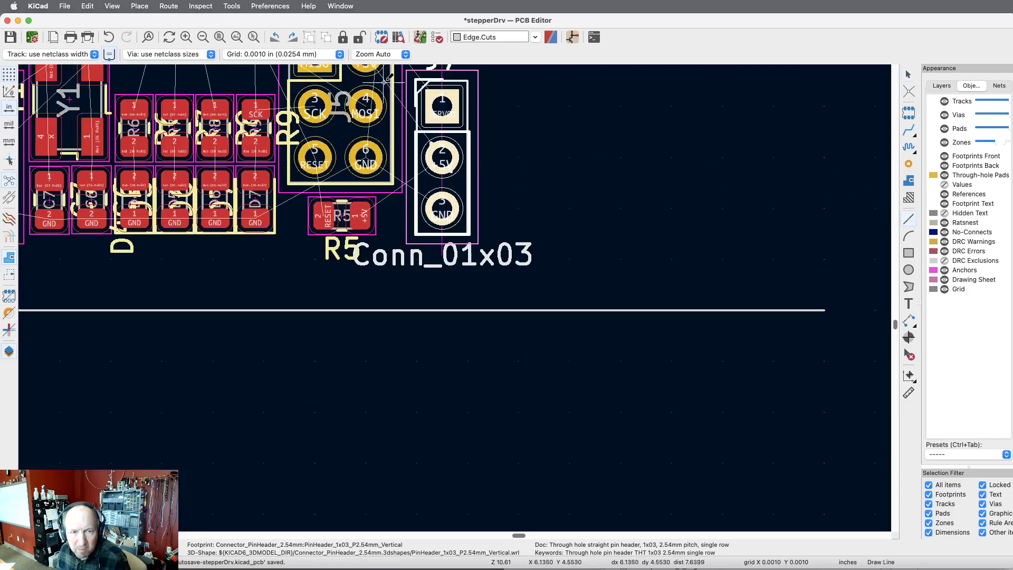
{"action": "key", "text": "Escape"}
{"action": "left_click", "coordinate": [337, 54]}
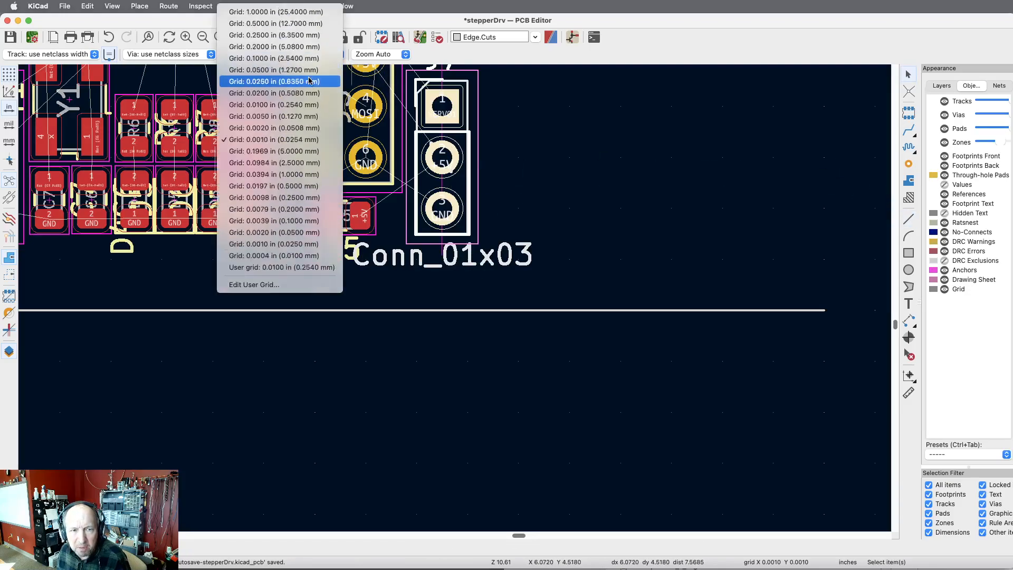
{"action": "left_click", "coordinate": [292, 58]}
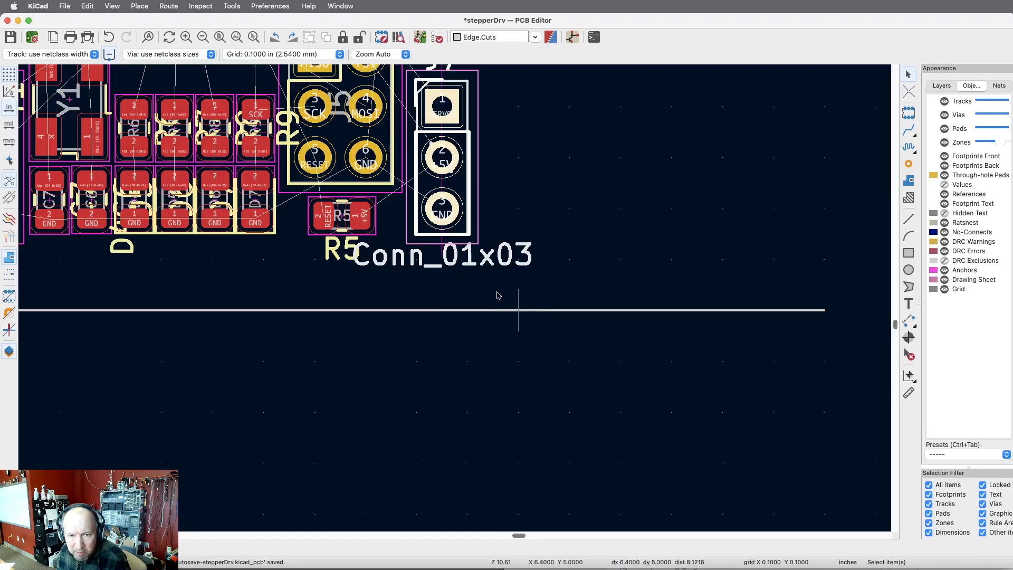
Draw a vertical Edge.Cuts line at X 6.4 in from the board's bottom edge at Y 5.0 in up past connector J3.
{"action": "left_click", "coordinate": [911, 220]}
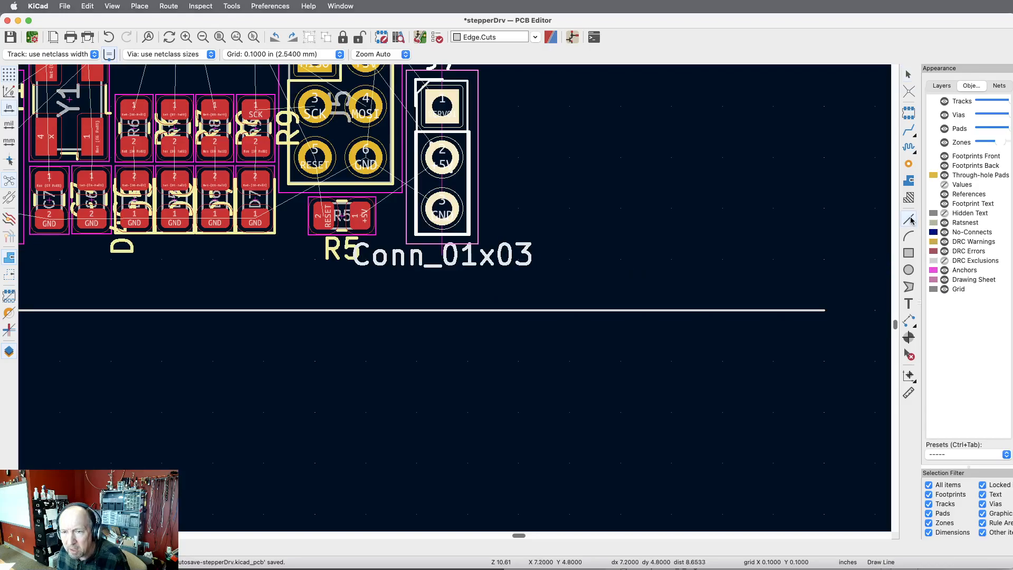
{"action": "left_click", "coordinate": [942, 86]}
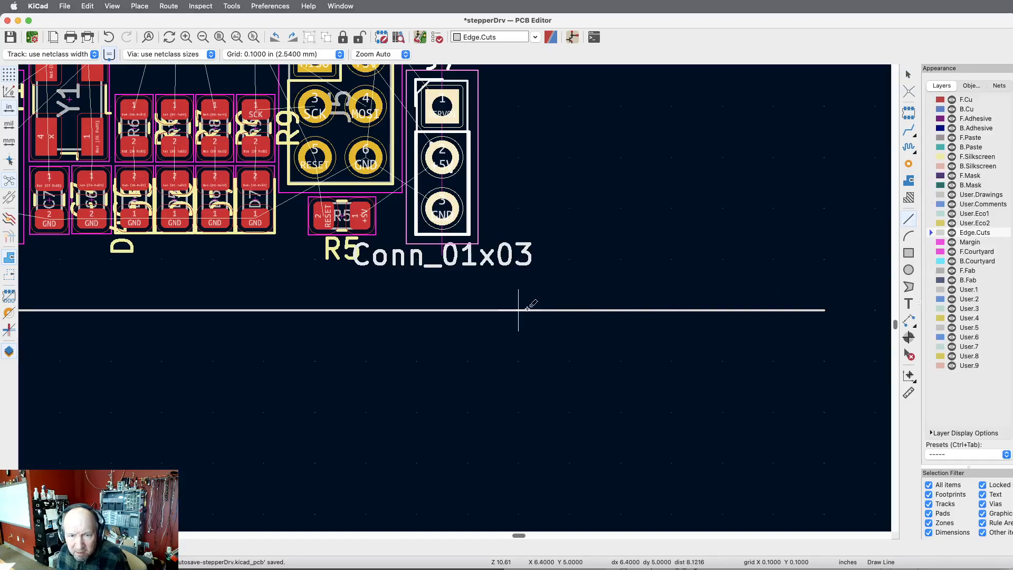
{"action": "left_click", "coordinate": [467, 310]}
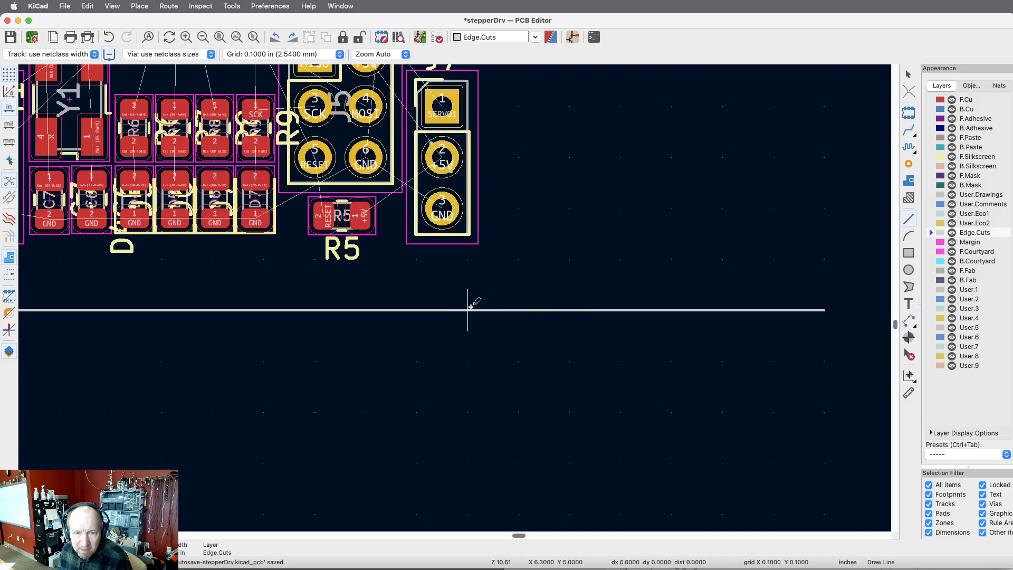
{"action": "key", "text": "Escape"}
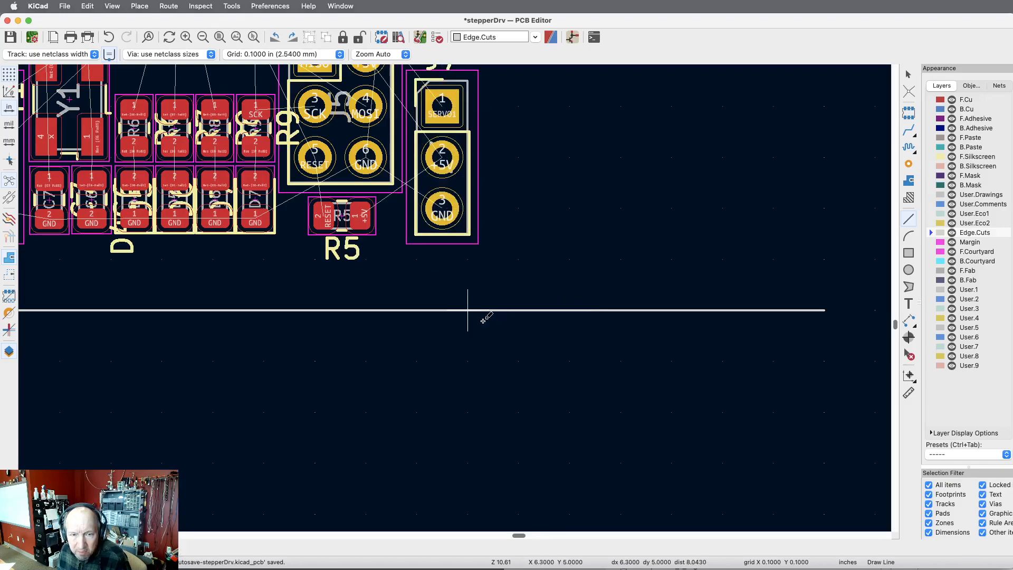
{"action": "scroll", "coordinate": [506, 315], "scroll_direction": "up", "scroll_amount": 5}
{"action": "scroll", "coordinate": [506, 315], "scroll_direction": "down", "scroll_amount": 6}
{"action": "scroll", "coordinate": [508, 313], "scroll_direction": "down", "scroll_amount": 2}
{"action": "left_click", "coordinate": [513, 306]}
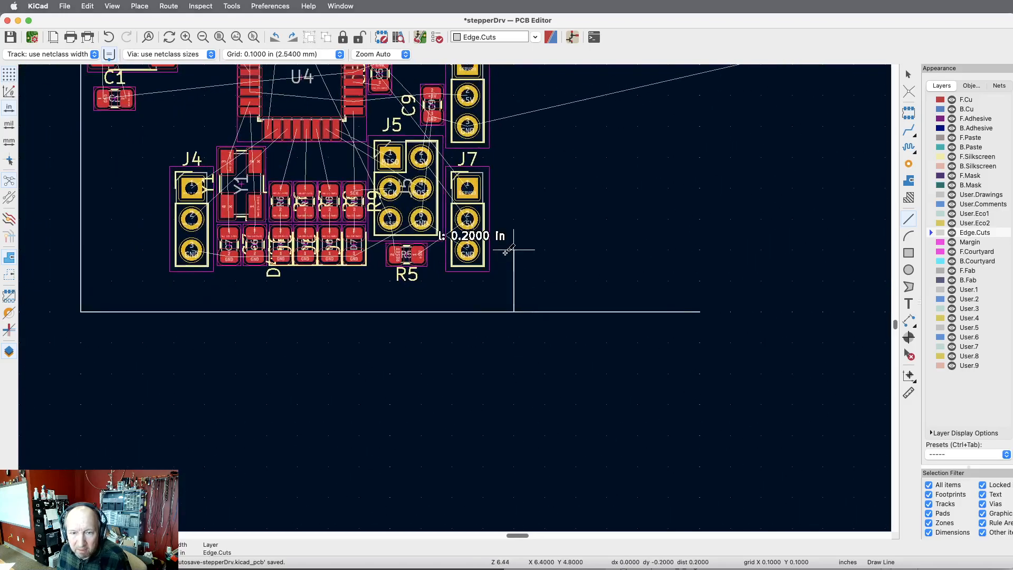
{"action": "scroll", "coordinate": [515, 354], "scroll_direction": "down", "scroll_amount": 4}
{"action": "scroll", "coordinate": [515, 360], "scroll_direction": "down", "scroll_amount": 1}
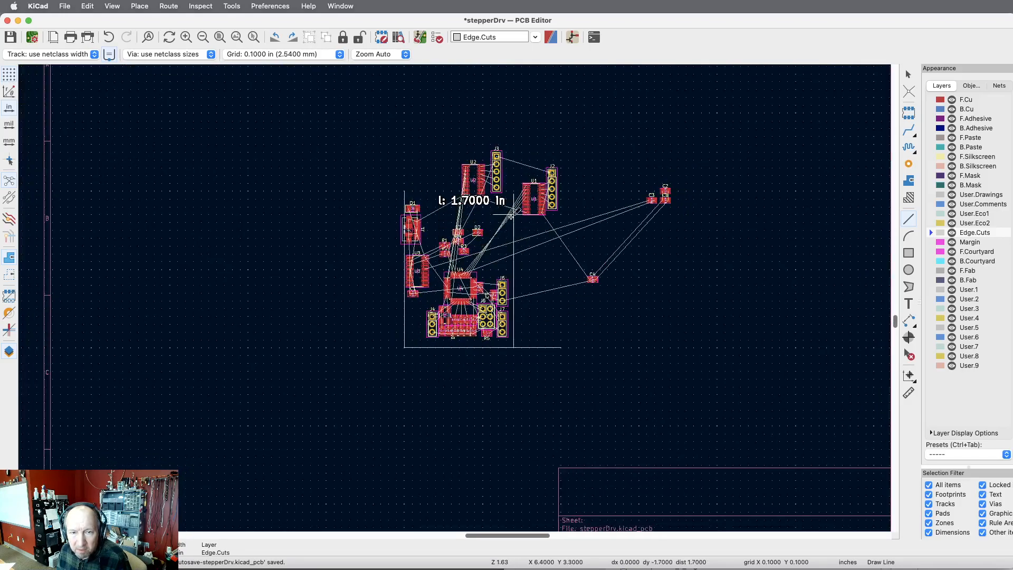
{"action": "scroll", "coordinate": [514, 136], "scroll_direction": "up", "scroll_amount": 1}
{"action": "double_click", "coordinate": [514, 136]}
{"action": "key", "text": "Escape"}
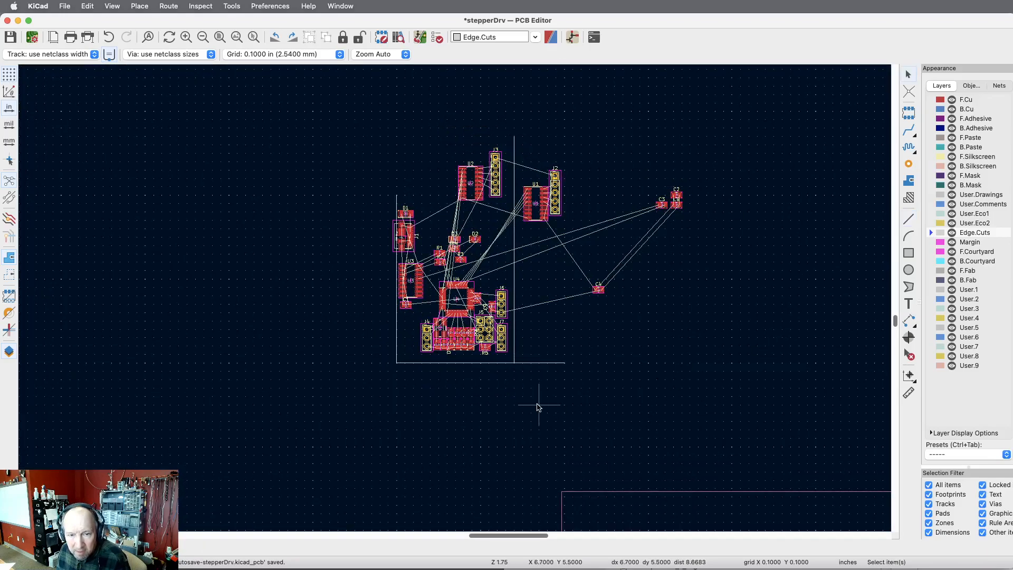
Measure the board's width between its two vertical edge lines, just above the bottom edge.
{"action": "scroll", "coordinate": [541, 398], "scroll_direction": "up", "scroll_amount": 1}
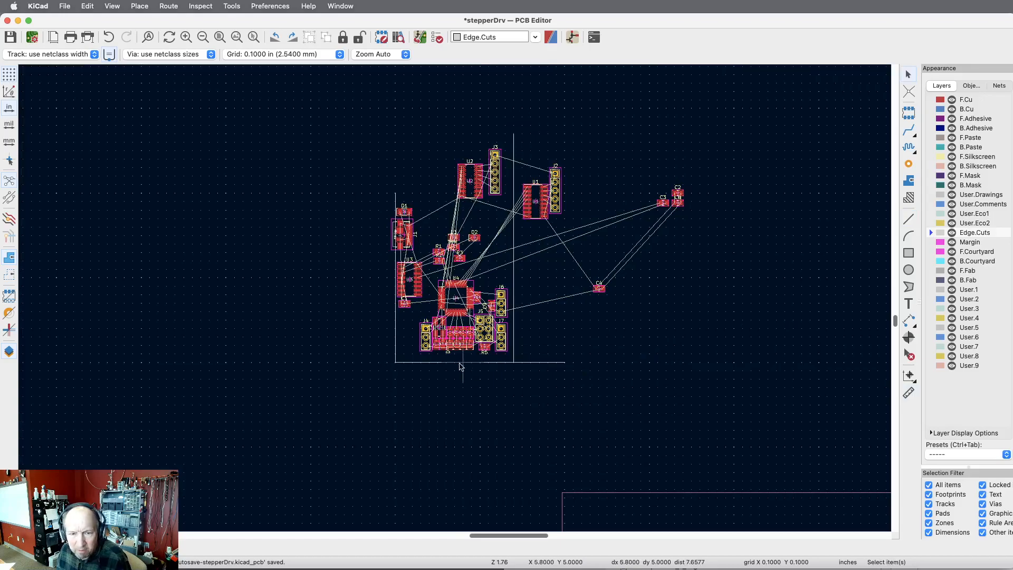
{"action": "scroll", "coordinate": [459, 364], "scroll_direction": "up", "scroll_amount": 5}
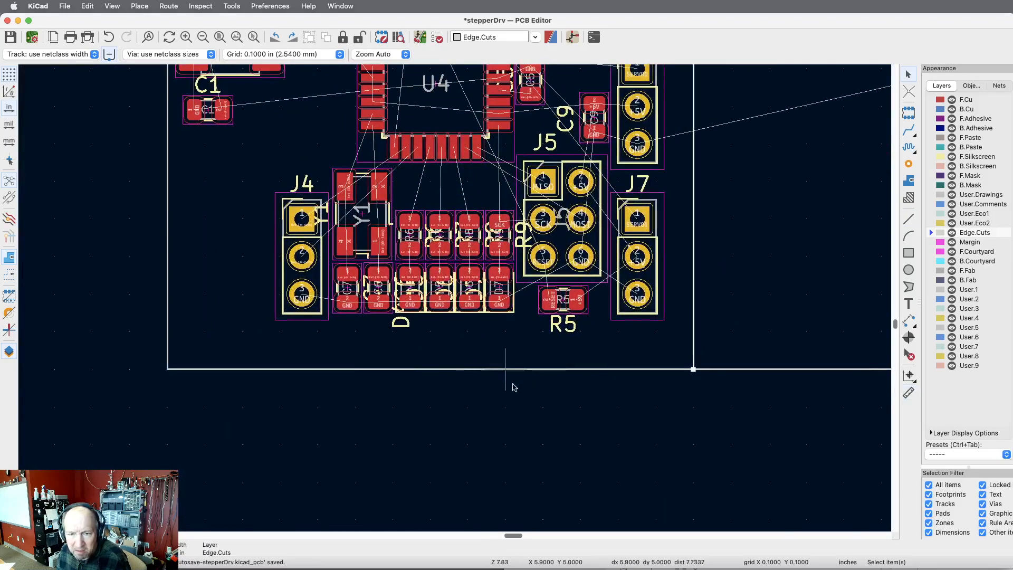
{"action": "left_click", "coordinate": [909, 392]}
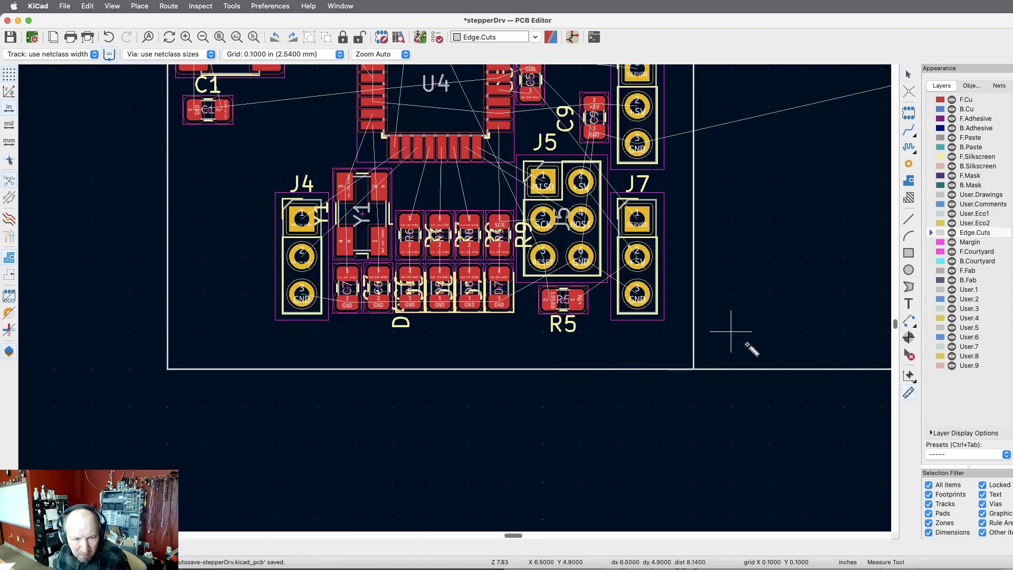
{"action": "left_click", "coordinate": [696, 344]}
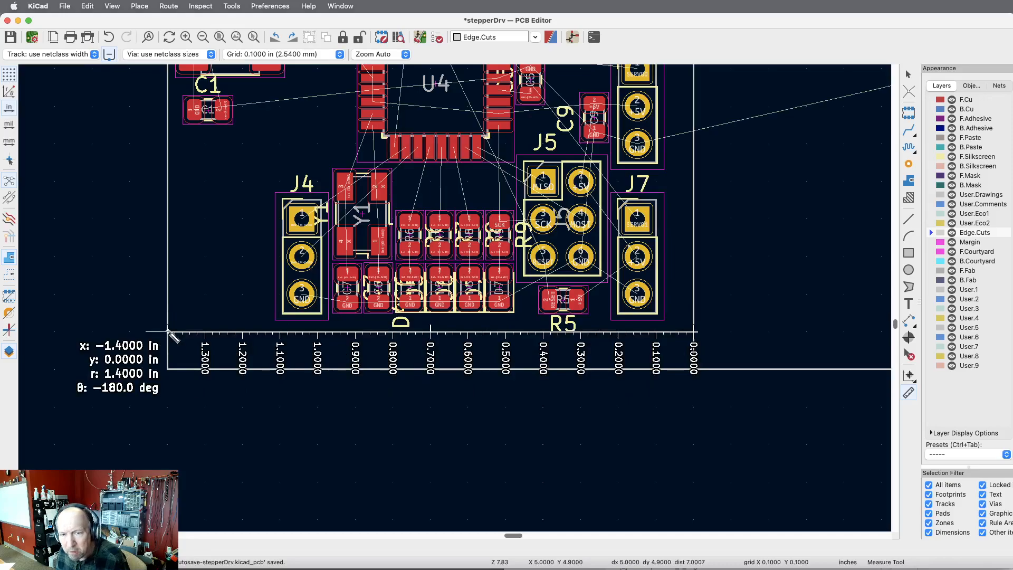
{"action": "key", "text": "Escape"}
Examine the ratsnest connections between U3, resistors R1 to R4, LEDs D2 and D3 and microcontroller U4.
{"action": "scroll", "coordinate": [782, 455], "scroll_direction": "down", "scroll_amount": 5}
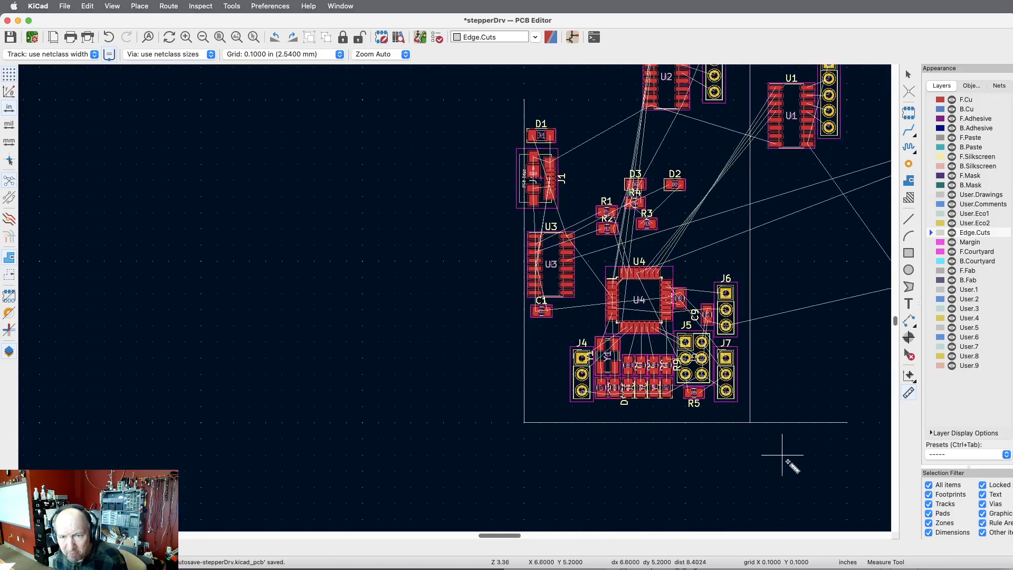
{"action": "scroll", "coordinate": [459, 422], "scroll_direction": "down", "scroll_amount": 2}
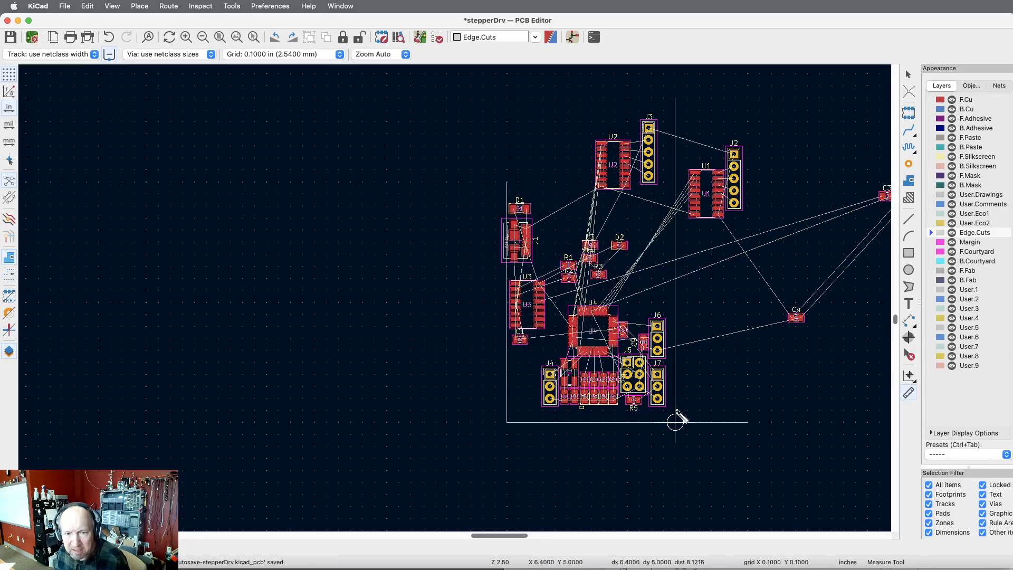
{"action": "scroll", "coordinate": [594, 288], "scroll_direction": "up", "scroll_amount": 3}
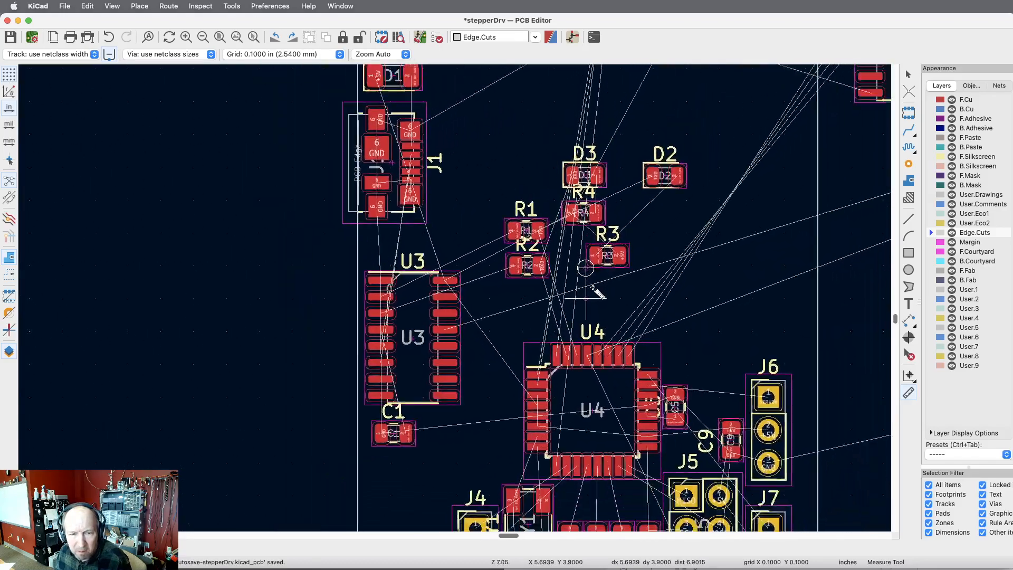
{"action": "scroll", "coordinate": [594, 288], "scroll_direction": "down", "scroll_amount": 1}
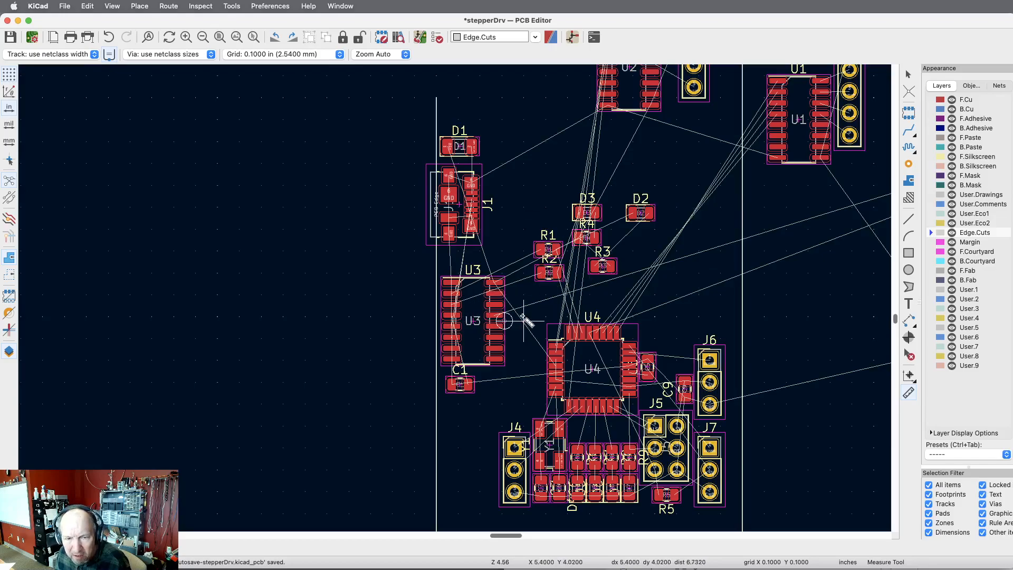
{"action": "scroll", "coordinate": [565, 317], "scroll_direction": "up", "scroll_amount": 6}
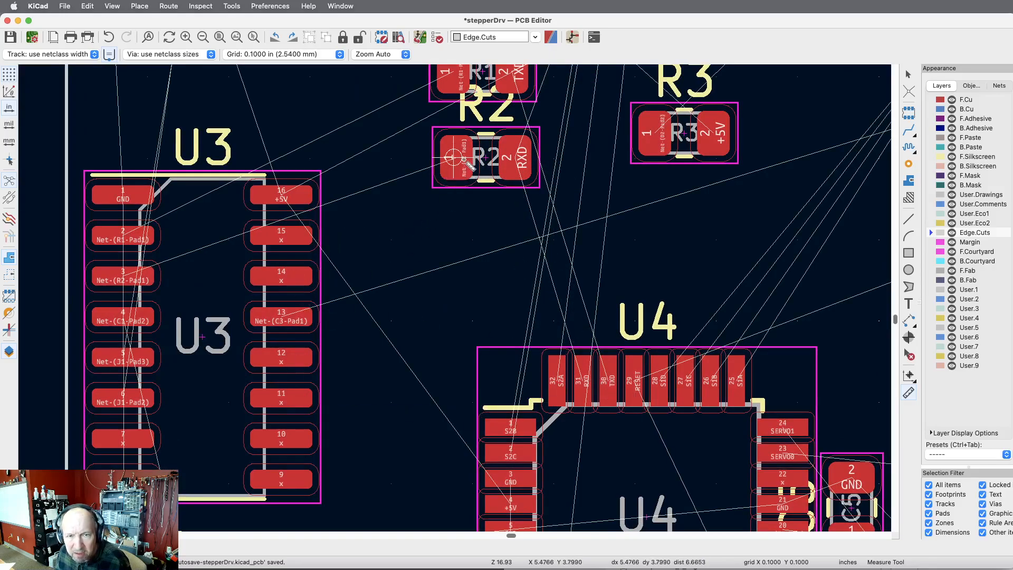
{"action": "scroll", "coordinate": [543, 231], "scroll_direction": "down", "scroll_amount": 4}
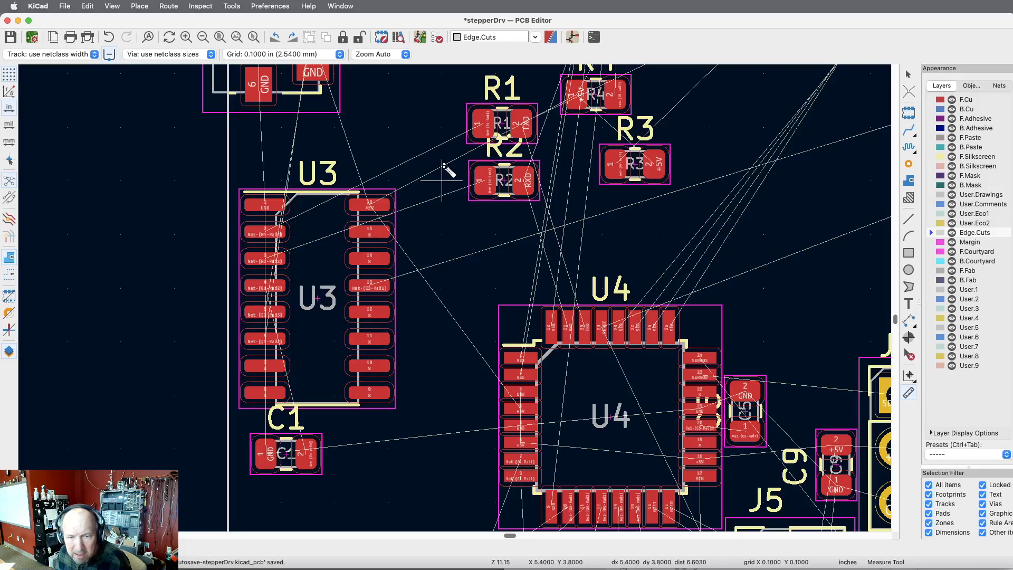
{"action": "scroll", "coordinate": [308, 468], "scroll_direction": "down", "scroll_amount": 2}
{"action": "scroll", "coordinate": [534, 331], "scroll_direction": "down", "scroll_amount": 5}
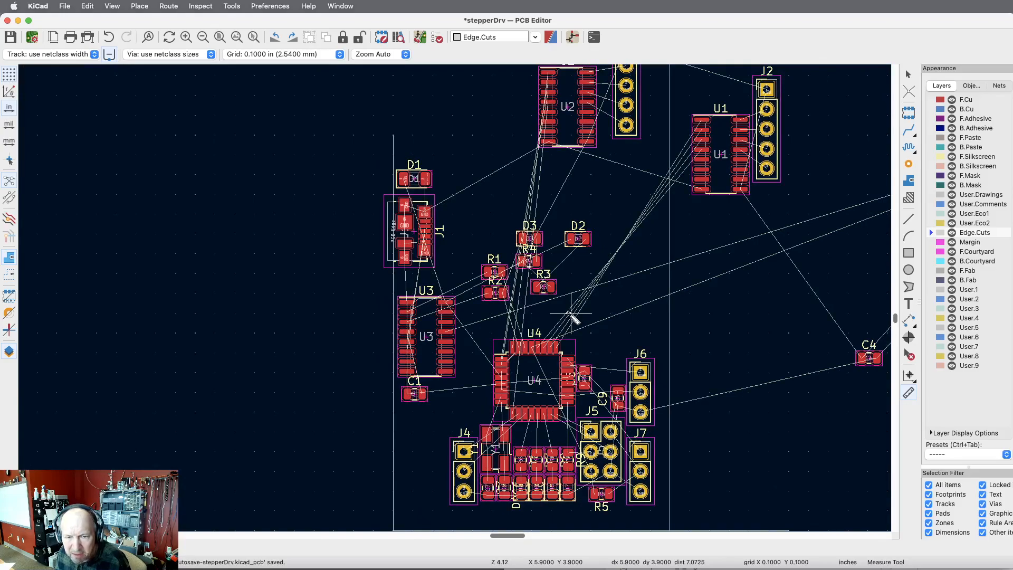
Switch to the Schematic Editor and swap LED D3 with resistor R4, putting D3 on the +5V side and R4 on the RXD side.
{"action": "key", "text": "super+grave"}
{"action": "key", "text": "super+grave"}
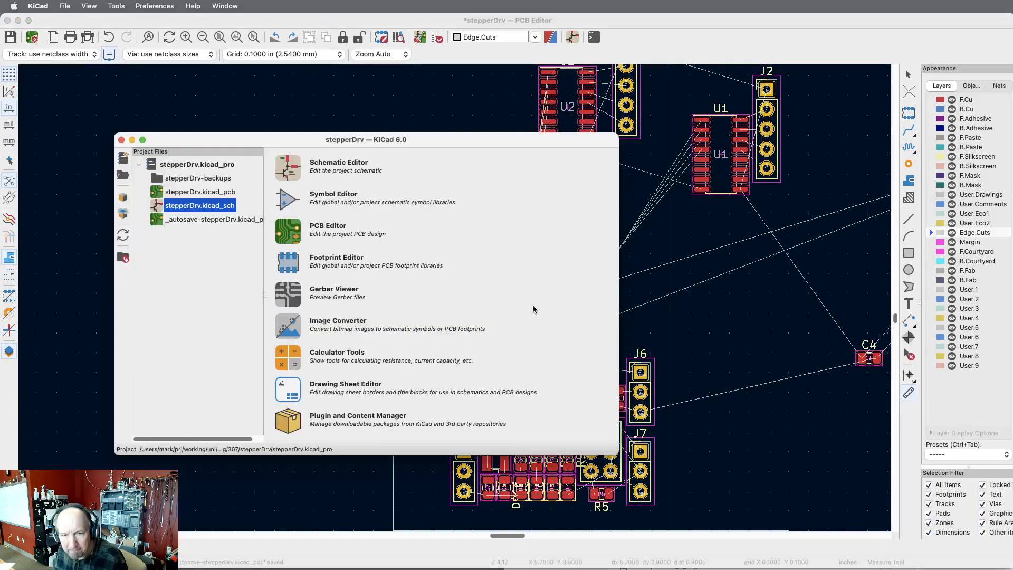
{"action": "scroll", "coordinate": [533, 309], "scroll_direction": "down", "scroll_amount": 5}
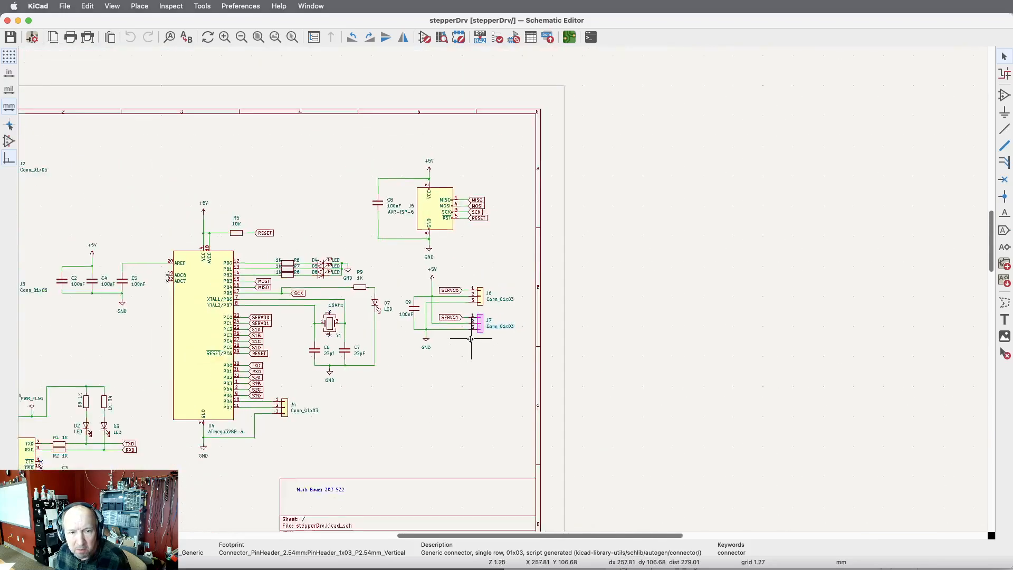
{"action": "scroll", "coordinate": [374, 309], "scroll_direction": "down", "scroll_amount": 3}
{"action": "scroll", "coordinate": [229, 391], "scroll_direction": "up", "scroll_amount": 8}
{"action": "scroll", "coordinate": [229, 391], "scroll_direction": "down", "scroll_amount": 1}
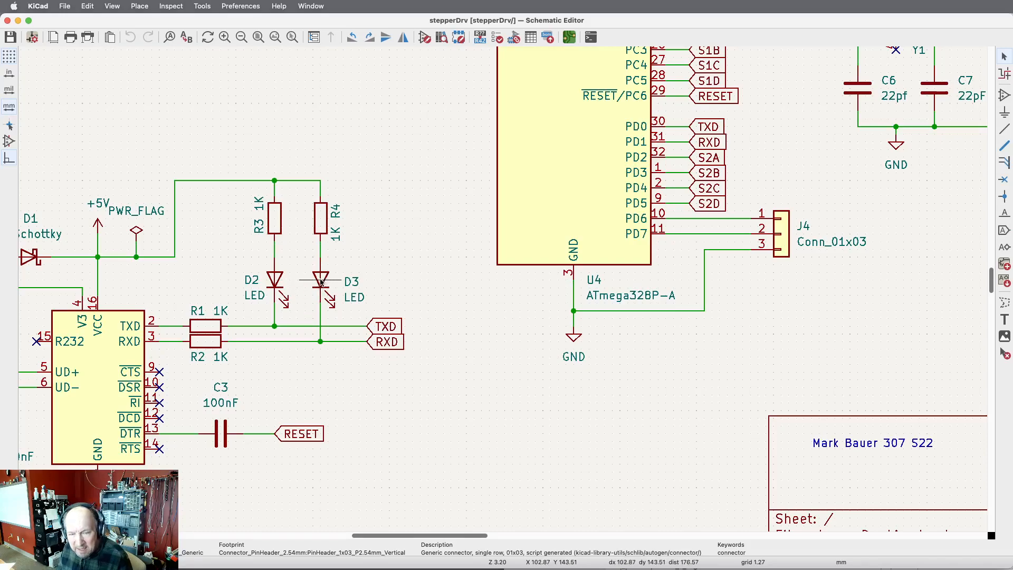
{"action": "left_click_drag", "start_coordinate": [320, 281], "coordinate": [390, 219]}
{"action": "left_click", "coordinate": [326, 216]}
{"action": "left_click_drag", "start_coordinate": [326, 216], "coordinate": [321, 279]}
{"action": "left_click", "coordinate": [392, 213]}
{"action": "left_click_drag", "start_coordinate": [392, 213], "coordinate": [321, 222]}
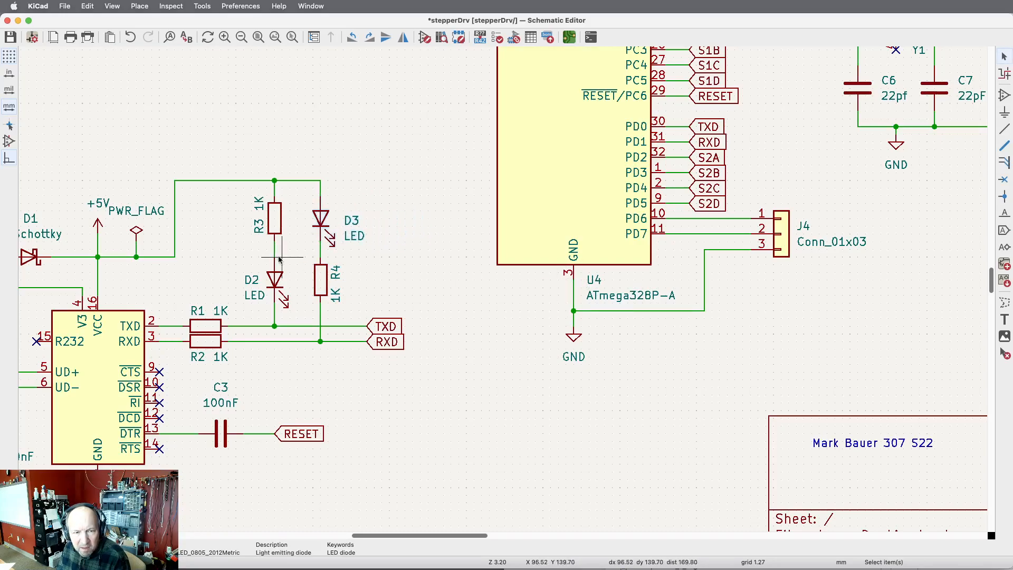
Swap resistor R3 with LED D2 in the schematic, putting D2 on the +5V side and R3 on the TXD side.
{"action": "left_click", "coordinate": [281, 218]}
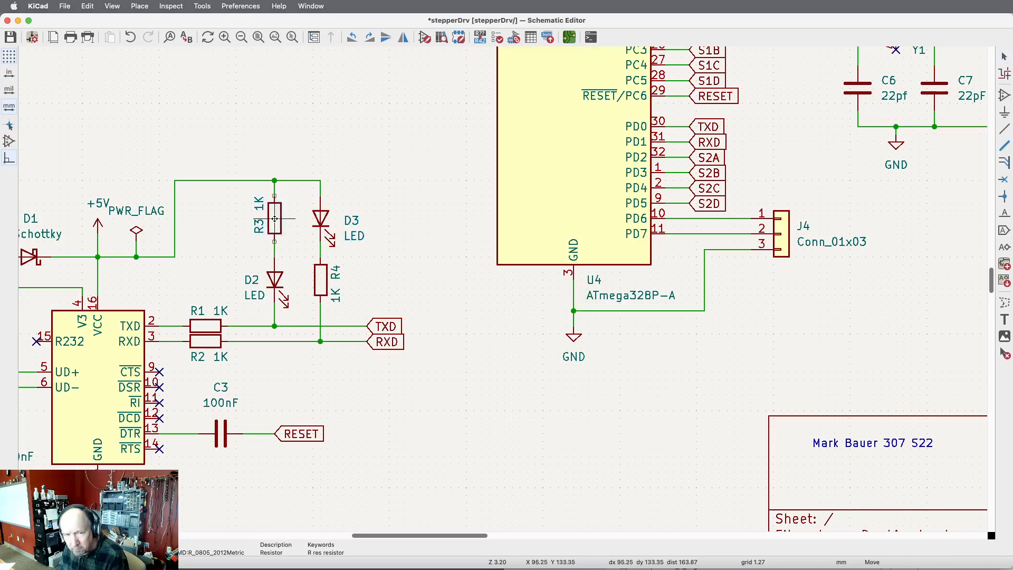
{"action": "left_click_drag", "start_coordinate": [282, 218], "coordinate": [405, 233]}
{"action": "left_click", "coordinate": [284, 279]}
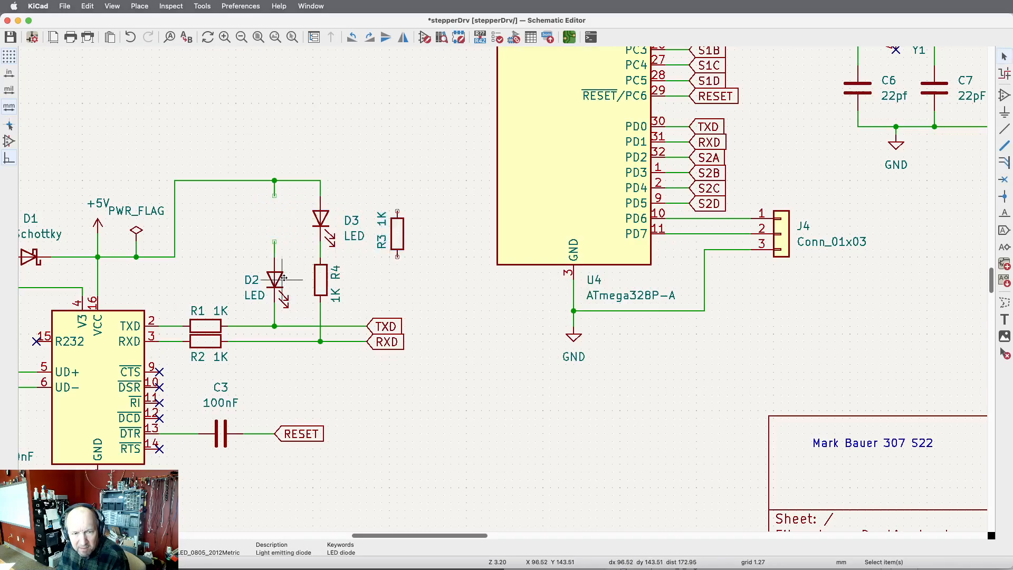
{"action": "left_click_drag", "start_coordinate": [284, 278], "coordinate": [275, 219]}
{"action": "left_click_drag", "start_coordinate": [397, 217], "coordinate": [274, 263]}
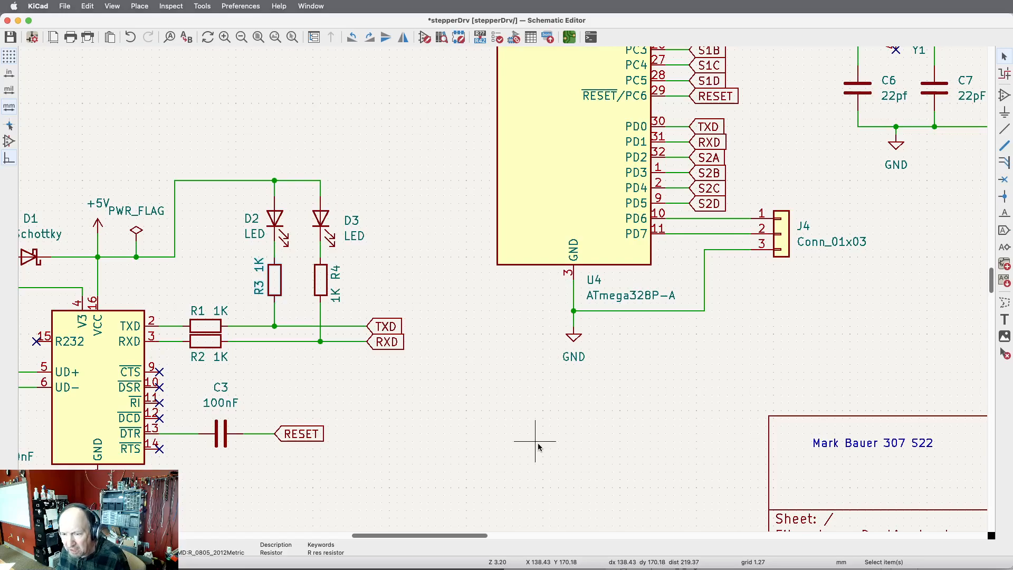
Save the schematic and switch back to the PCB Editor.
{"action": "left_click", "coordinate": [15, 38]}
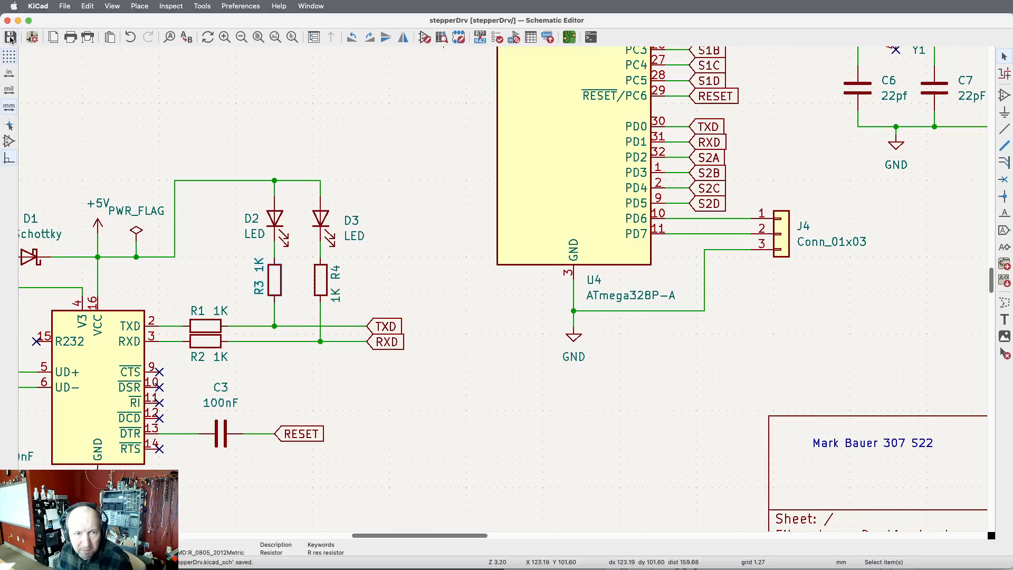
{"action": "key", "text": "super+grave"}
{"action": "key", "text": "super+grave"}
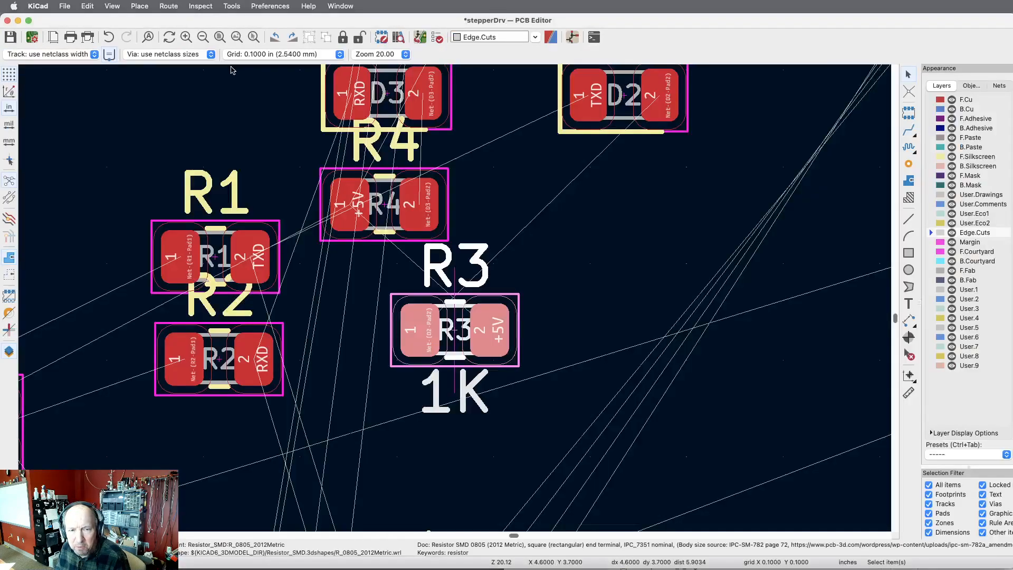
Update the PCB from the schematic so the swapped LED and resistor connections carry over to the board.
{"action": "left_click", "coordinate": [421, 37]}
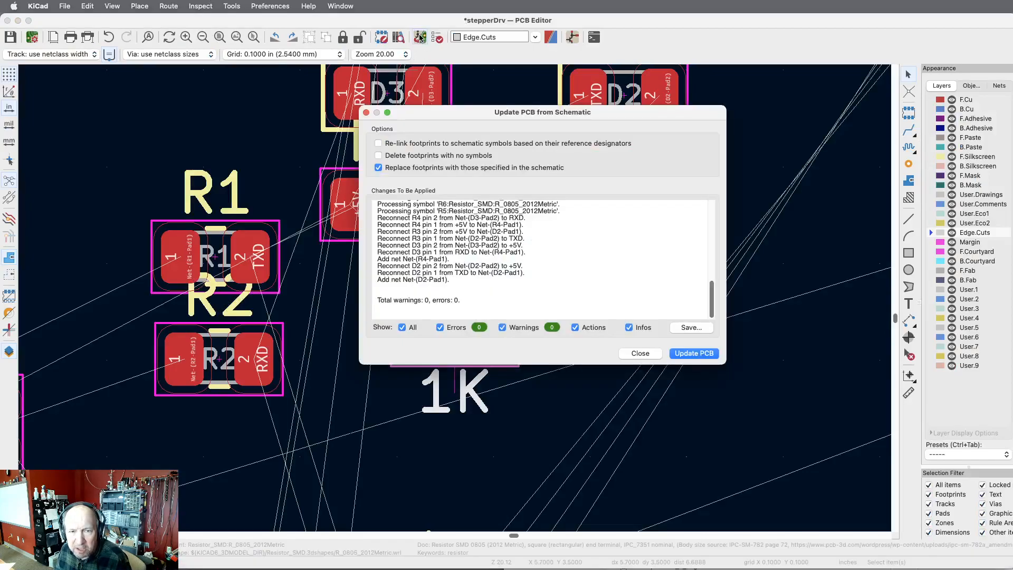
{"action": "left_click", "coordinate": [688, 353]}
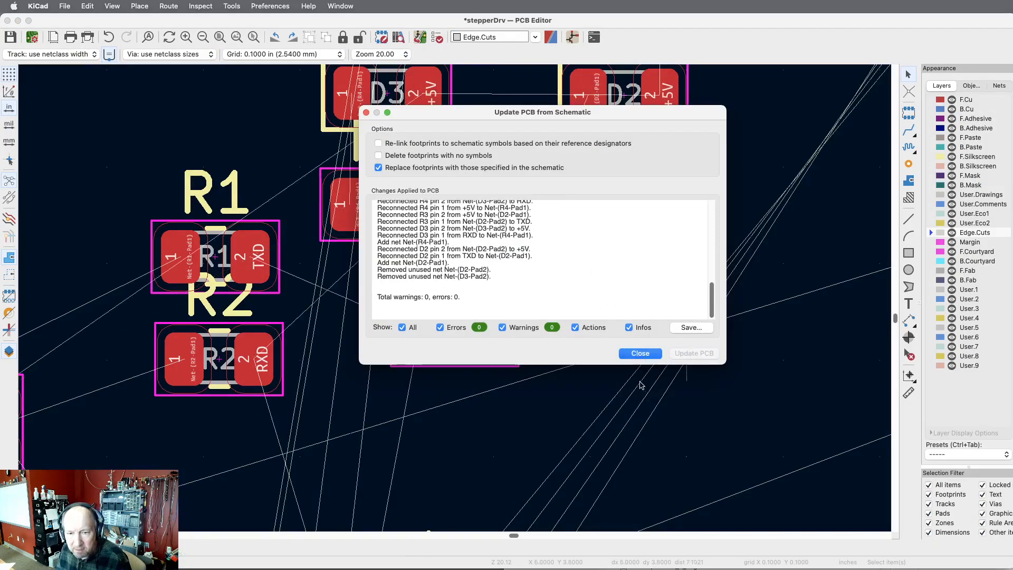
{"action": "left_click", "coordinate": [640, 353]}
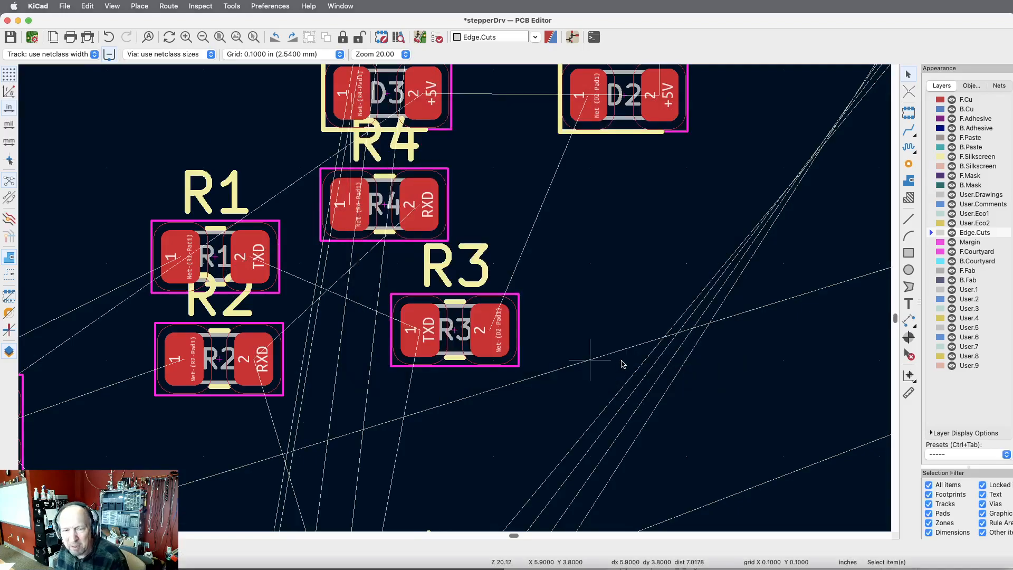
Move LED D2 to the lower-left area of the board beside connector J4, rotated to stand vertically.
{"action": "scroll", "coordinate": [726, 423], "scroll_direction": "down", "scroll_amount": 10}
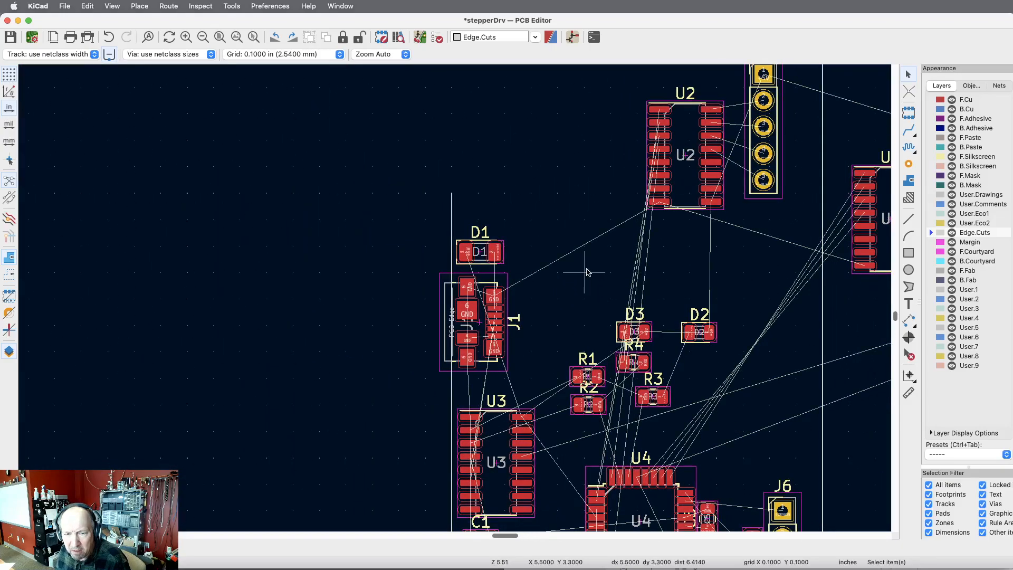
{"action": "scroll", "coordinate": [588, 271], "scroll_direction": "down", "scroll_amount": 4}
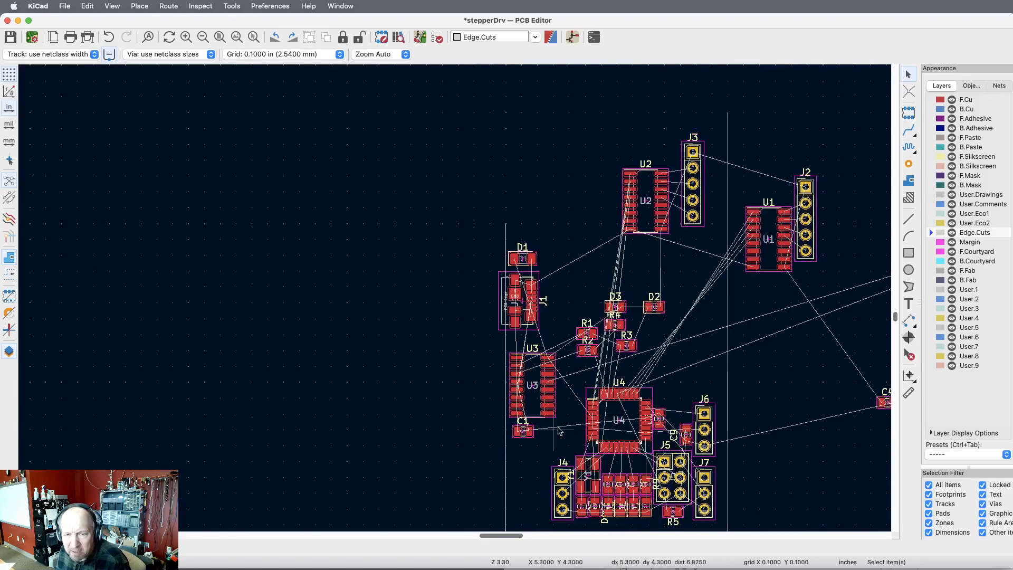
{"action": "left_click", "coordinate": [660, 311]}
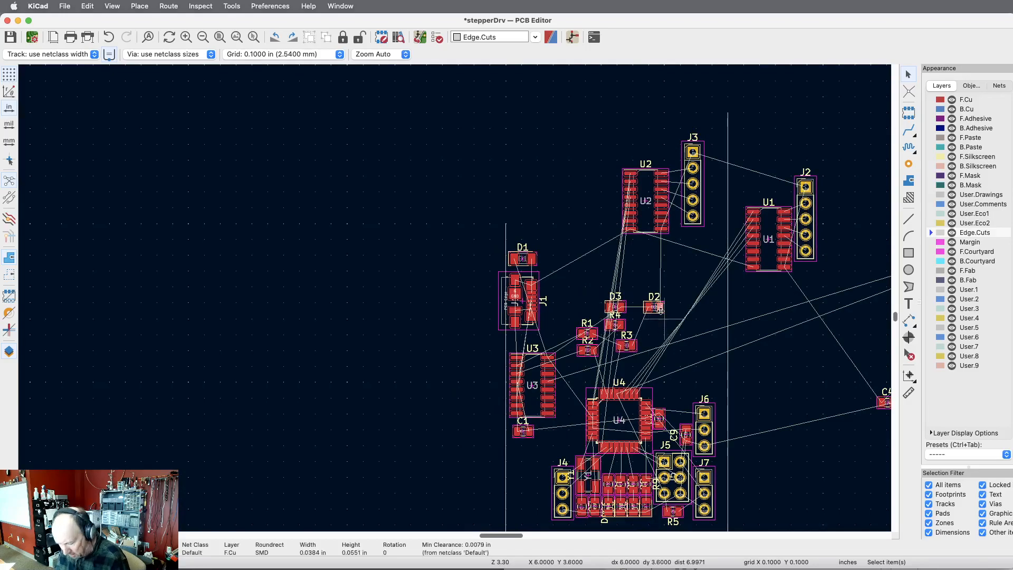
{"action": "key", "text": "m"}
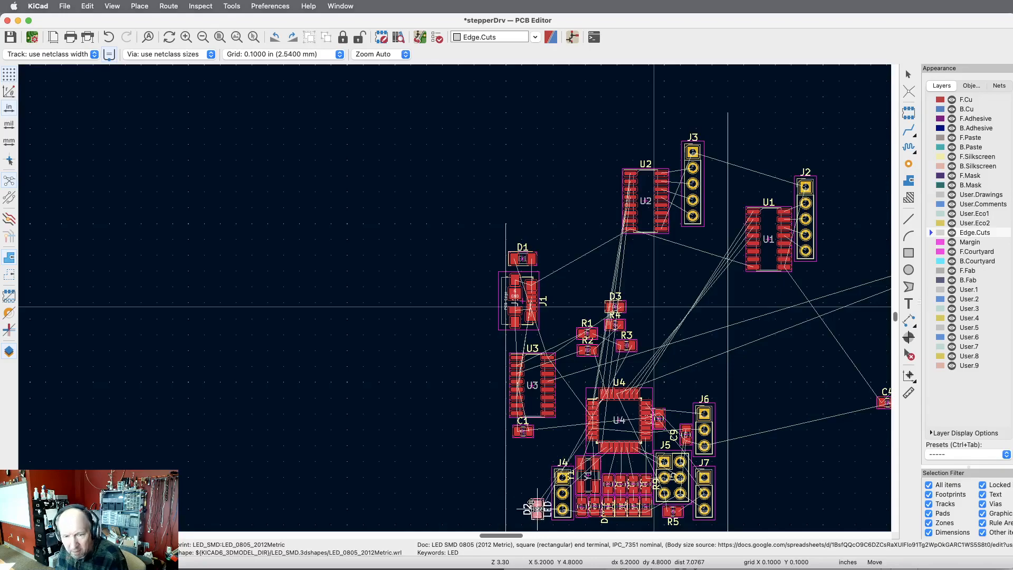
{"action": "key", "text": "r"}
{"action": "left_click", "coordinate": [537, 508]}
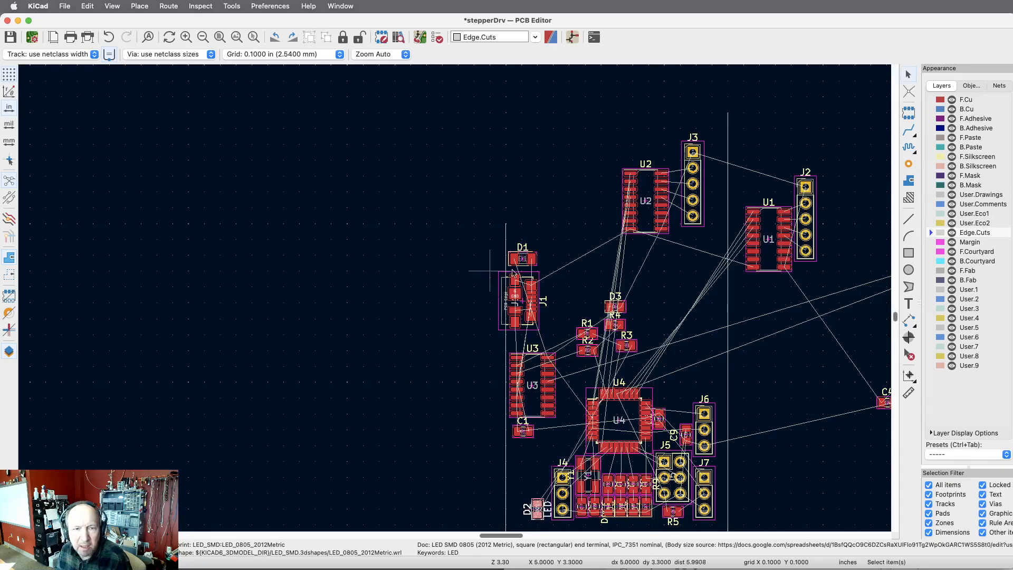
Set the grid to 0.0010 in and place LED D3, rotated vertically, on the left side of D2.
{"action": "left_click", "coordinate": [339, 54]}
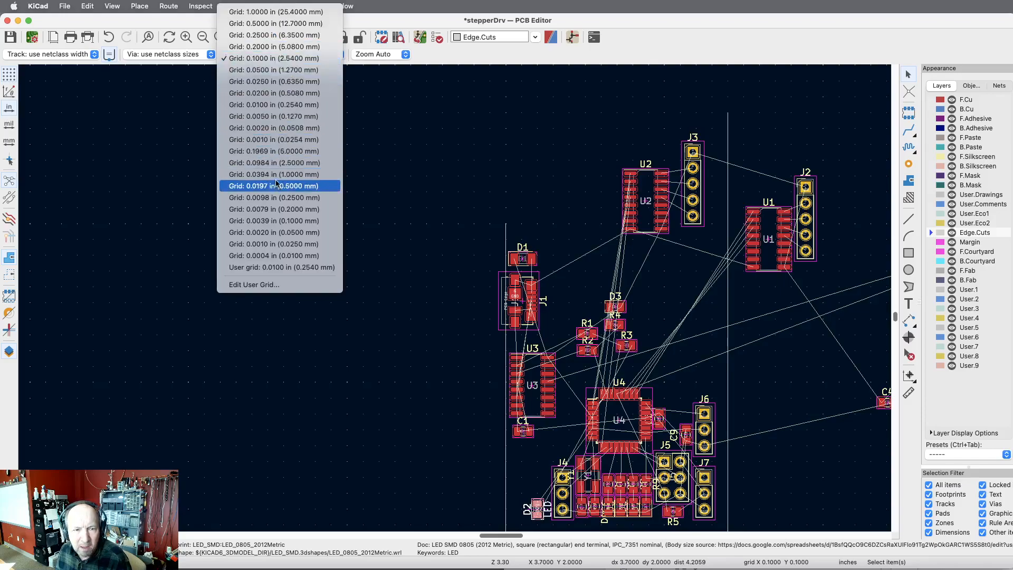
{"action": "left_click", "coordinate": [270, 140]}
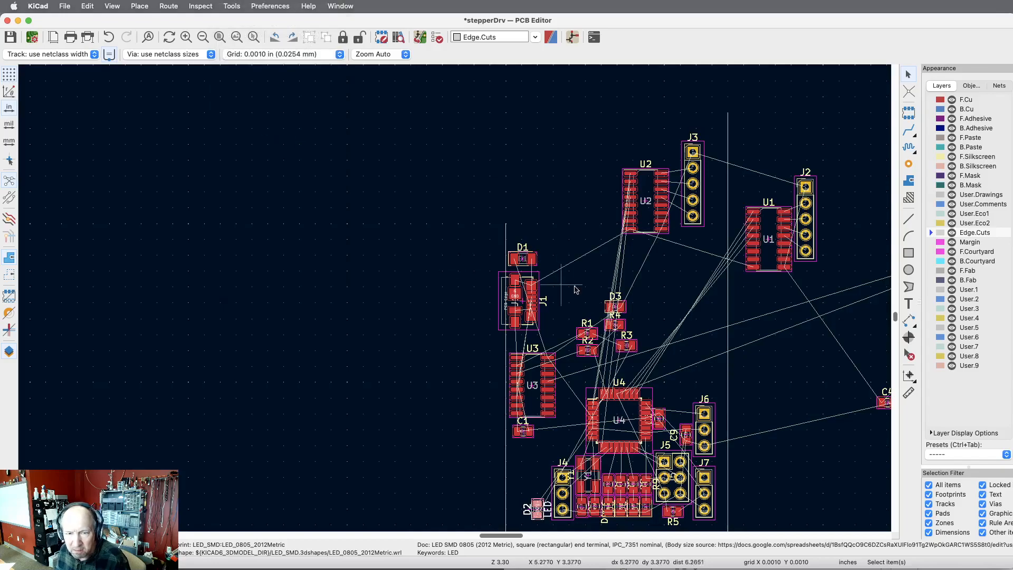
{"action": "scroll", "coordinate": [745, 304], "scroll_direction": "down", "scroll_amount": 1}
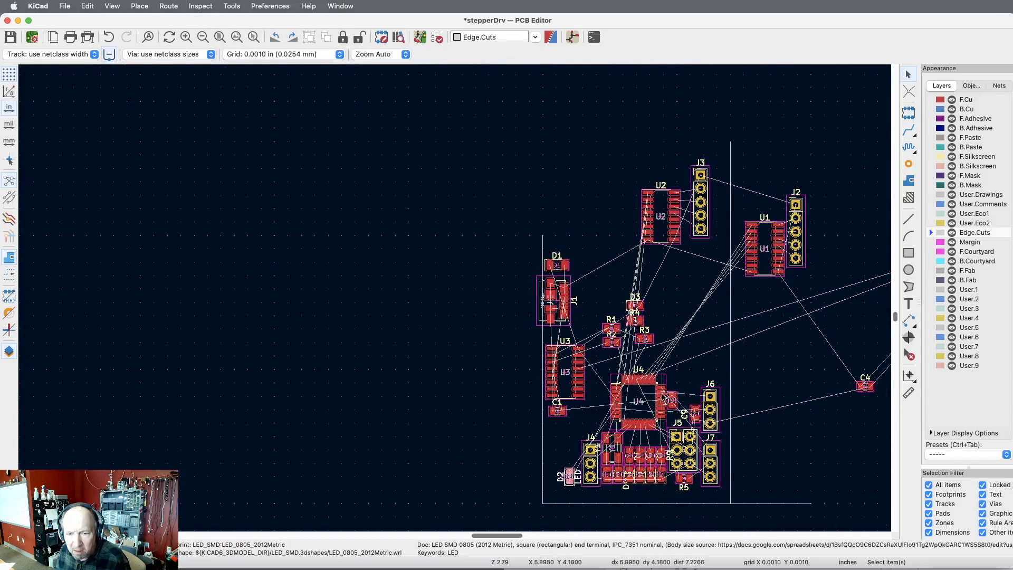
{"action": "scroll", "coordinate": [686, 464], "scroll_direction": "up", "scroll_amount": 5}
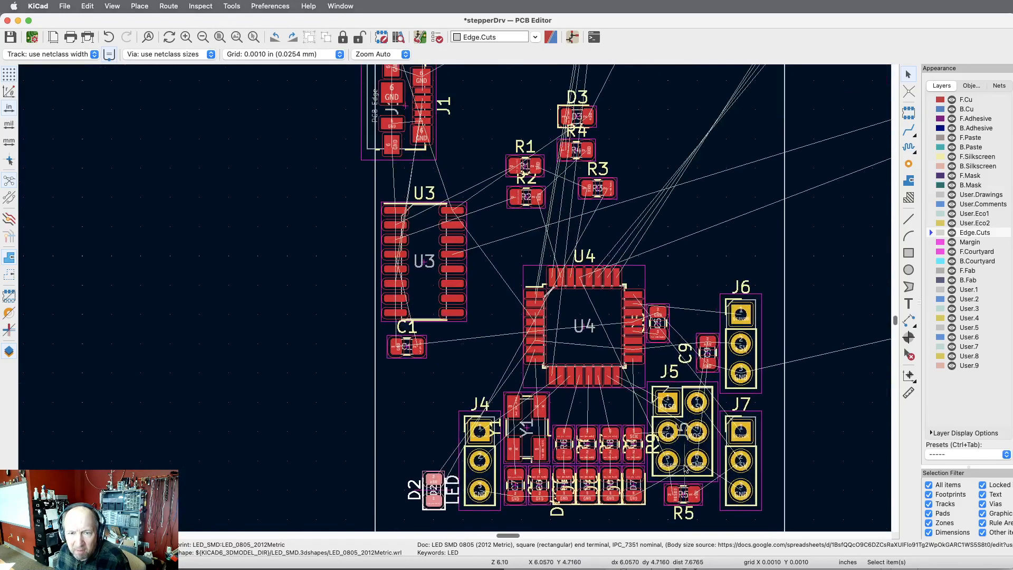
{"action": "left_click", "coordinate": [589, 120]}
{"action": "left_click_drag", "start_coordinate": [588, 120], "coordinate": [399, 479]}
{"action": "key", "text": "r"}
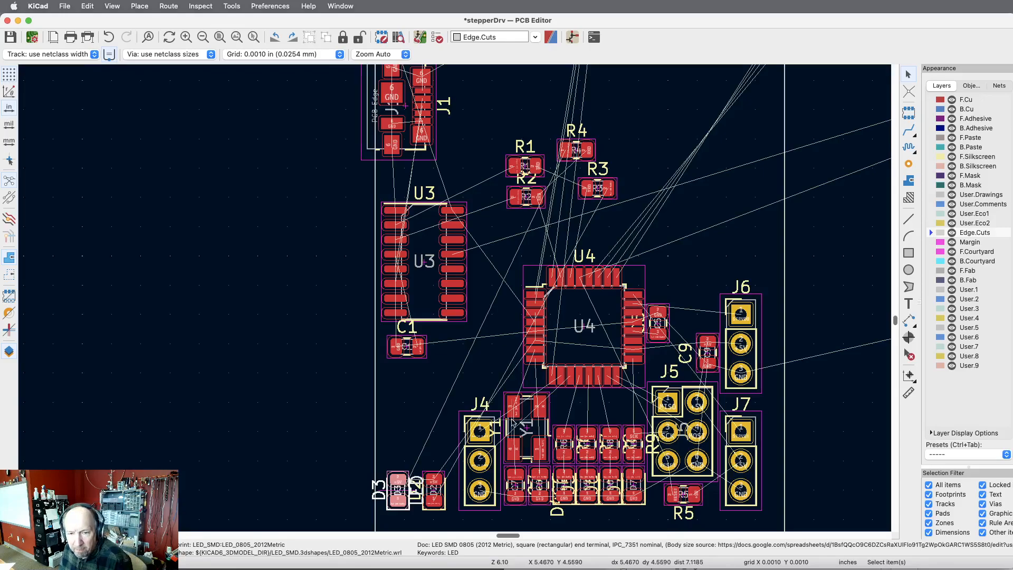
Fine-position LEDs D2 and D3 so they sit close together at the same height to the left of J4.
{"action": "scroll", "coordinate": [649, 517], "scroll_direction": "up", "scroll_amount": 3}
{"action": "scroll", "coordinate": [649, 520], "scroll_direction": "down", "scroll_amount": 1}
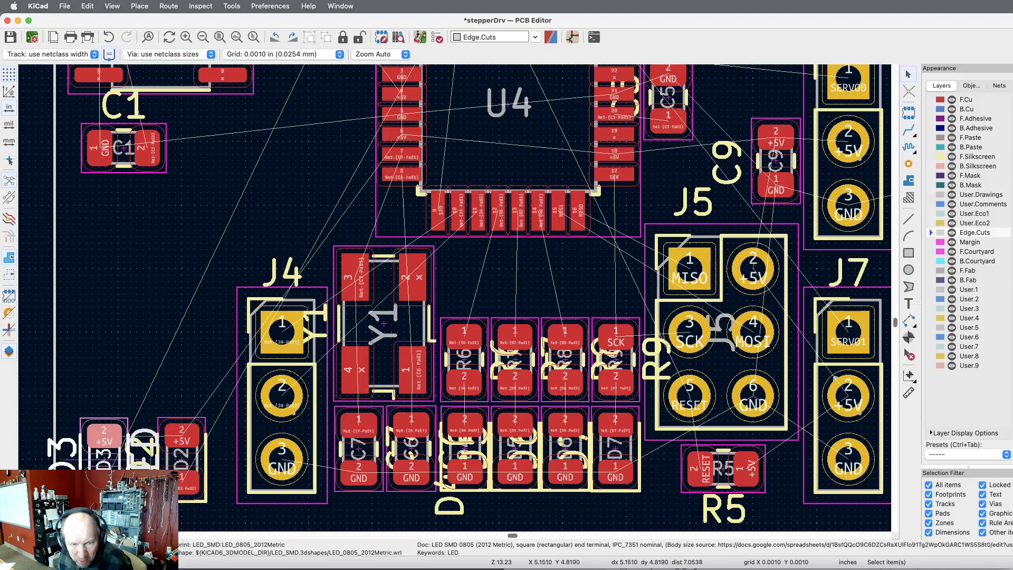
{"action": "scroll", "coordinate": [80, 509], "scroll_direction": "up", "scroll_amount": 3}
{"action": "scroll", "coordinate": [80, 496], "scroll_direction": "up", "scroll_amount": 1}
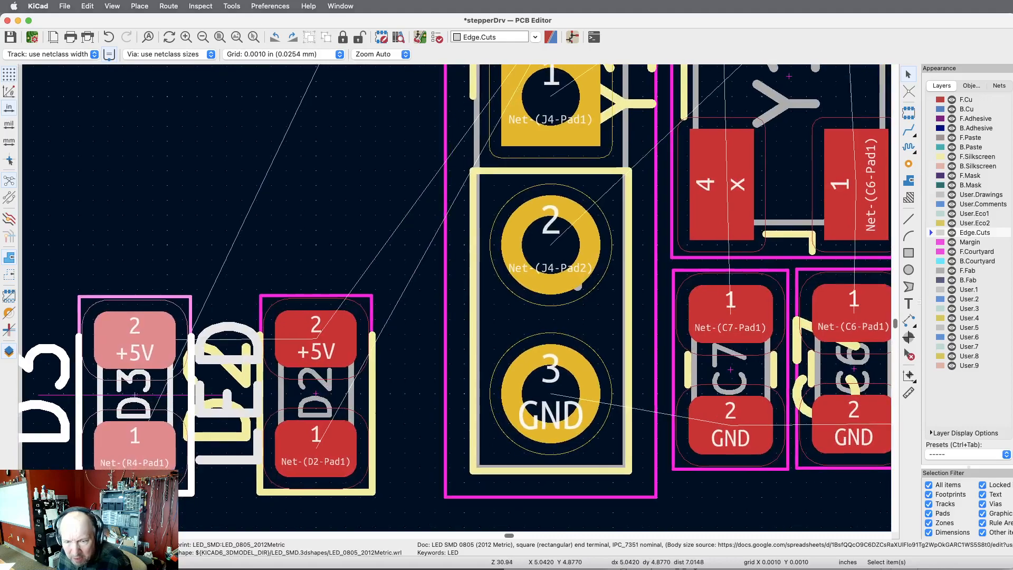
{"action": "left_click", "coordinate": [372, 414]}
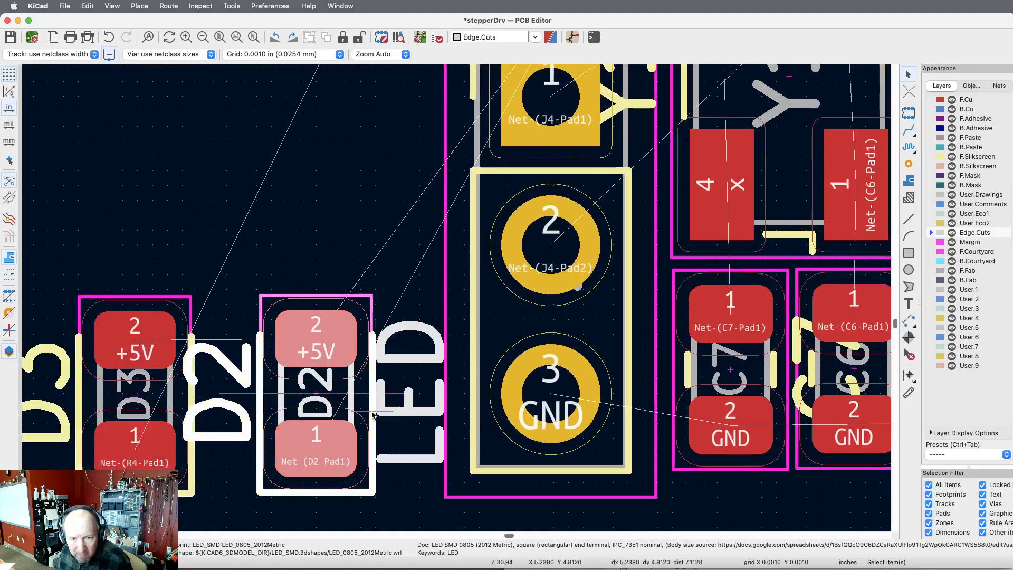
{"action": "key", "text": "m"}
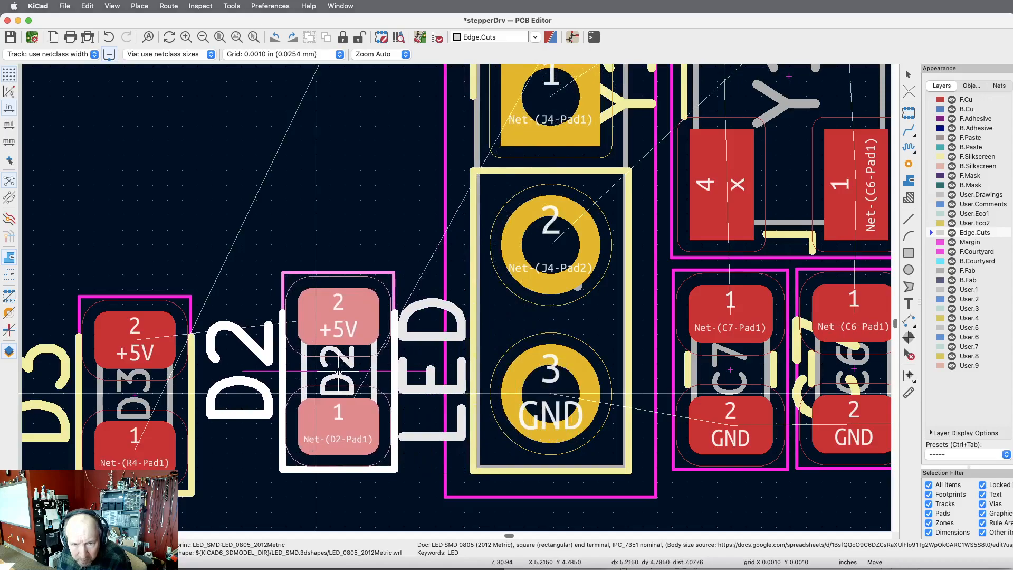
{"action": "left_click", "coordinate": [326, 371]}
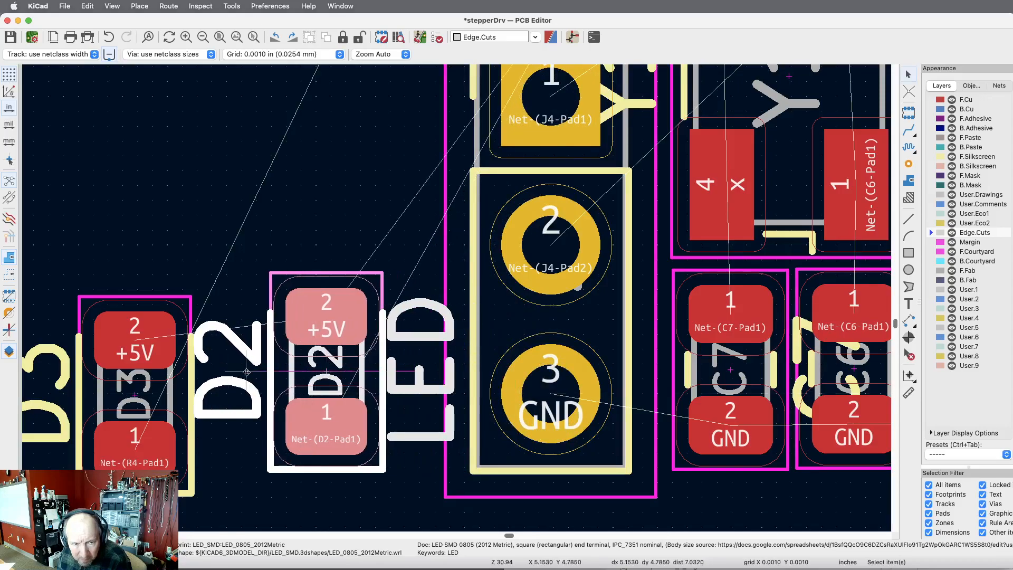
{"action": "left_click", "coordinate": [189, 493]}
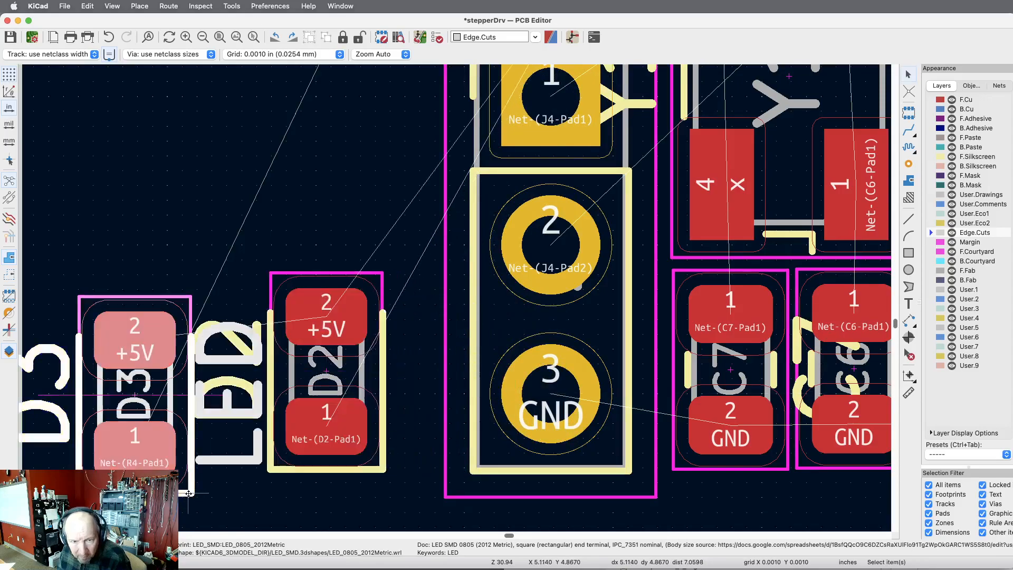
{"action": "key", "text": "m"}
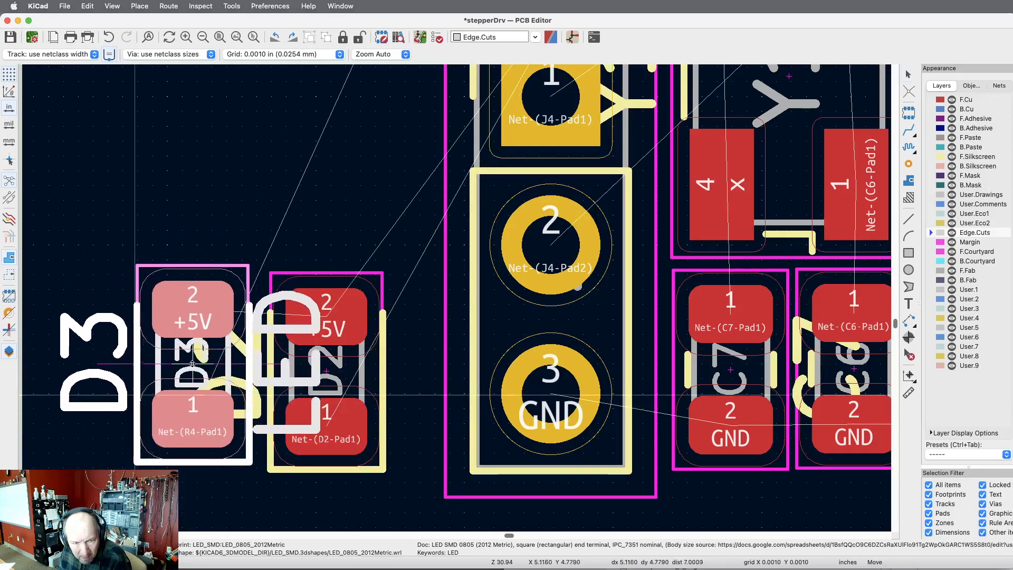
{"action": "left_click", "coordinate": [199, 371]}
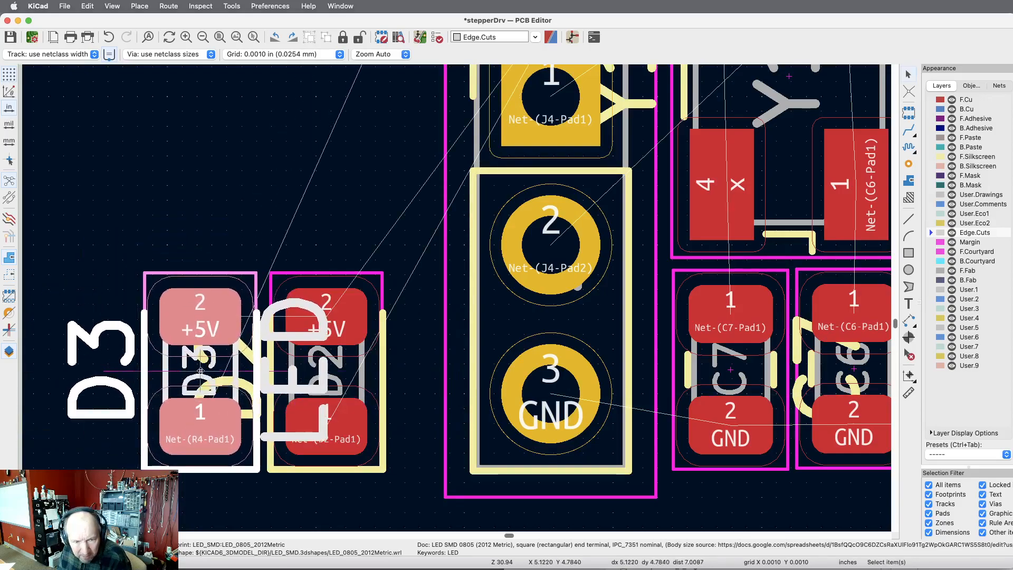
Check in the schematic which resistors connect to LEDs D2 and D3, and return to the PCB Editor.
{"action": "scroll", "coordinate": [285, 324], "scroll_direction": "down", "scroll_amount": 7}
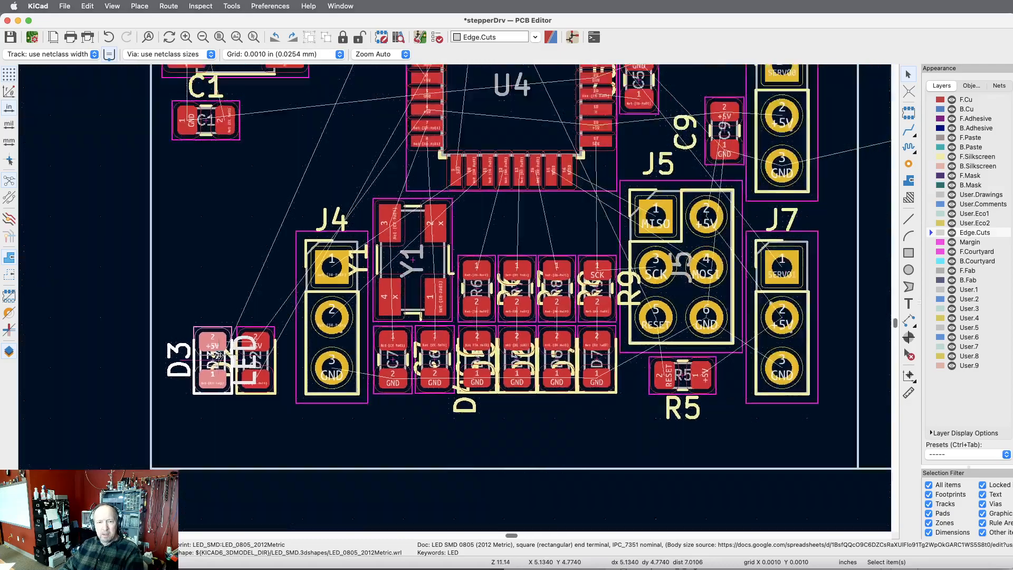
{"action": "scroll", "coordinate": [218, 355], "scroll_direction": "down", "scroll_amount": 4}
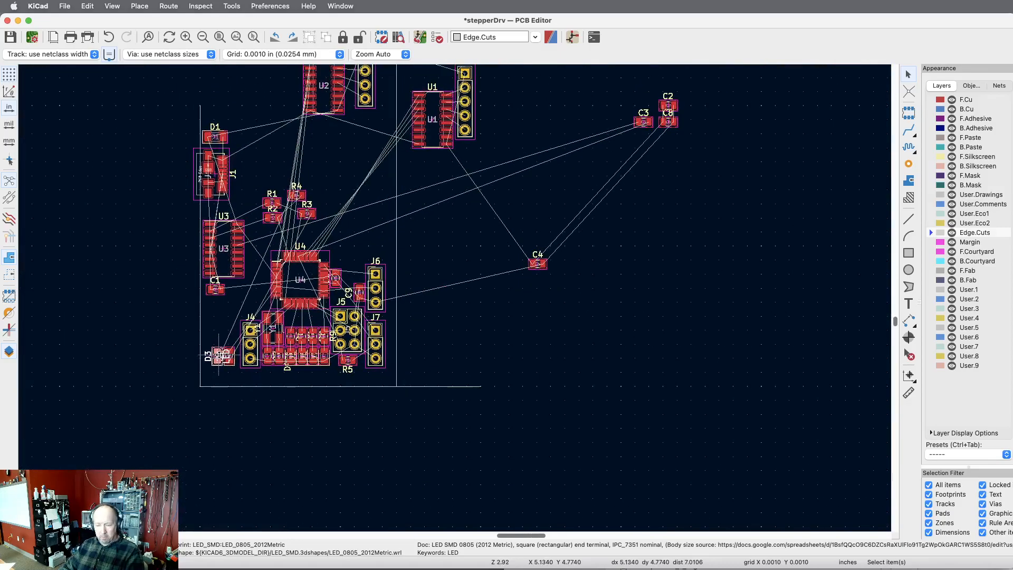
{"action": "key", "text": "super+grave"}
{"action": "key", "text": "super+grave"}
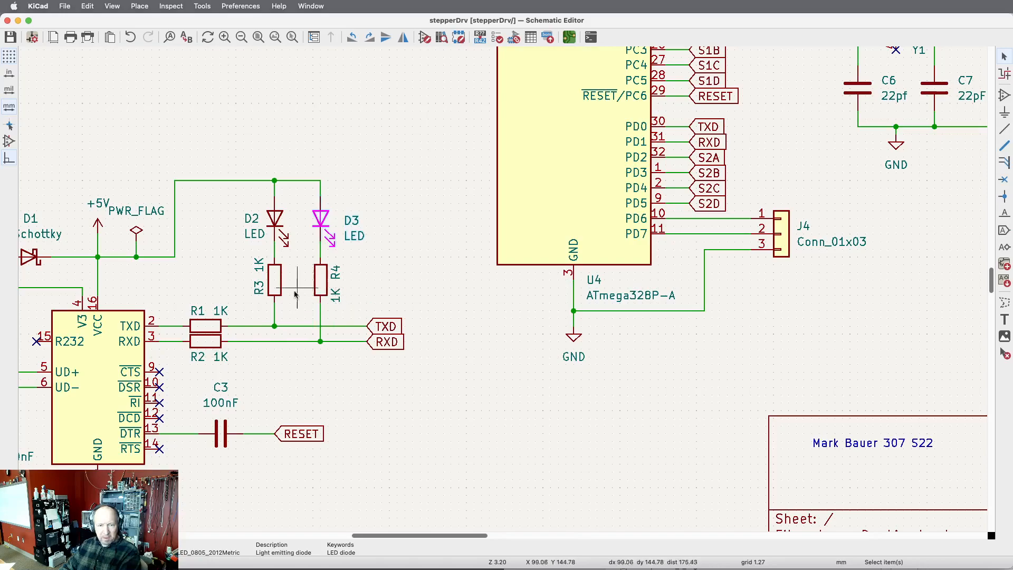
{"action": "key", "text": "super+grave"}
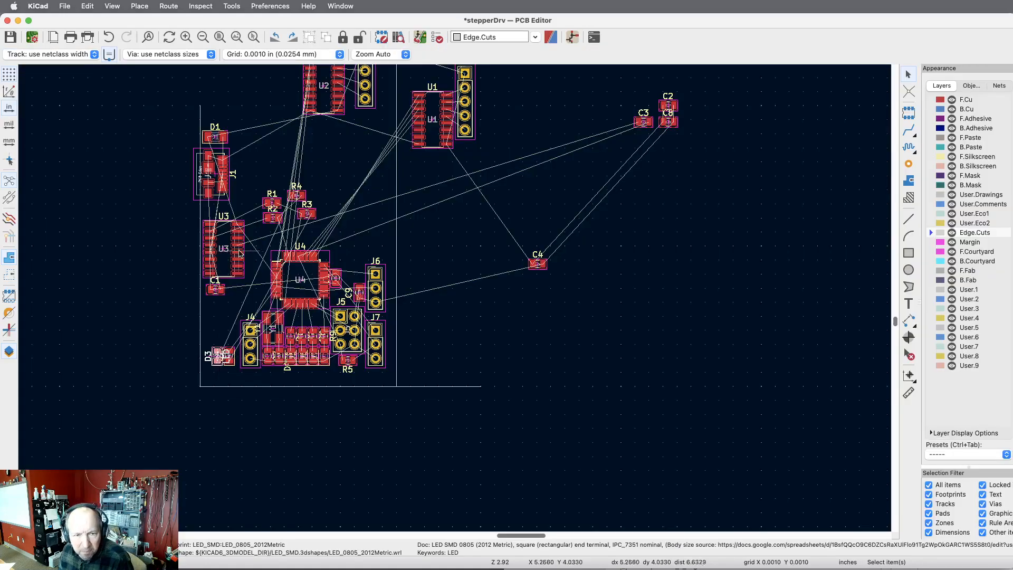
Move resistor R4 directly above LED D3, standing vertically with its RXD pad facing up.
{"action": "scroll", "coordinate": [251, 253], "scroll_direction": "up", "scroll_amount": 4}
{"action": "left_click", "coordinate": [385, 95]}
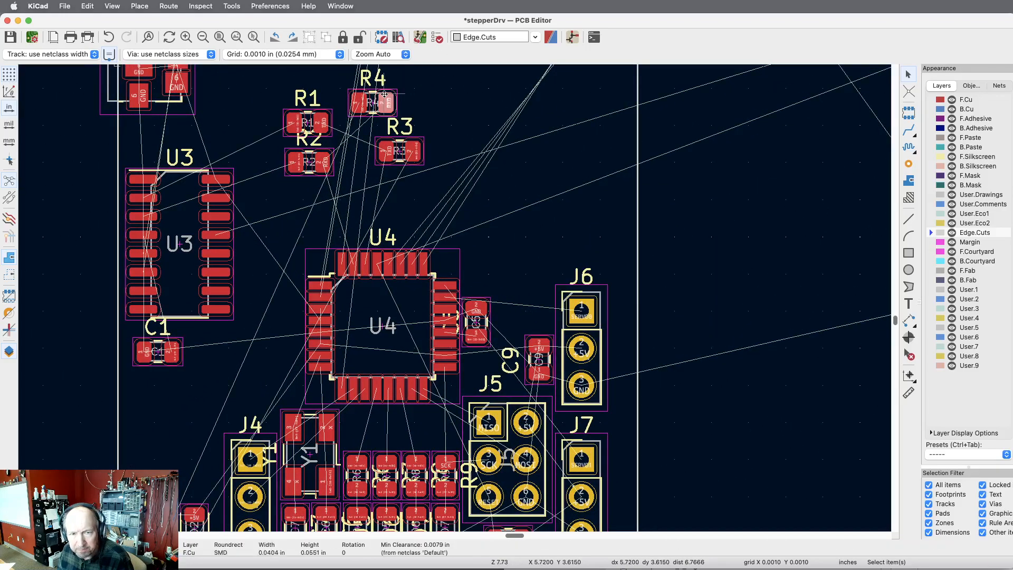
{"action": "left_click_drag", "start_coordinate": [385, 95], "coordinate": [194, 383]}
{"action": "scroll", "coordinate": [136, 409], "scroll_direction": "down", "scroll_amount": 5}
{"action": "scroll", "coordinate": [135, 411], "scroll_direction": "up", "scroll_amount": 6}
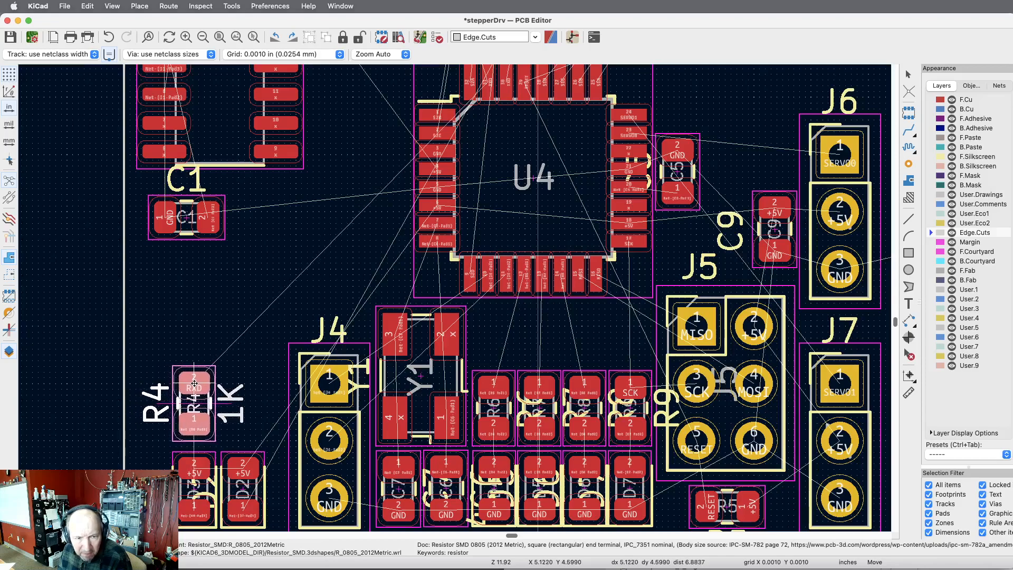
{"action": "left_click", "coordinate": [194, 383]}
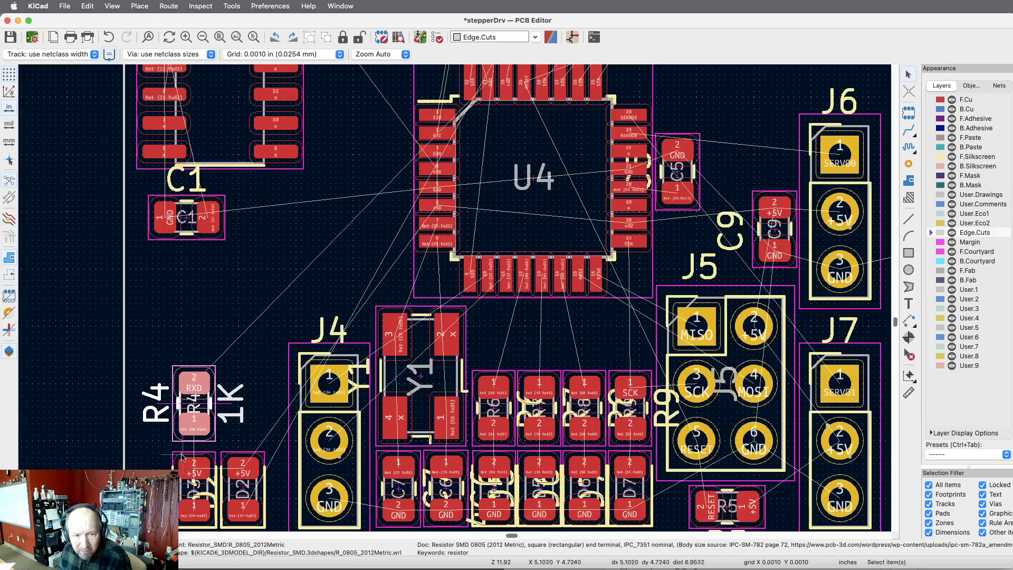
Move resistor R3 directly above LED D2, level with R4 and rotated so its TXD pad faces up.
{"action": "scroll", "coordinate": [181, 455], "scroll_direction": "down", "scroll_amount": 3}
{"action": "scroll", "coordinate": [181, 455], "scroll_direction": "down", "scroll_amount": 1}
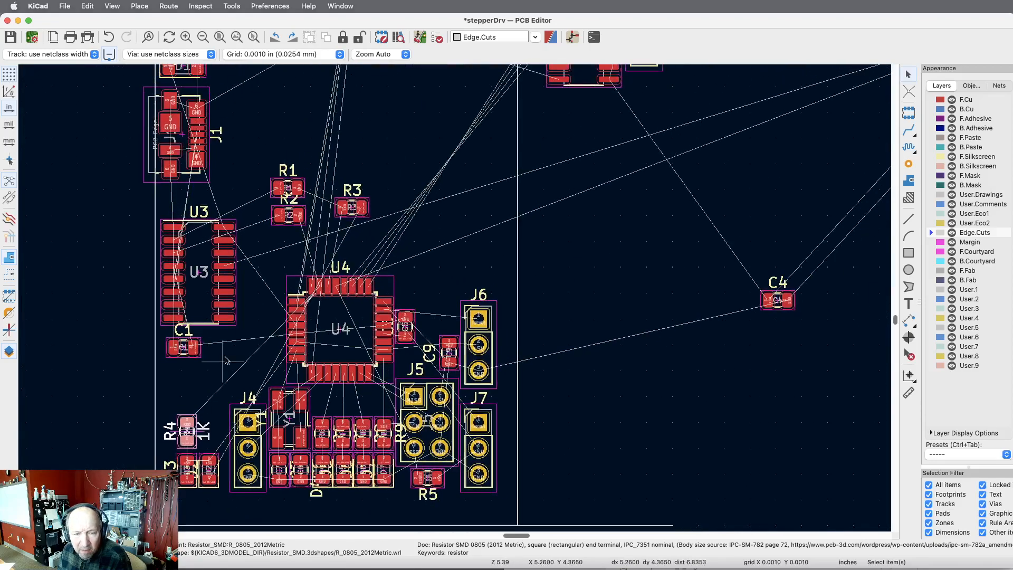
{"action": "left_click", "coordinate": [362, 208]}
{"action": "key", "text": "m"}
{"action": "left_click_drag", "start_coordinate": [291, 370], "coordinate": [261, 350]}
{"action": "key", "text": "r"}
{"action": "scroll", "coordinate": [316, 334], "scroll_direction": "down", "scroll_amount": 3}
{"action": "scroll", "coordinate": [259, 408], "scroll_direction": "up", "scroll_amount": 6}
{"action": "scroll", "coordinate": [259, 408], "scroll_direction": "up", "scroll_amount": 5}
{"action": "left_click_drag", "start_coordinate": [263, 278], "coordinate": [296, 196]}
{"action": "scroll", "coordinate": [274, 190], "scroll_direction": "down", "scroll_amount": 3}
{"action": "key", "text": "r"}
{"action": "key", "text": "r"}
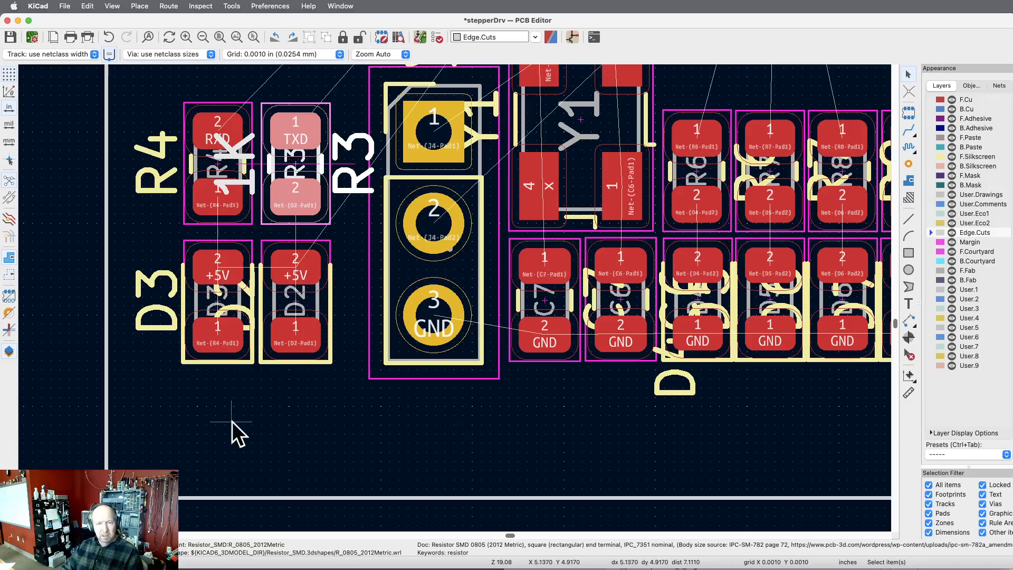
Review the R3 and R4 connections to the TXD and RXD lines in the schematic, and return to the PCB Editor.
{"action": "scroll", "coordinate": [233, 424], "scroll_direction": "down", "scroll_amount": 3}
{"action": "scroll", "coordinate": [232, 425], "scroll_direction": "down", "scroll_amount": 3}
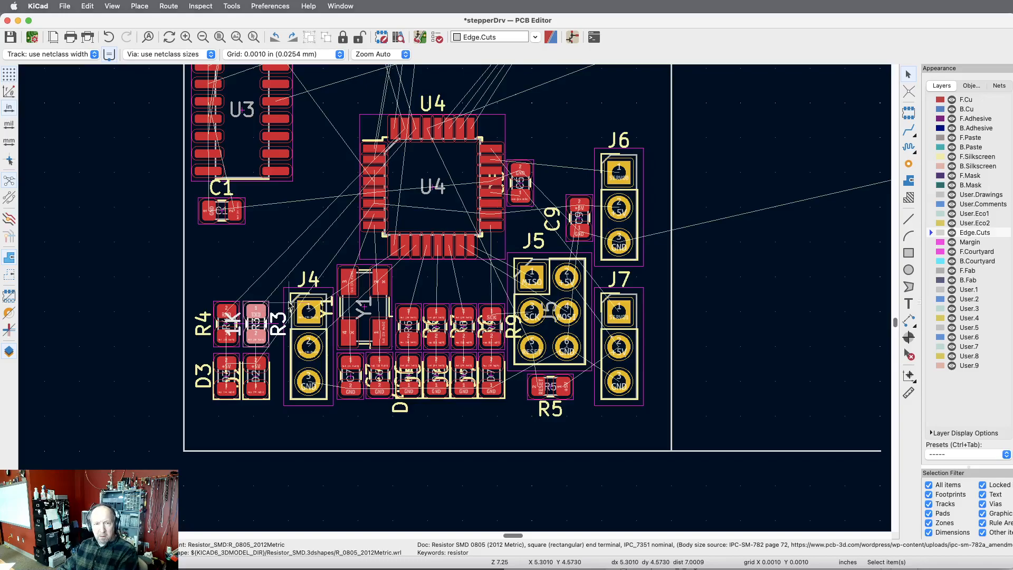
{"action": "key", "text": "super+Tab"}
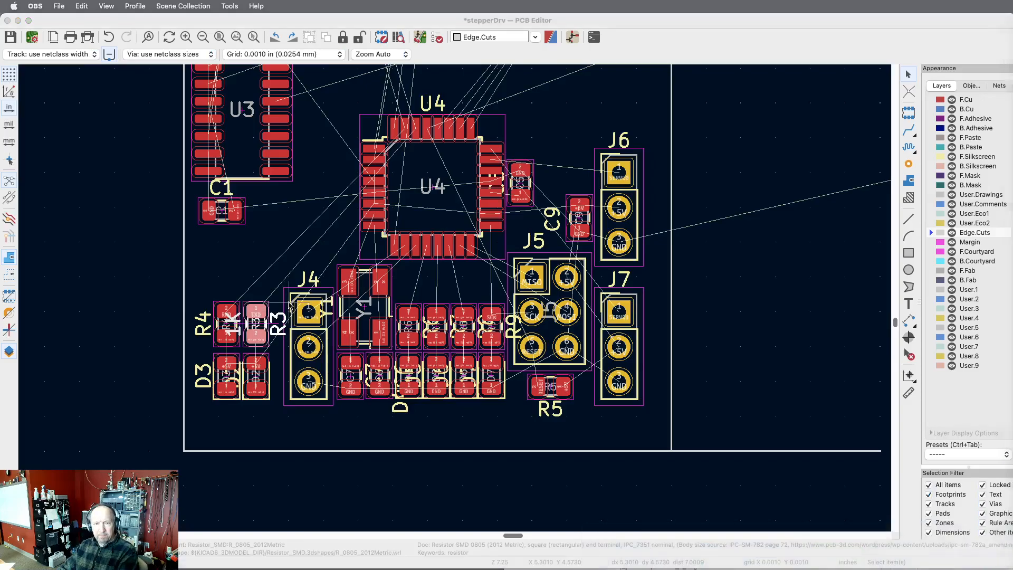
{"action": "key", "text": "super+Tab"}
{"action": "key", "text": "super+grave"}
{"action": "key", "text": "super+grave"}
{"action": "key", "text": "super+grave"}
{"action": "key", "text": "super+grave"}
{"action": "key", "text": "super+grave"}
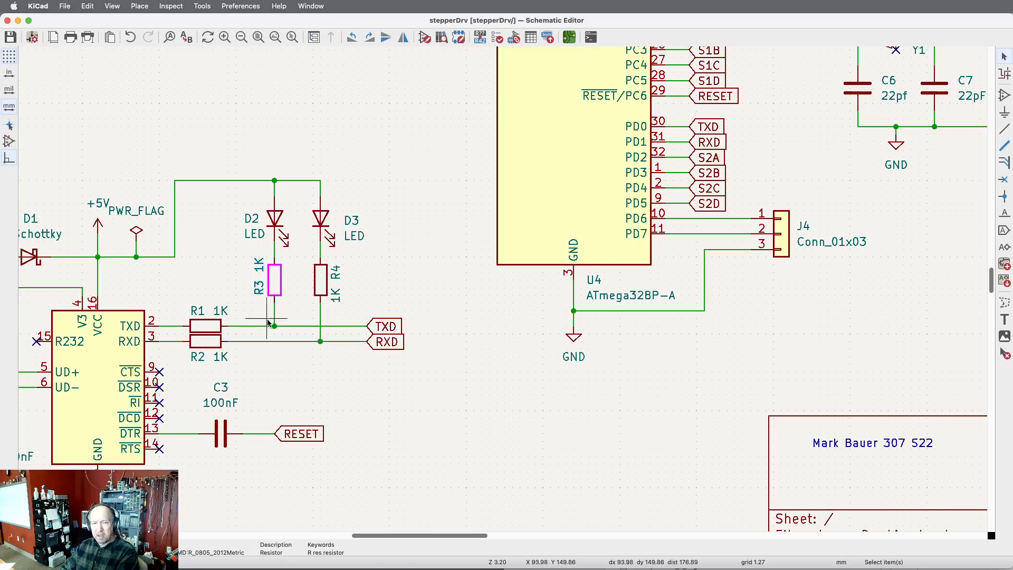
{"action": "key", "text": "super+grave"}
{"action": "key", "text": "super+grave"}
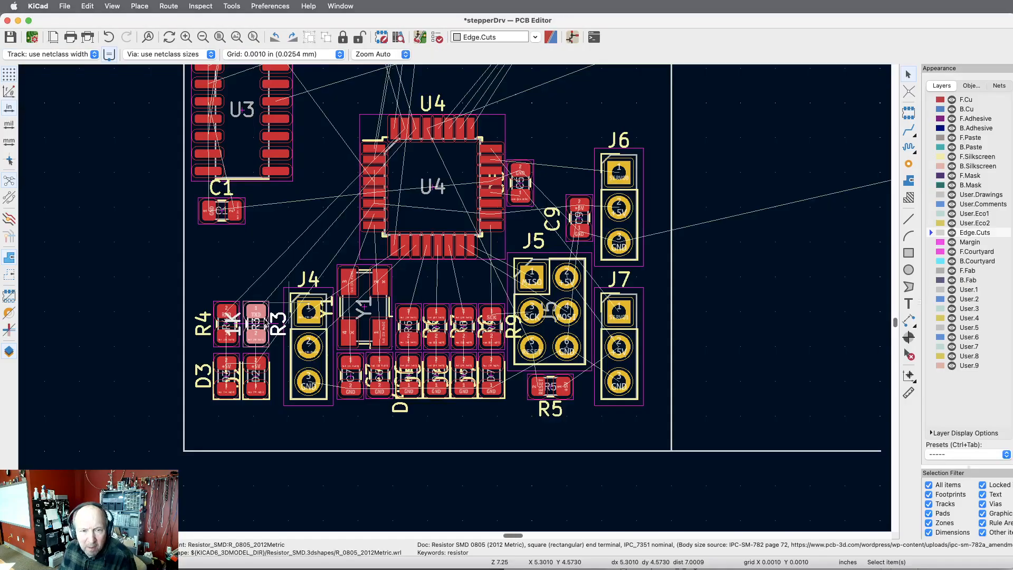
{"action": "scroll", "coordinate": [438, 284], "scroll_direction": "down", "scroll_amount": 3}
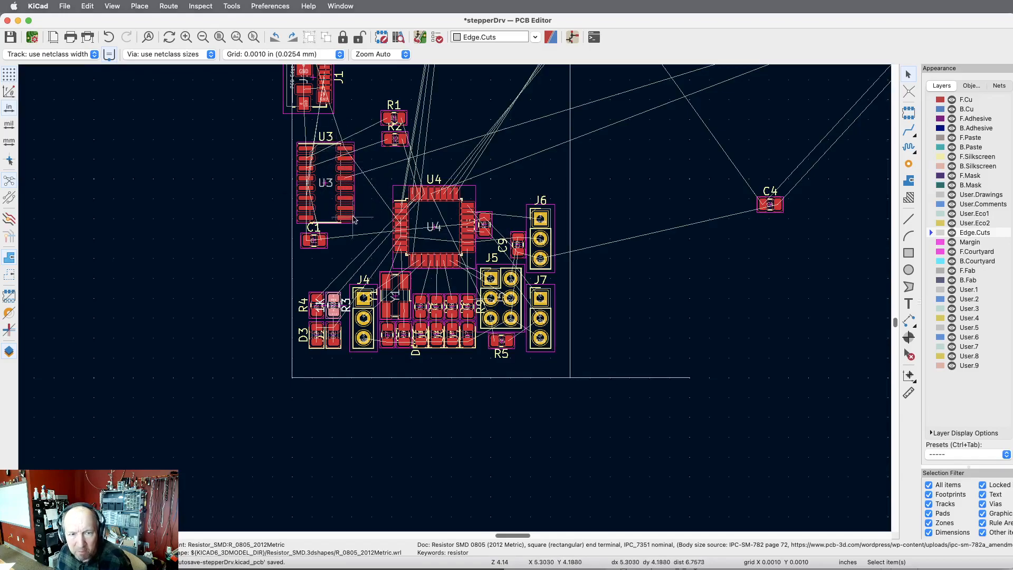
Move U3 and C1 together down along the board's left edge until C1 sits directly above R4 and R3.
{"action": "scroll", "coordinate": [330, 132], "scroll_direction": "up", "scroll_amount": 3}
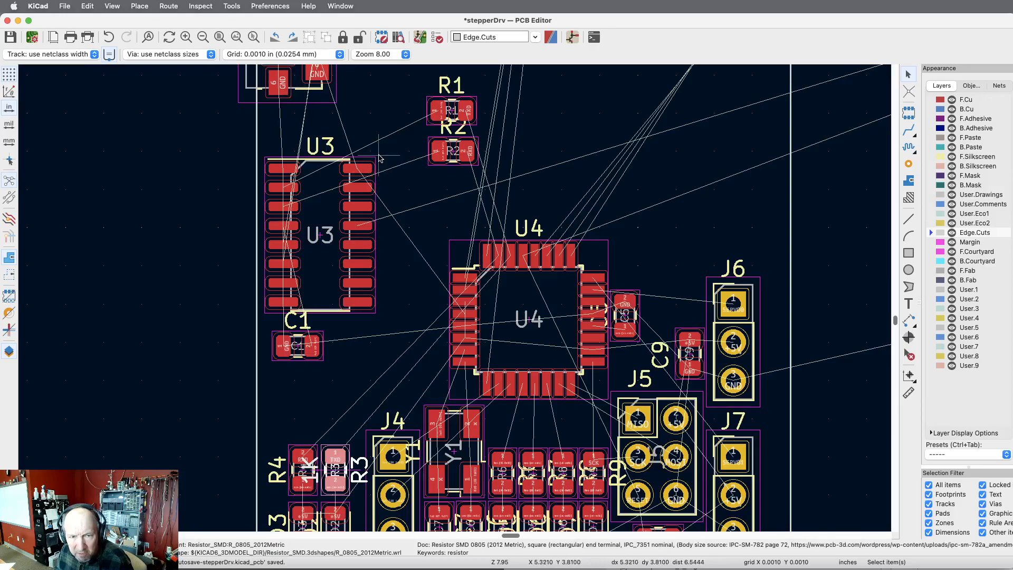
{"action": "left_click_drag", "start_coordinate": [386, 146], "coordinate": [264, 368]}
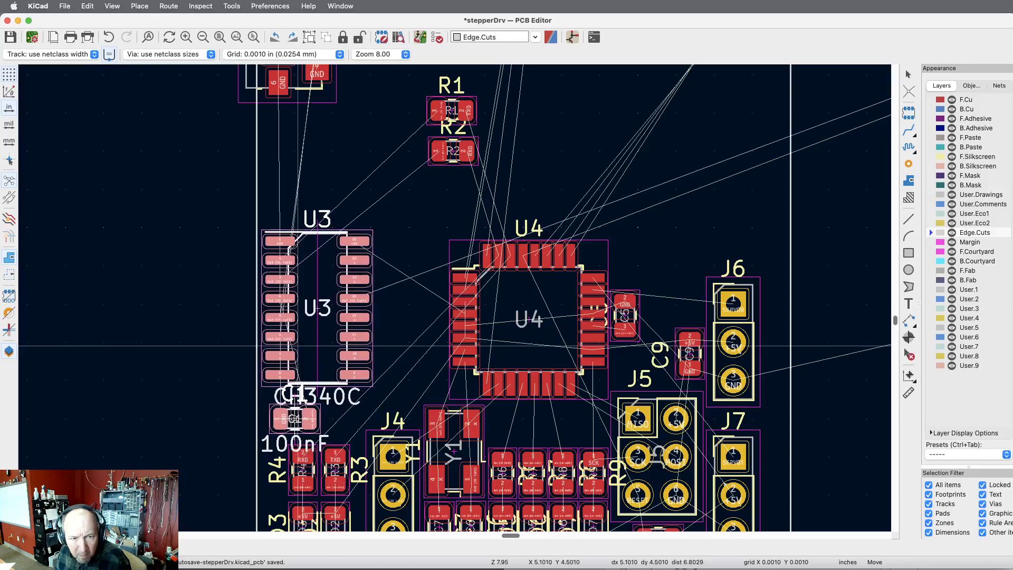
{"action": "left_click", "coordinate": [296, 418]}
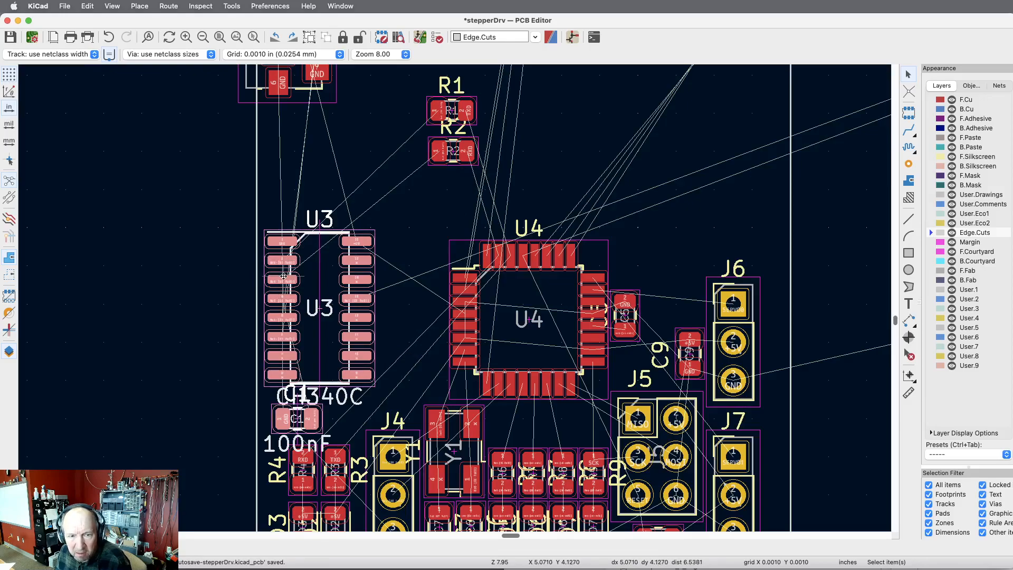
Examine U3's pin nets and its ratsnest links to J1, R1 and R2, along with the overall footprint layout.
{"action": "scroll", "coordinate": [215, 310], "scroll_direction": "down", "scroll_amount": 5}
{"action": "scroll", "coordinate": [215, 217], "scroll_direction": "up", "scroll_amount": 6}
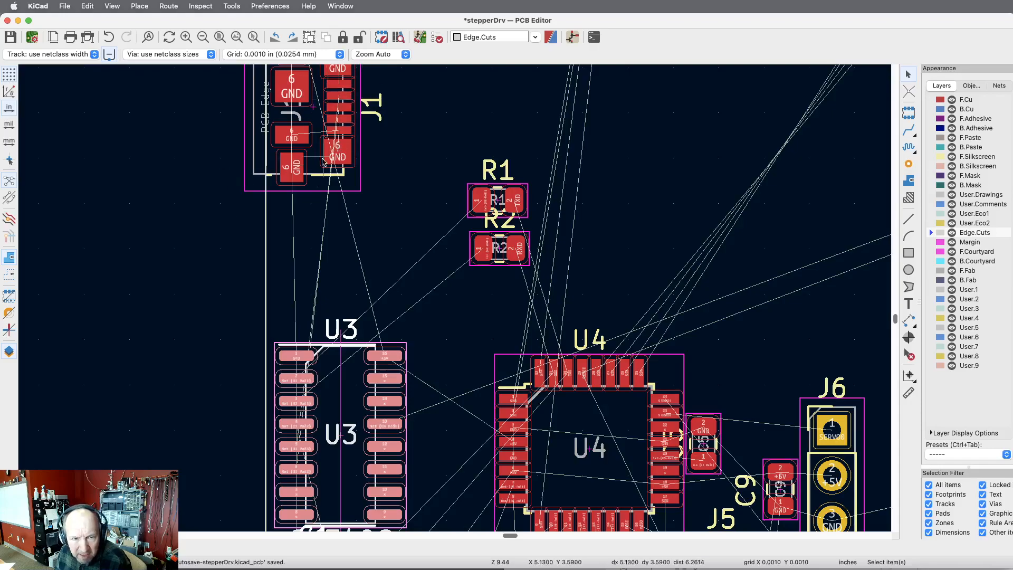
{"action": "scroll", "coordinate": [321, 255], "scroll_direction": "up", "scroll_amount": 6}
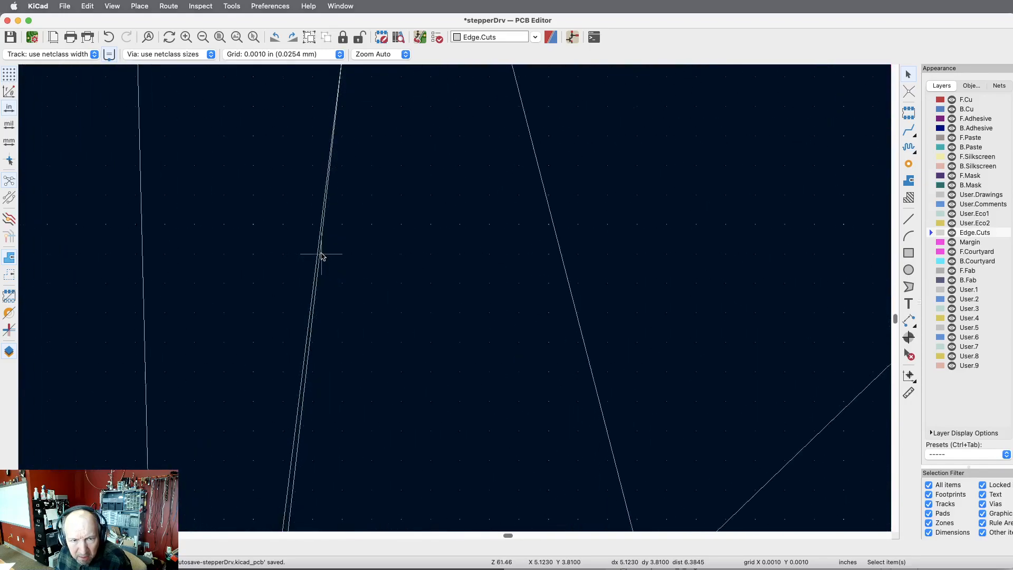
{"action": "scroll", "coordinate": [317, 275], "scroll_direction": "down", "scroll_amount": 5}
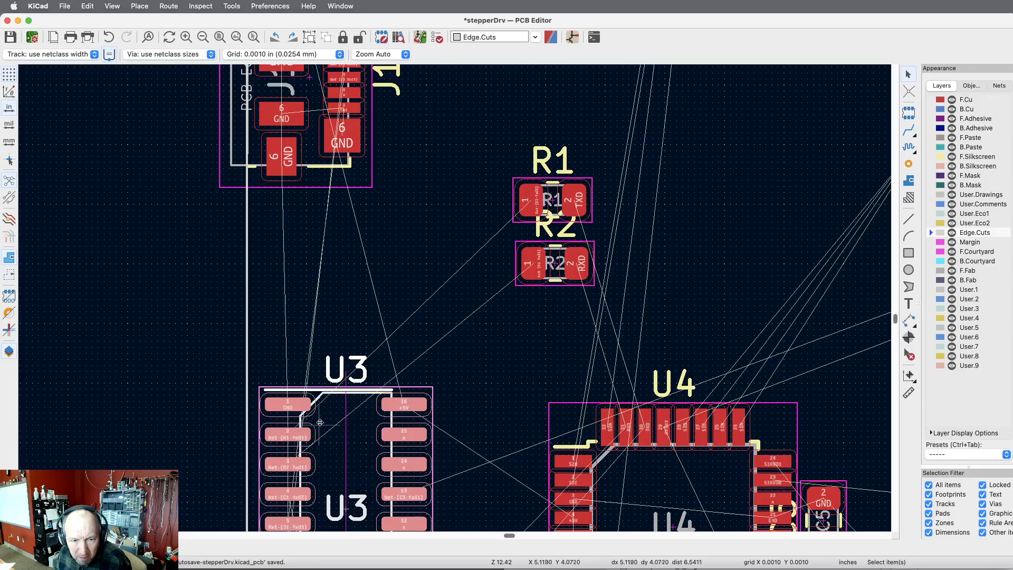
{"action": "scroll", "coordinate": [320, 414], "scroll_direction": "down", "scroll_amount": 3}
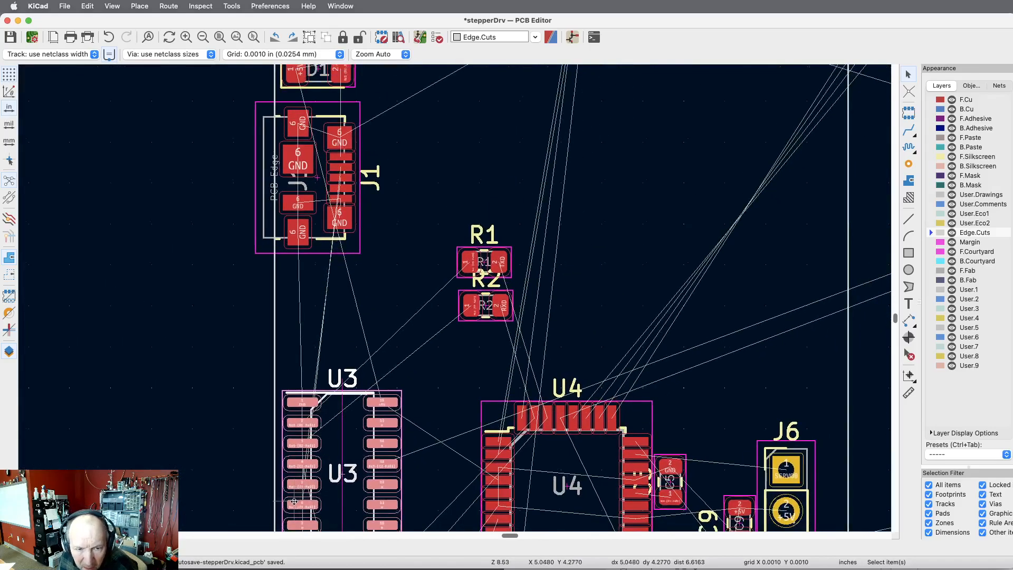
{"action": "scroll", "coordinate": [294, 501], "scroll_direction": "up", "scroll_amount": 5}
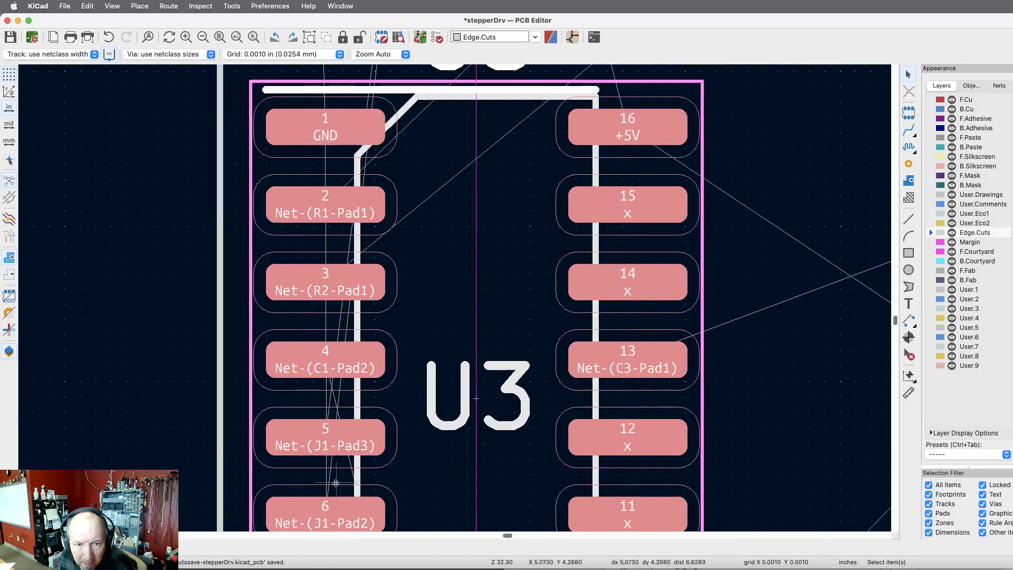
{"action": "scroll", "coordinate": [347, 477], "scroll_direction": "down", "scroll_amount": 3}
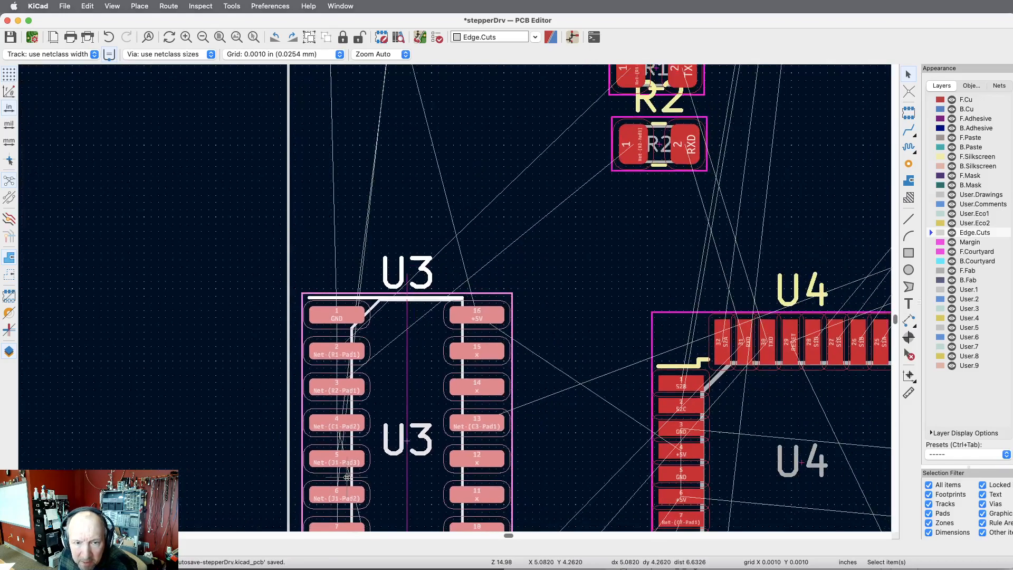
{"action": "scroll", "coordinate": [405, 431], "scroll_direction": "down", "scroll_amount": 3}
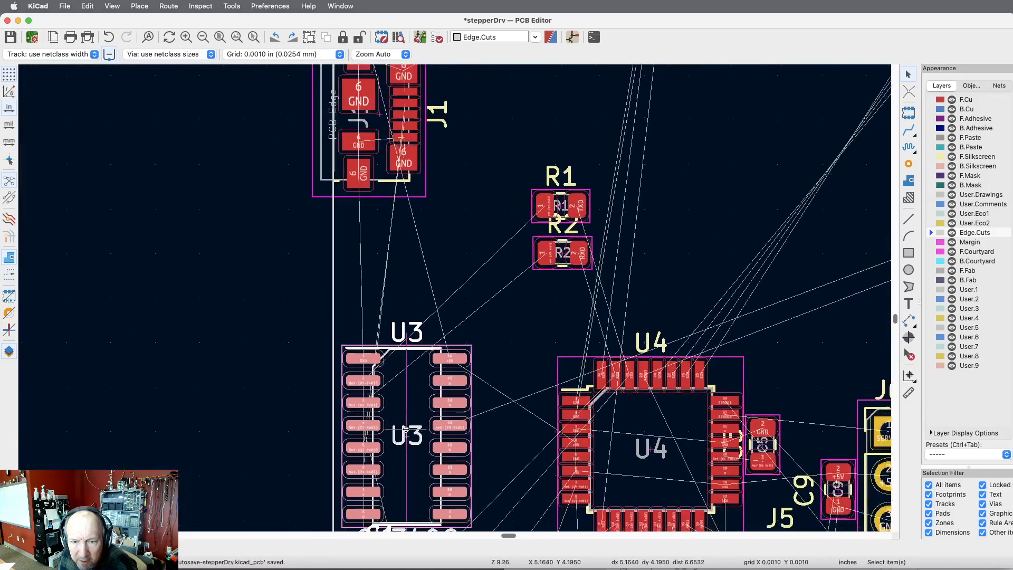
{"action": "scroll", "coordinate": [507, 375], "scroll_direction": "down", "scroll_amount": 3}
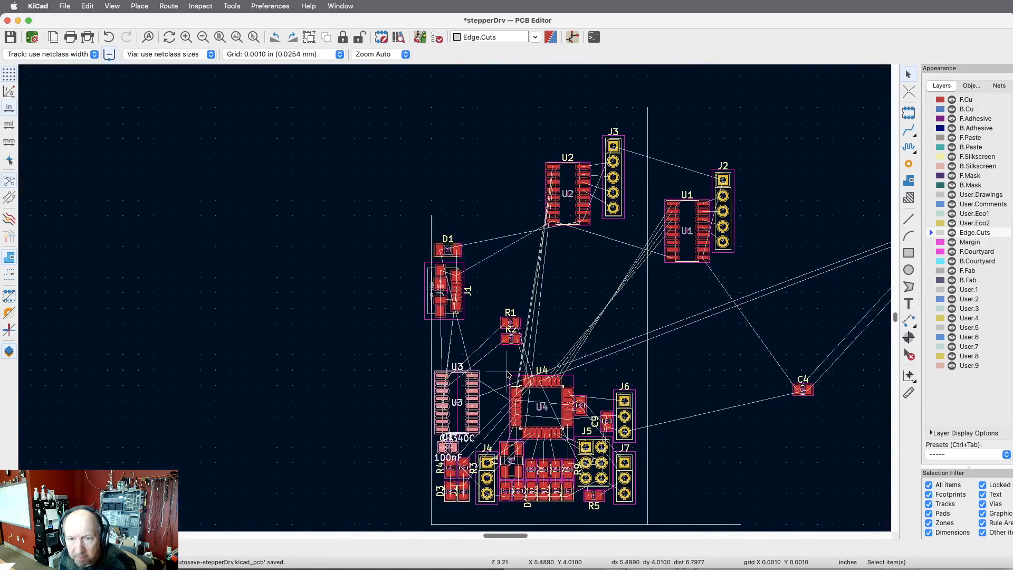
{"action": "scroll", "coordinate": [507, 375], "scroll_direction": "up", "scroll_amount": 1}
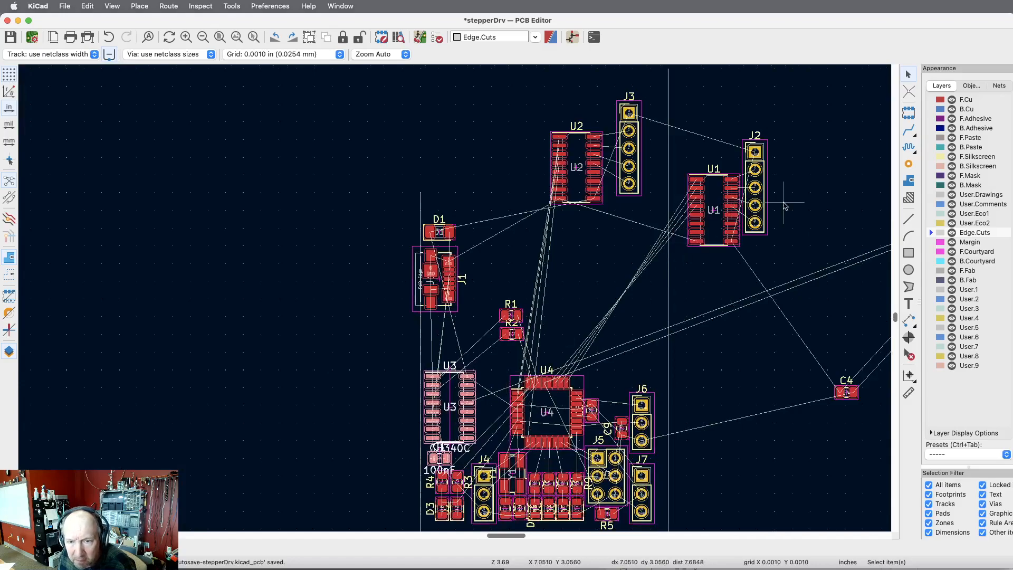
{"action": "scroll", "coordinate": [791, 139], "scroll_direction": "down", "scroll_amount": 2}
{"action": "scroll", "coordinate": [792, 139], "scroll_direction": "up", "scroll_amount": 1}
{"action": "scroll", "coordinate": [792, 139], "scroll_direction": "up", "scroll_amount": 1}
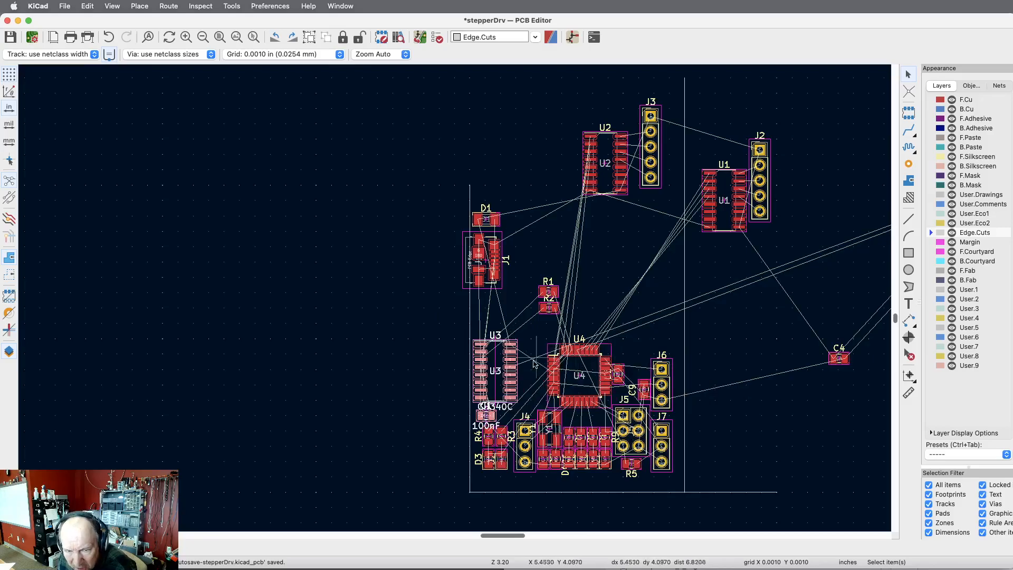
{"action": "key", "text": "Escape"}
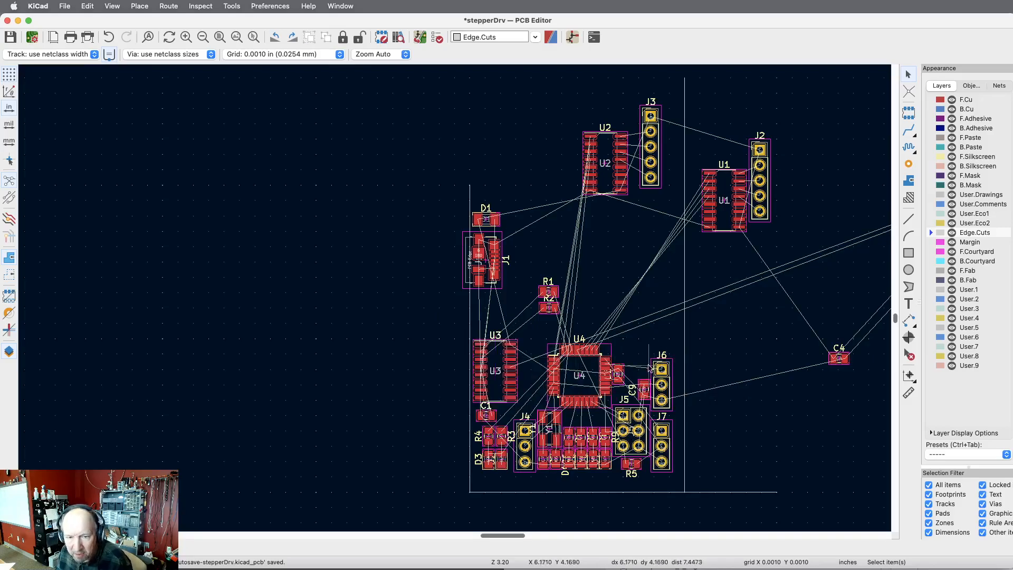
Check J7's X and Y position in its footprint properties and leave them without changes.
{"action": "scroll", "coordinate": [581, 461], "scroll_direction": "up", "scroll_amount": 5}
{"action": "scroll", "coordinate": [582, 464], "scroll_direction": "down", "scroll_amount": 1}
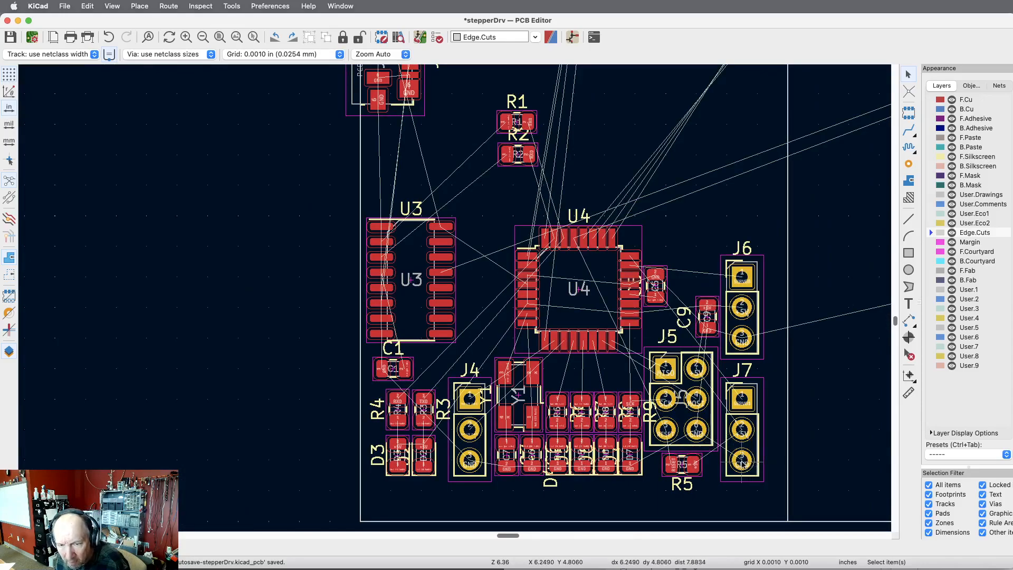
{"action": "left_click", "coordinate": [764, 445]}
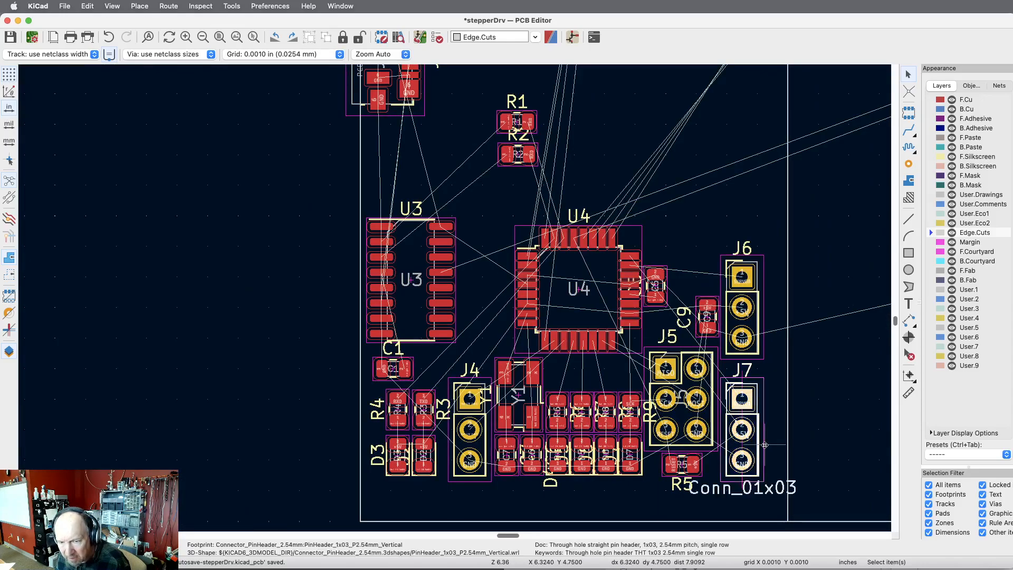
{"action": "double_click", "coordinate": [764, 445]}
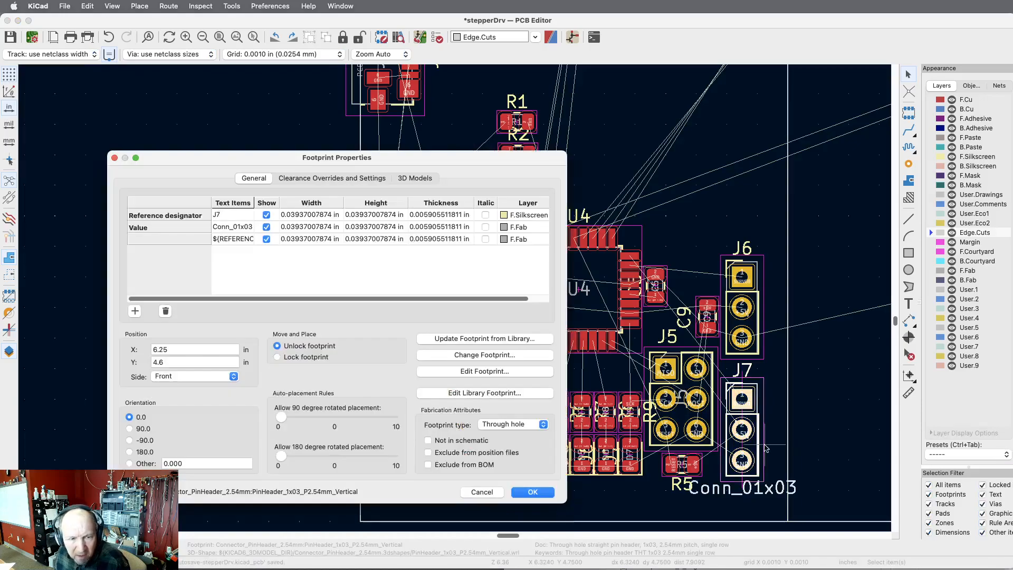
{"action": "key", "text": "Escape"}
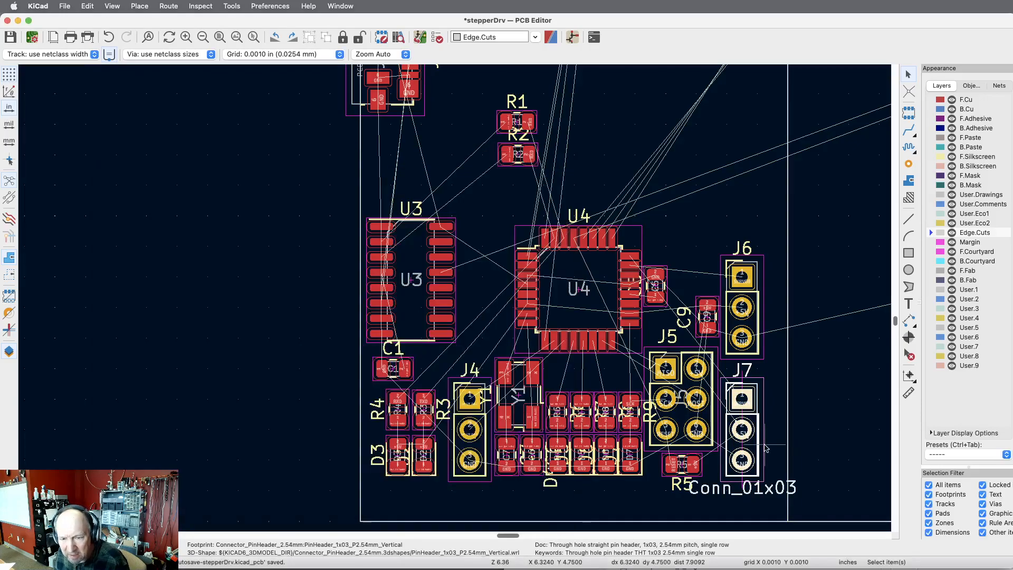
Set the grid to 0.1000 in (2.5400 mm) and select U4, C1 and all the footprints around and below them.
{"action": "left_click", "coordinate": [339, 54]}
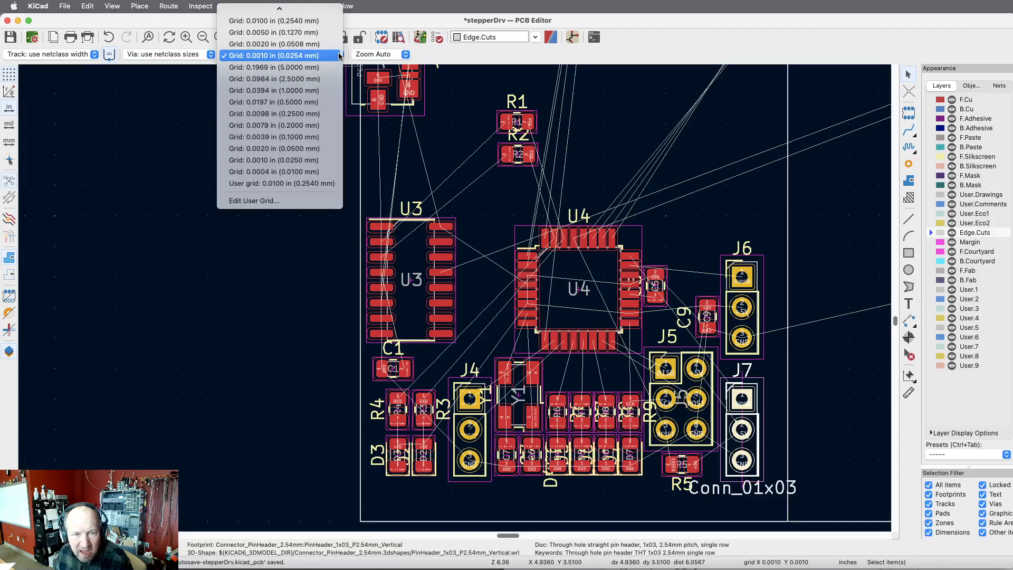
{"action": "scroll", "coordinate": [305, 92], "scroll_direction": "up", "scroll_amount": 5}
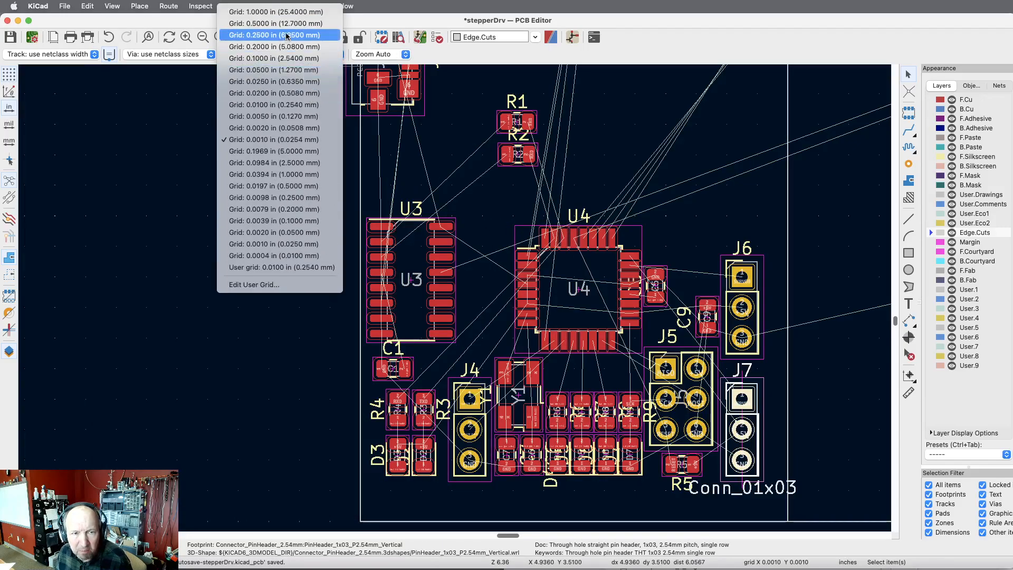
{"action": "left_click", "coordinate": [280, 59]}
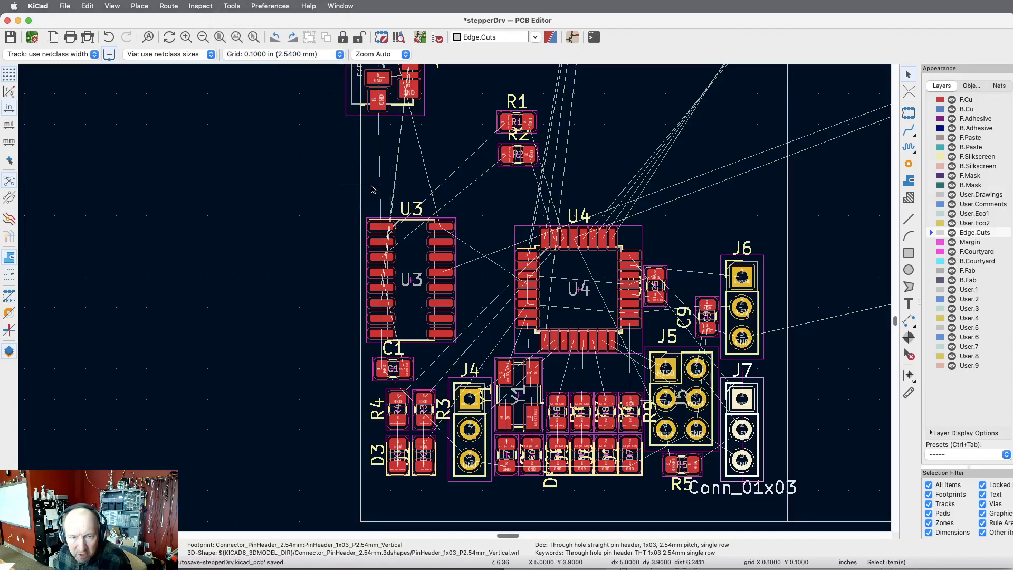
{"action": "left_click_drag", "start_coordinate": [369, 186], "coordinate": [774, 500]}
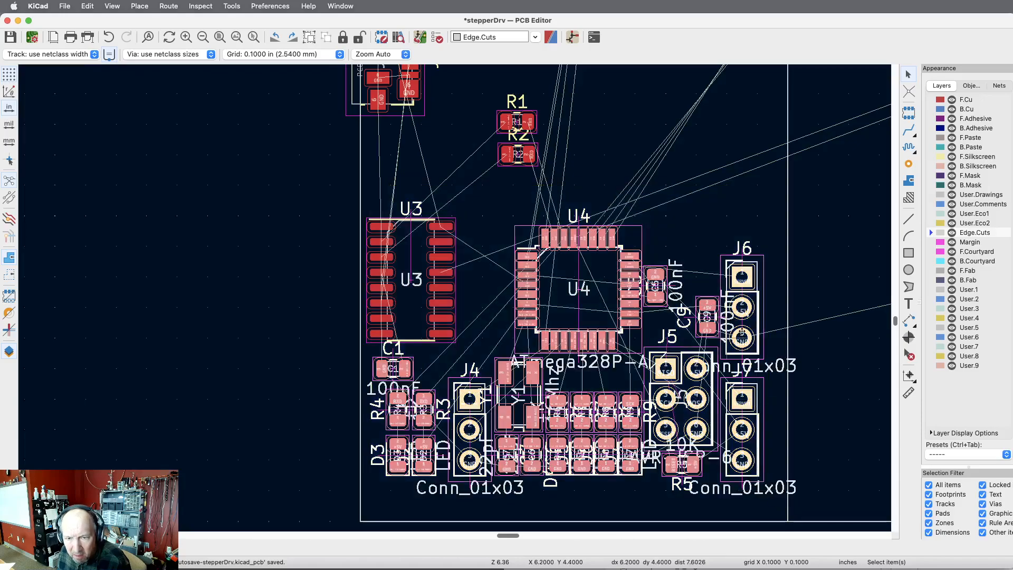
{"action": "key", "text": "m"}
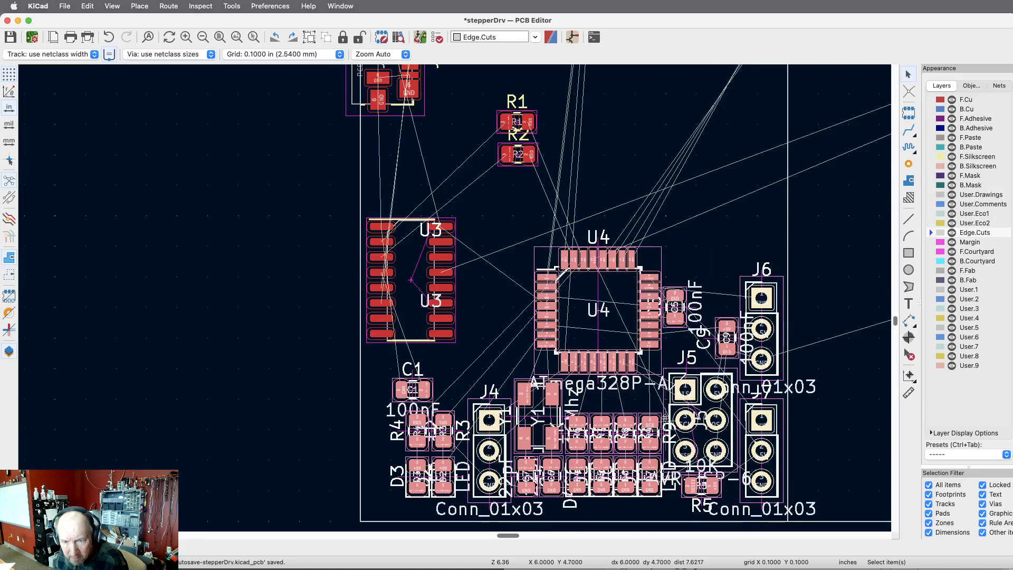
{"action": "left_click", "coordinate": [722, 351]}
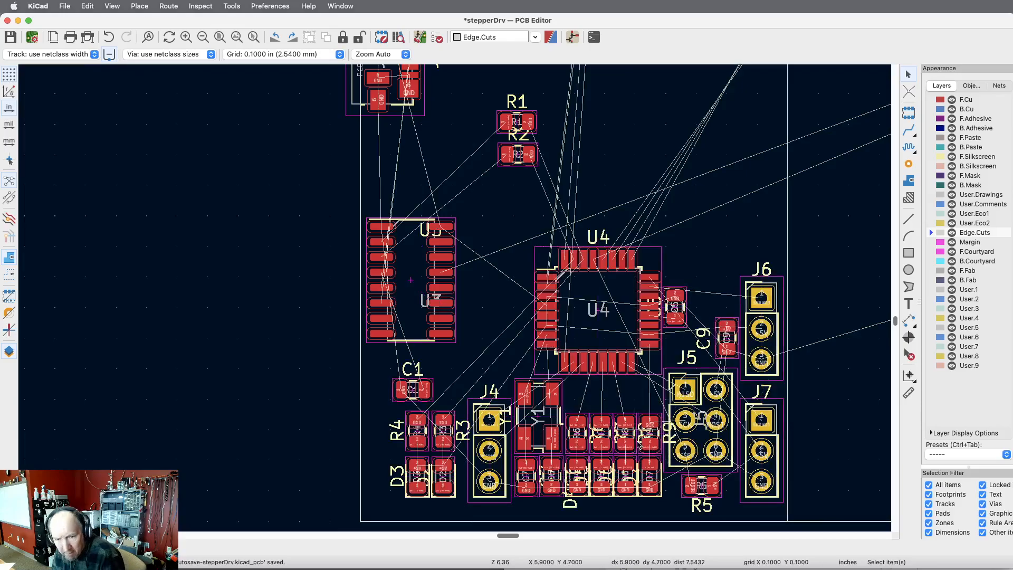
{"action": "key", "text": "super+z"}
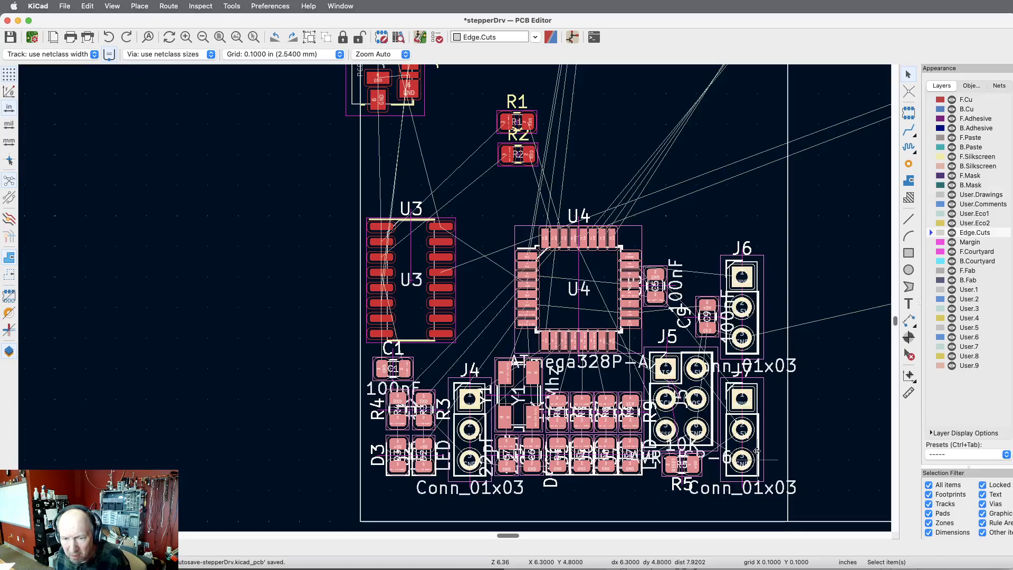
Move the selected group right and down so J7 sits at X 6.3, Y 4.7 in, and check its position in the footprint properties.
{"action": "right_click", "coordinate": [752, 308]}
{"action": "left_click", "coordinate": [767, 332]}
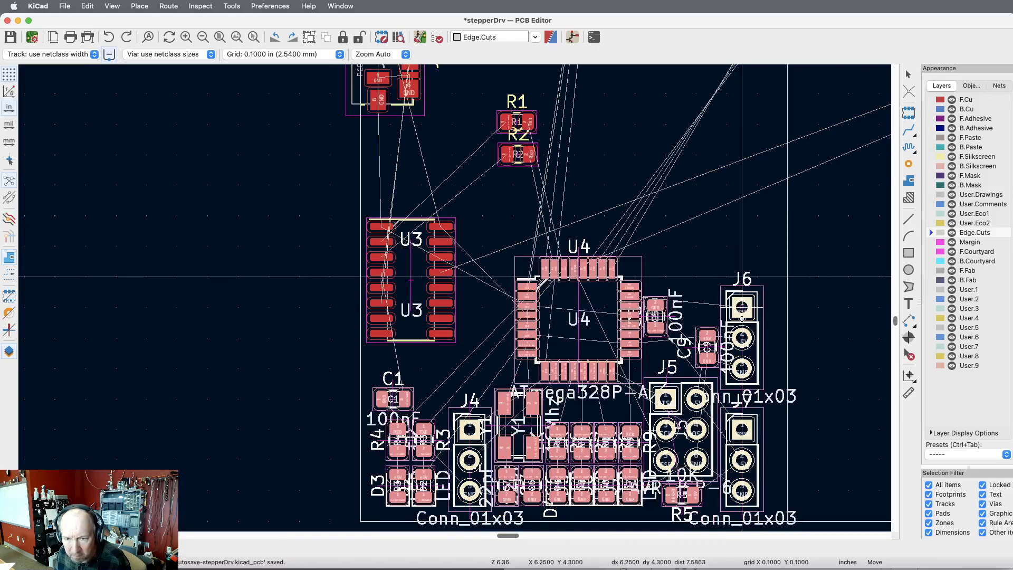
{"action": "mouse_move", "coordinate": [742, 319]}
{"action": "left_mouse_down"}
{"action": "mouse_move", "coordinate": [757, 321]}
{"action": "mouse_move", "coordinate": [758, 307]}
{"action": "mouse_move", "coordinate": [757, 319]}
{"action": "left_mouse_up"}
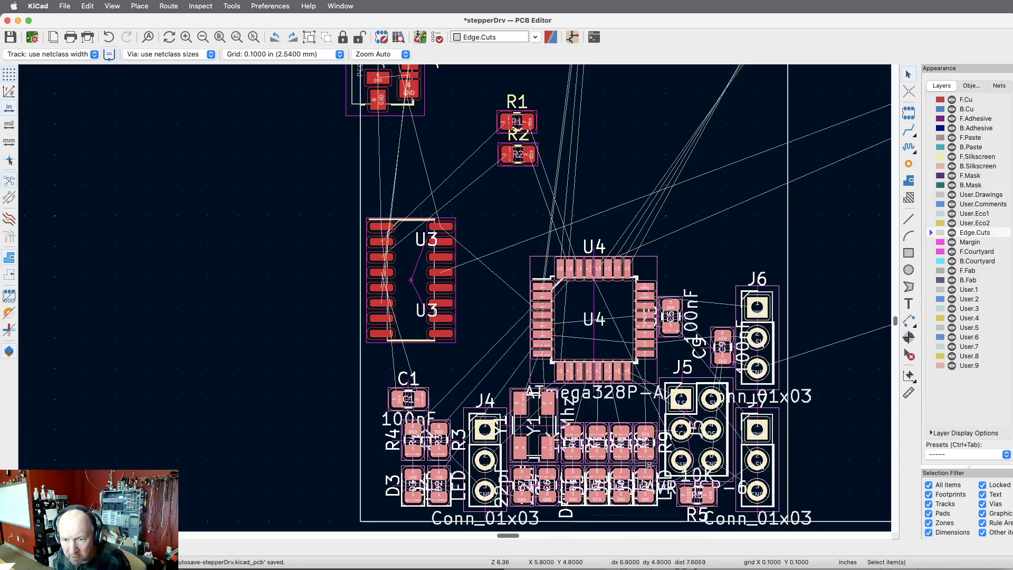
{"action": "key", "text": "Escape"}
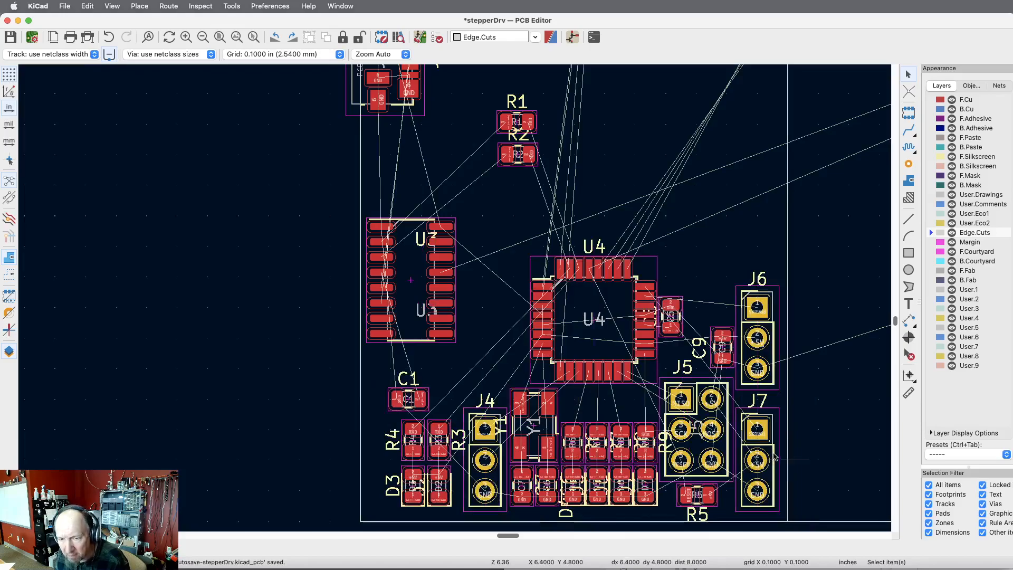
{"action": "left_click", "coordinate": [774, 454]}
{"action": "double_click", "coordinate": [776, 455]}
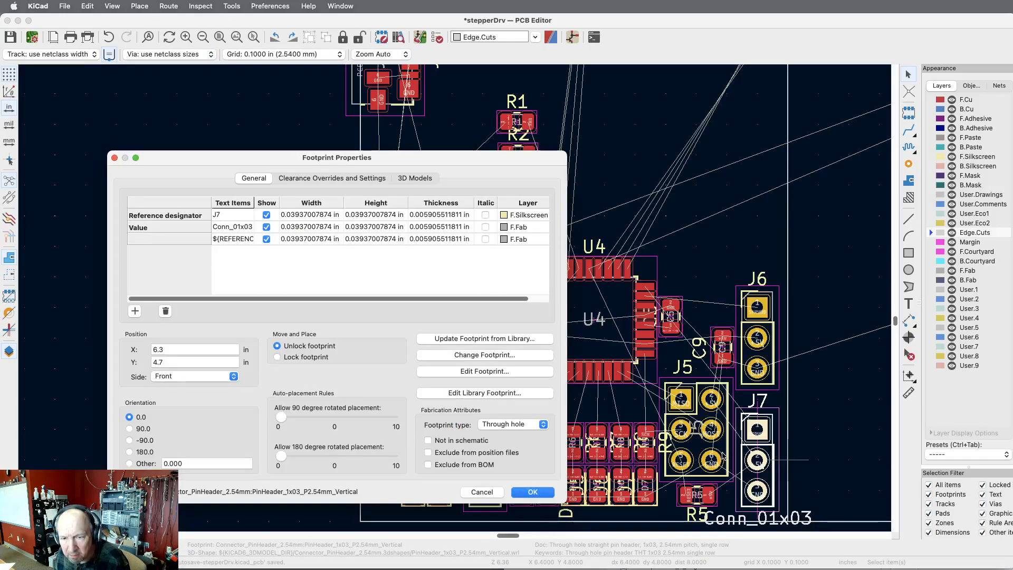
{"action": "key", "text": "Escape"}
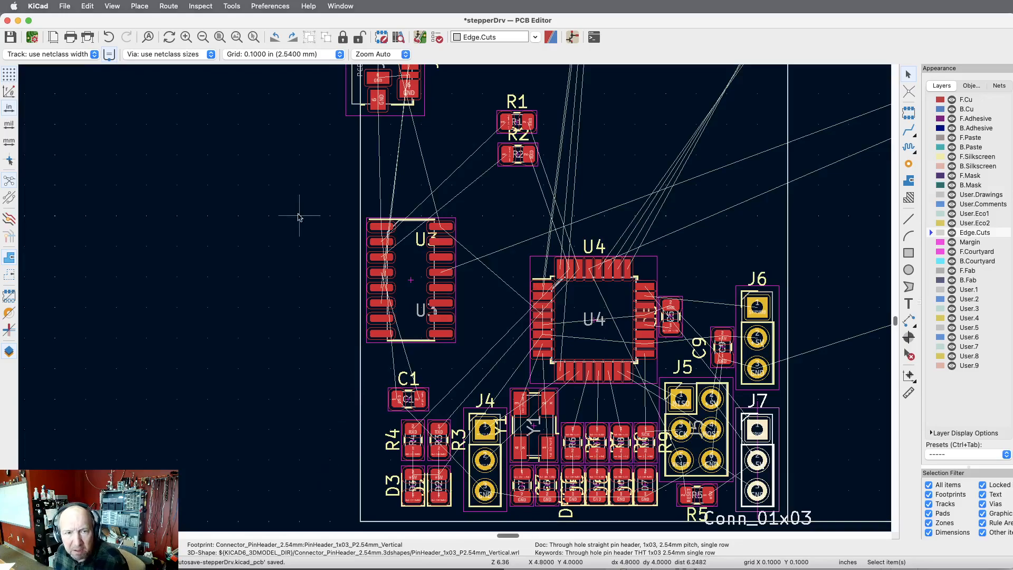
Set the grid to 0.0010 in (0.0254 mm) and move C2, C3 and C8 together to just outside the board's right edge, below U1.
{"action": "left_click", "coordinate": [219, 37]}
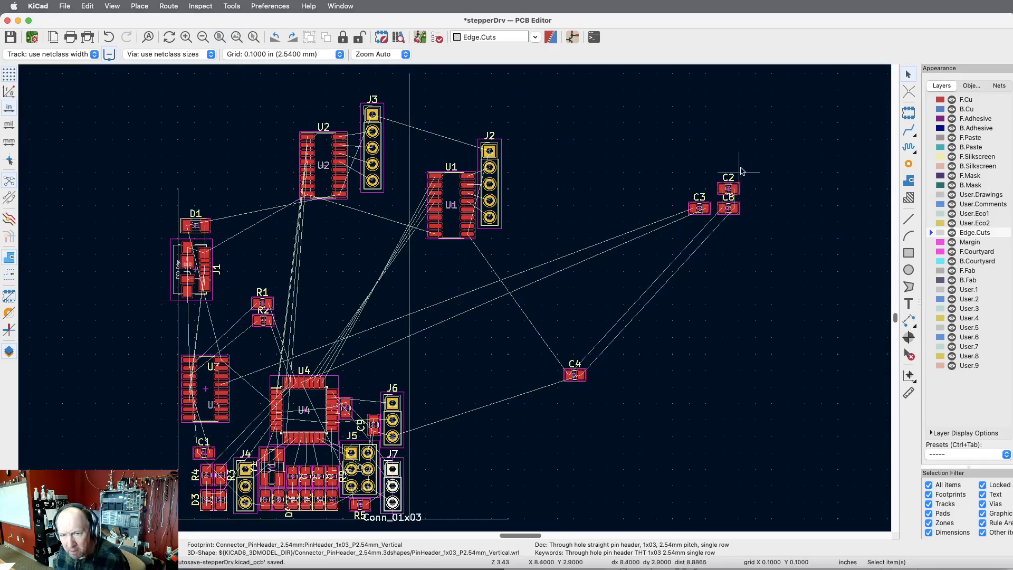
{"action": "left_click", "coordinate": [313, 55]}
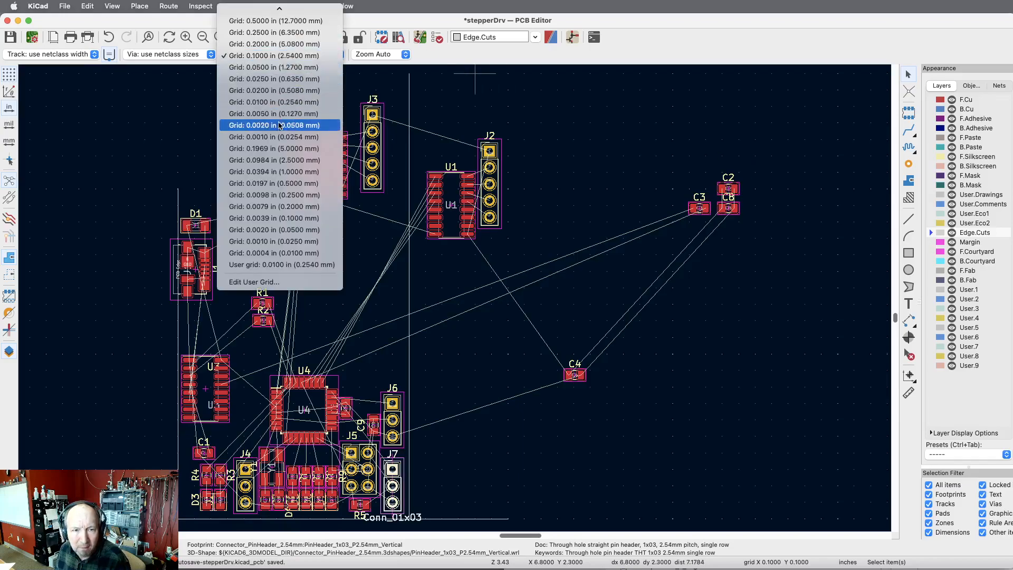
{"action": "left_click", "coordinate": [299, 138]}
{"action": "left_click_drag", "start_coordinate": [771, 153], "coordinate": [680, 228]}
{"action": "key", "text": "m"}
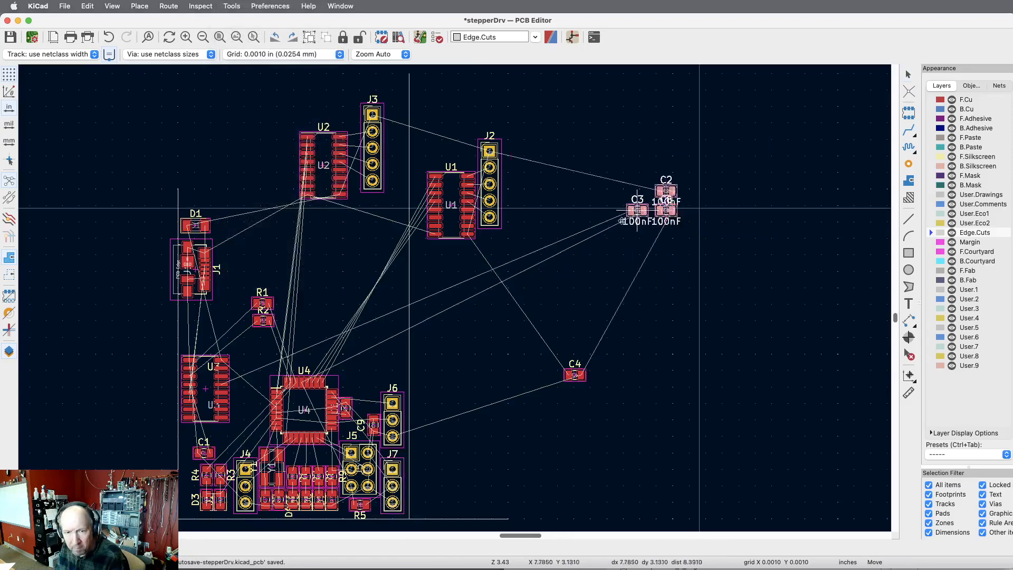
{"action": "left_click", "coordinate": [430, 326]}
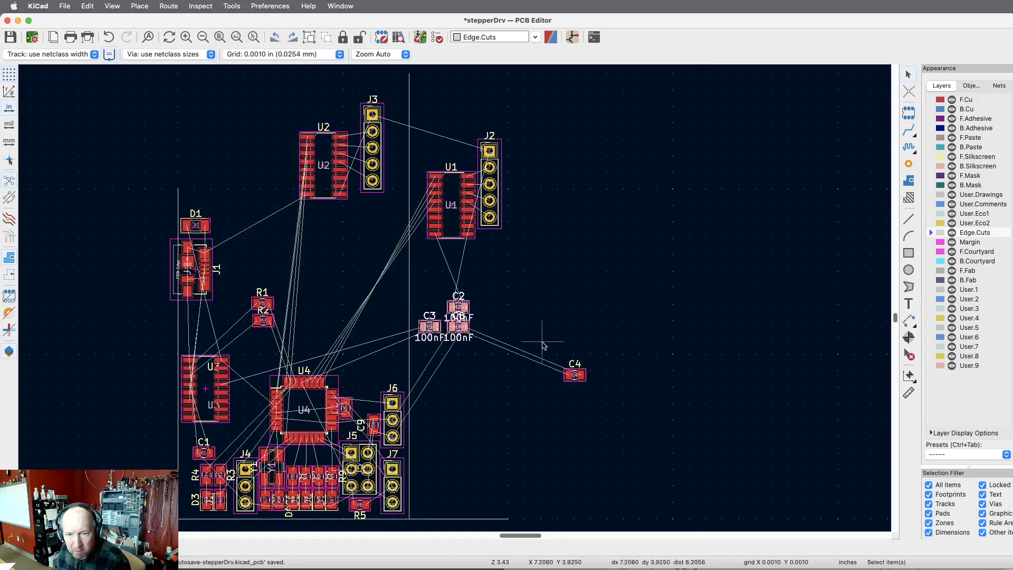
Move capacitor C4 next to the board's right edge, just below C3.
{"action": "left_click", "coordinate": [581, 373]}
{"action": "key", "text": "m"}
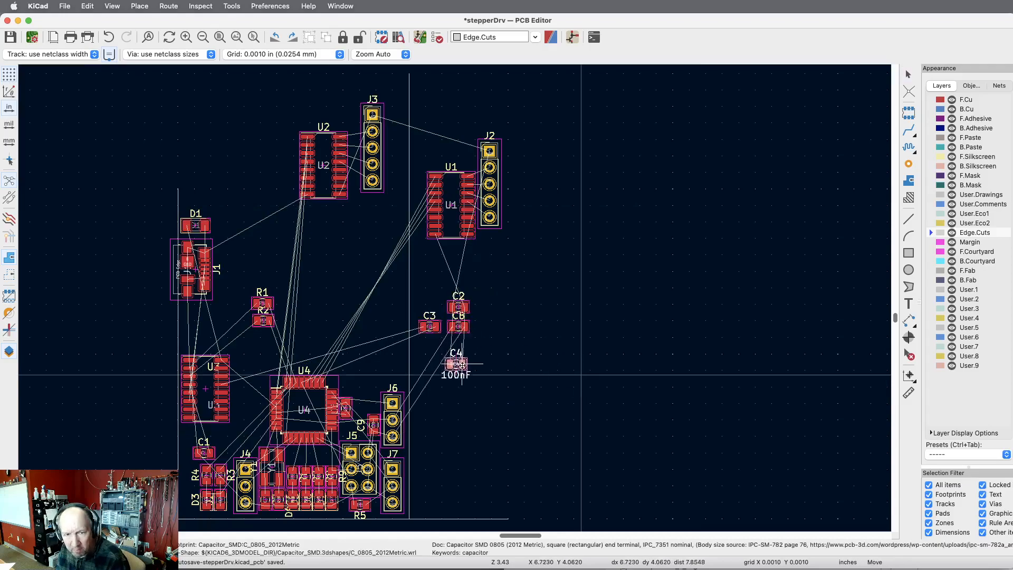
{"action": "left_click", "coordinate": [425, 350]}
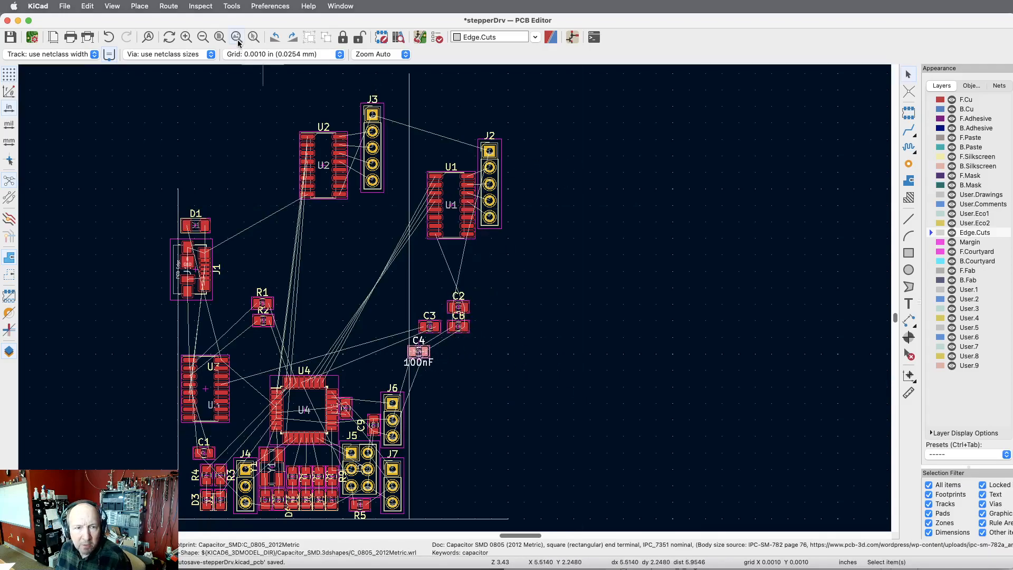
Move U2 and J3 together down and left into the board area, right of J1 and above R1.
{"action": "left_click", "coordinate": [220, 37]}
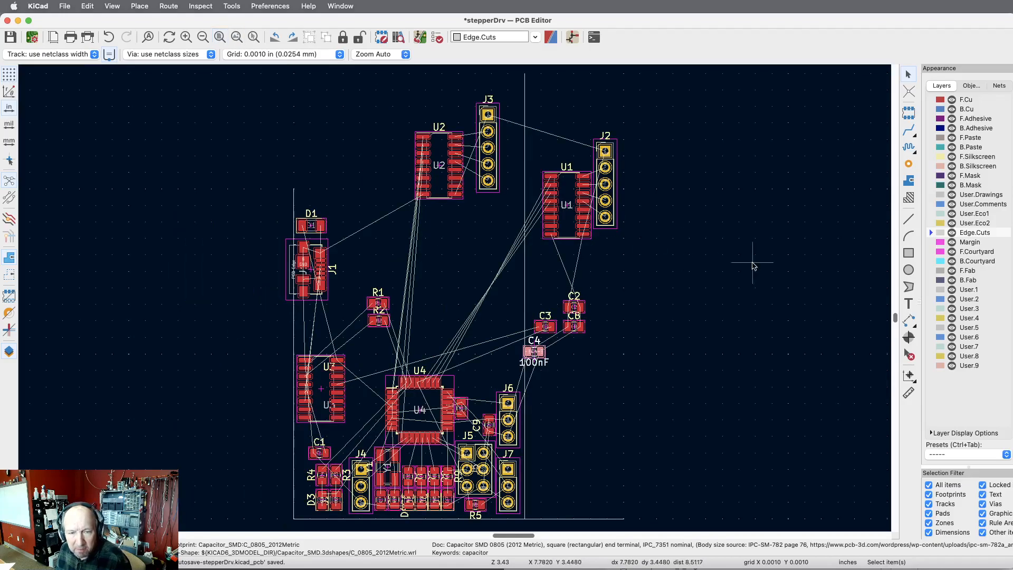
{"action": "left_click_drag", "start_coordinate": [511, 87], "coordinate": [395, 221]}
{"action": "key", "text": "m"}
{"action": "left_click", "coordinate": [410, 245]}
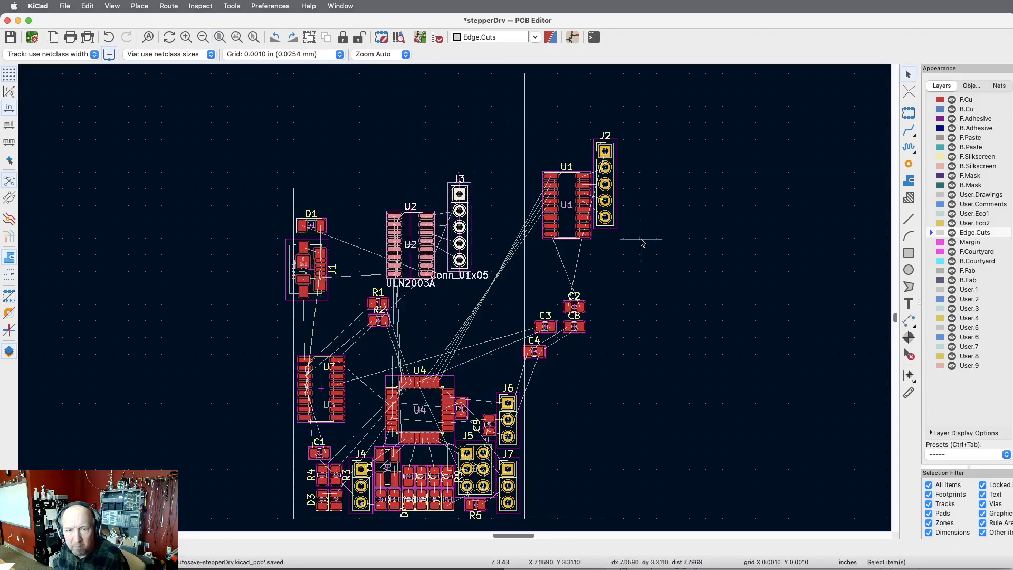
{"action": "left_click", "coordinate": [662, 238]}
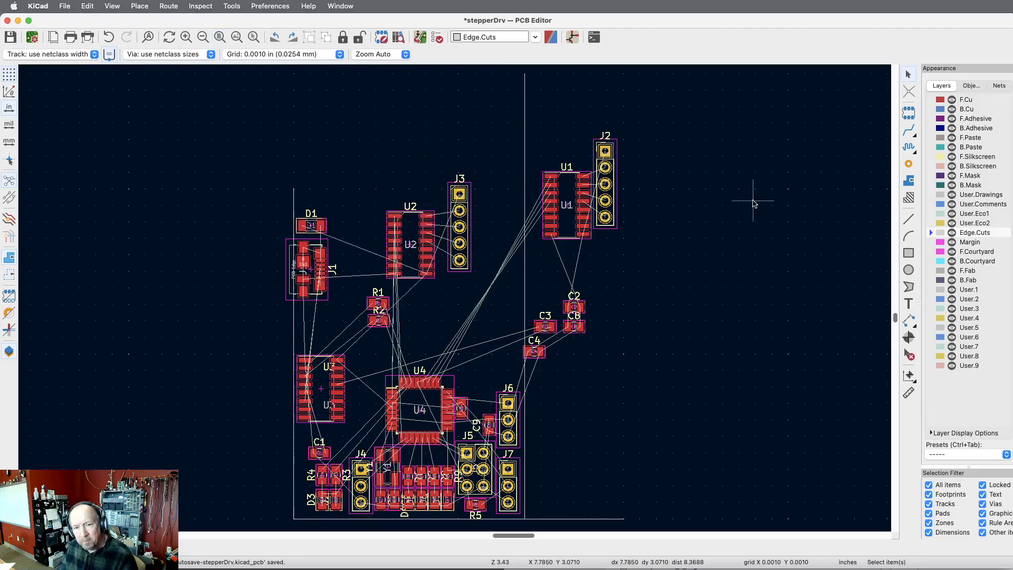